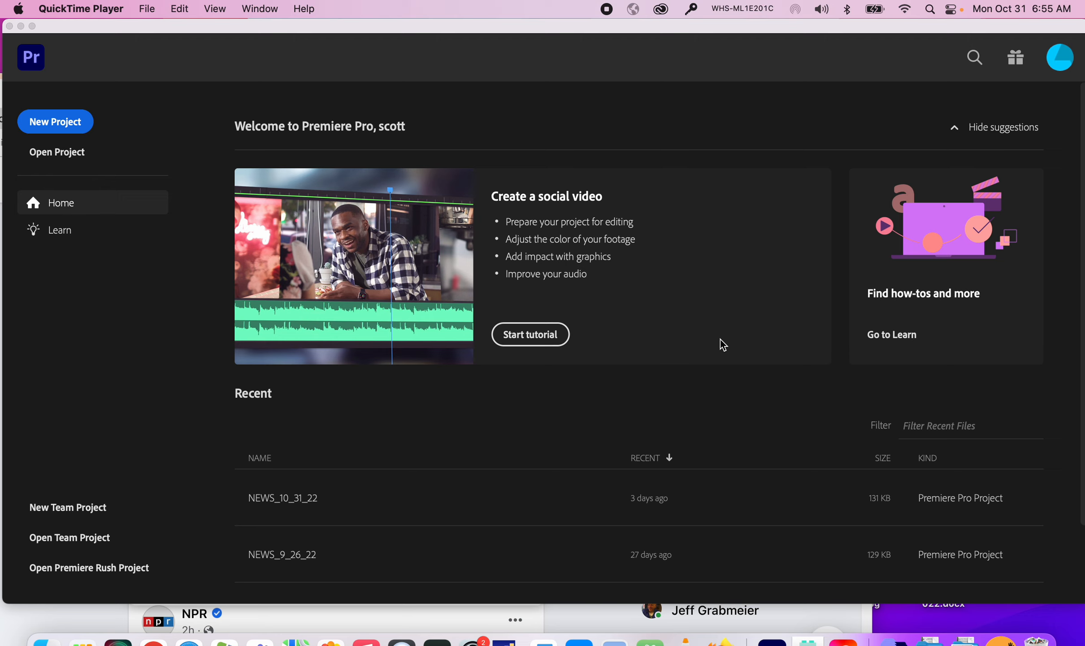
- Start a new project and name it with the author's surname followed by "_pics of week"
{"action": "left_click", "coordinate": [77, 124]}
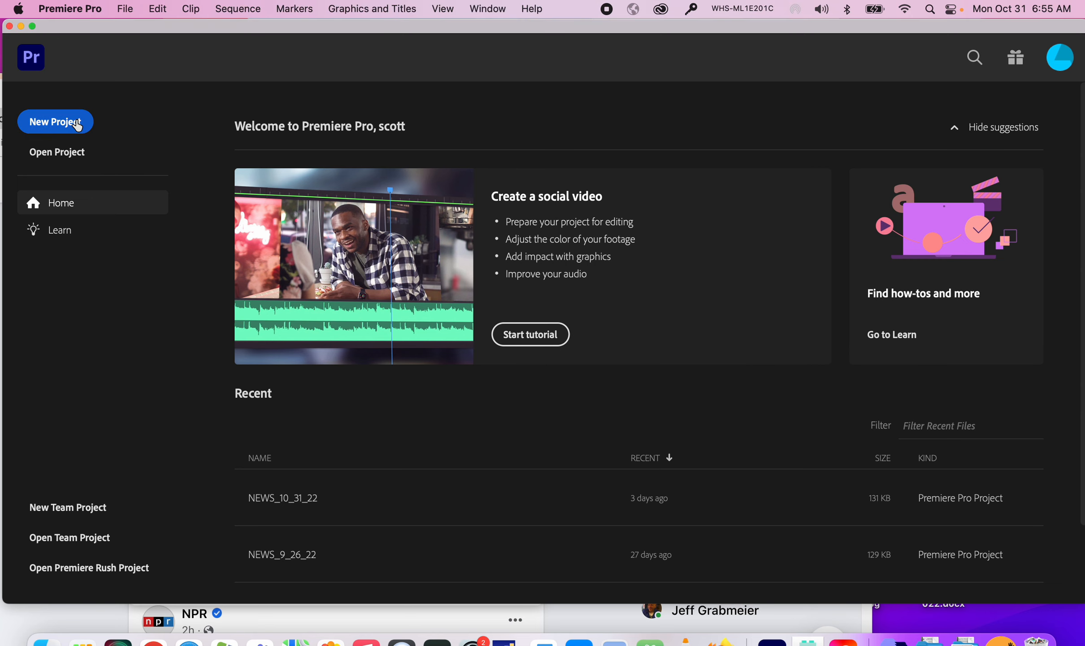
{"action": "left_click", "coordinate": [77, 125]}
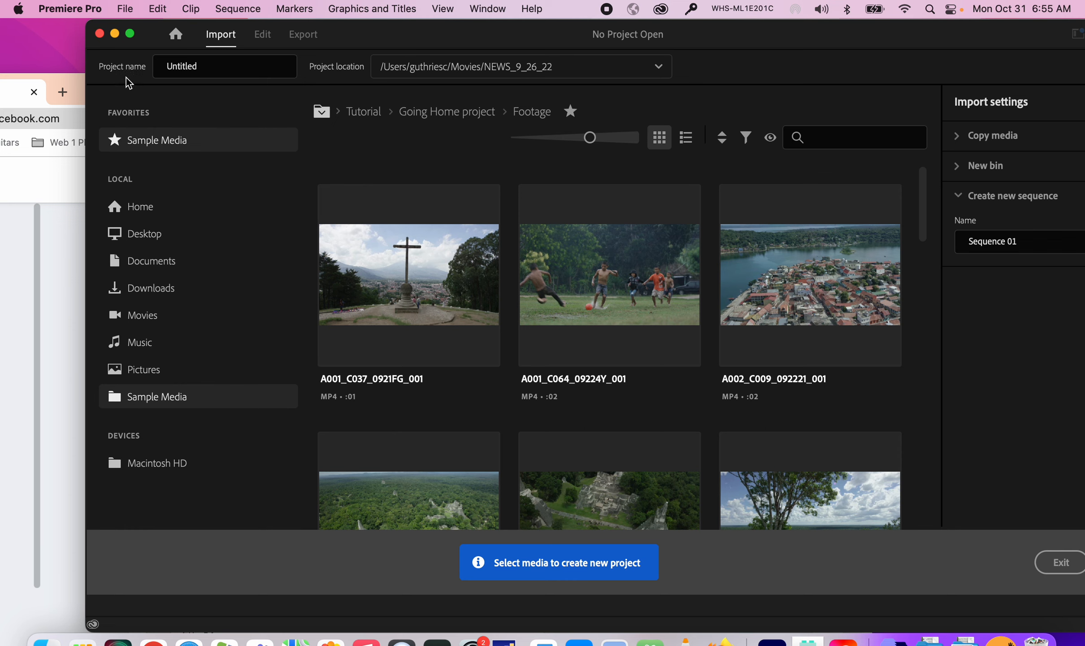
{"action": "left_click", "coordinate": [211, 66]}
{"action": "left_click_drag", "start_coordinate": [211, 66], "coordinate": [135, 65]}
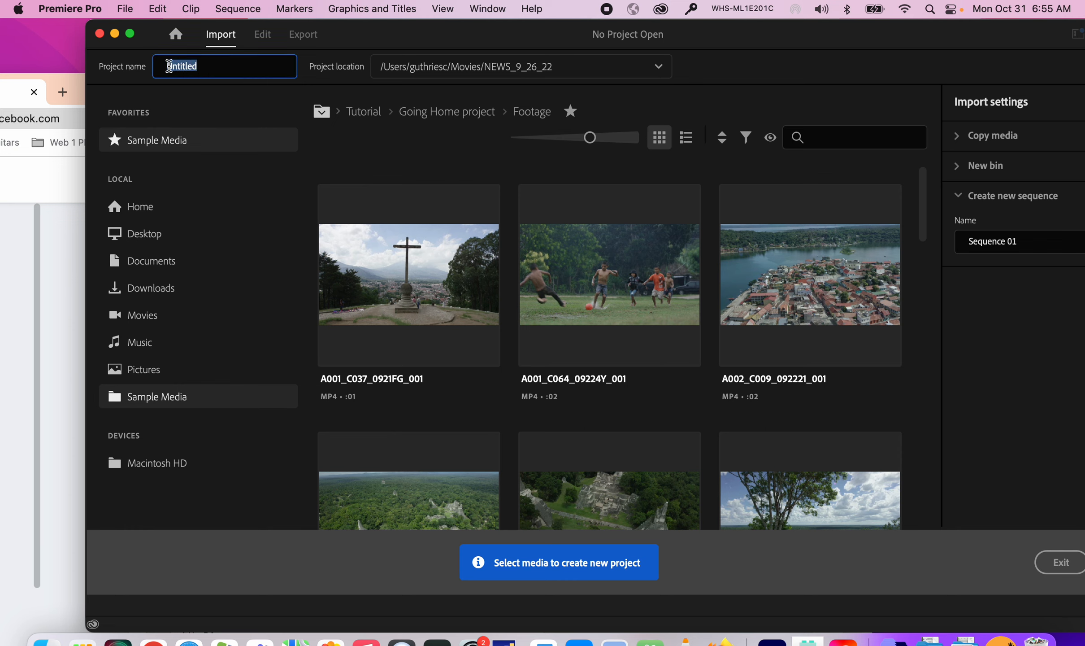
{"action": "type", "text": "guht"}
{"action": "key", "text": "BackSpace"}
{"action": "key", "text": "BackSpace"}
{"action": "type", "text": "thrie_pics of week"}
{"action": "left_click_drag", "start_coordinate": [749, 40], "coordinate": [662, 40]}
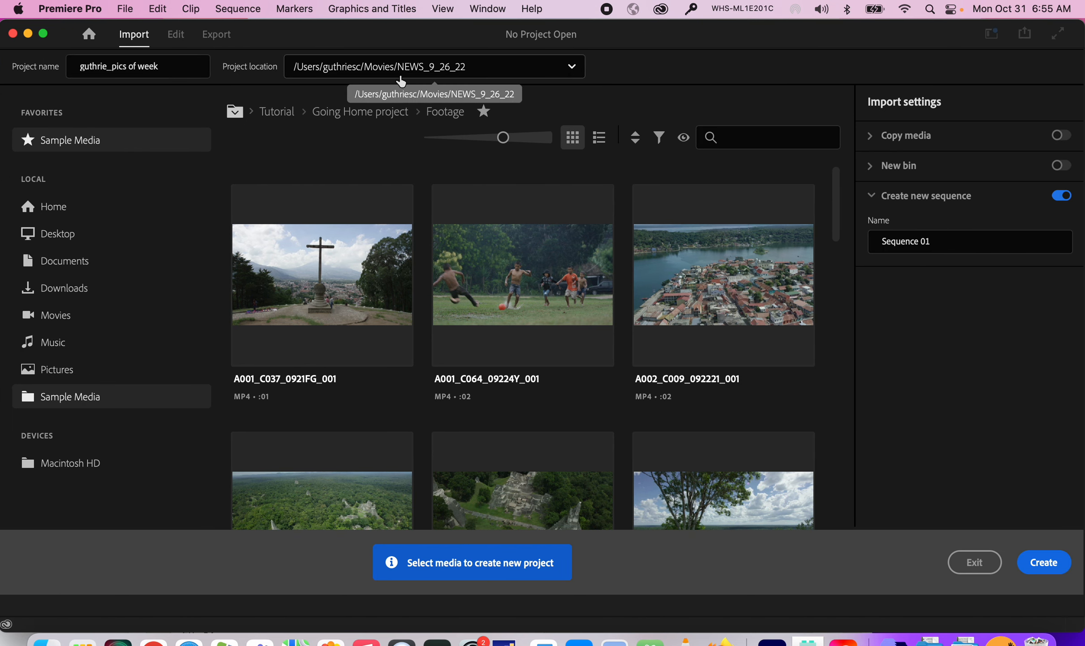
- Browse for a project location and go to the NEWS_10_31_22 HALLOWEEN folder inside Movies
{"action": "left_click", "coordinate": [571, 68]}
{"action": "left_click", "coordinate": [360, 194]}
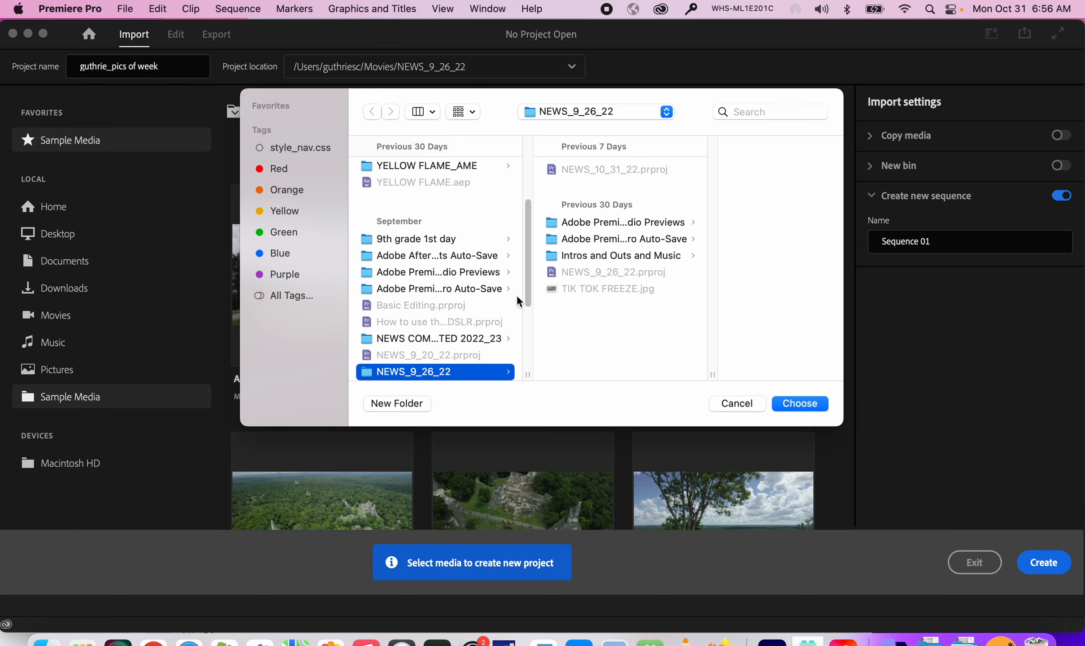
{"action": "left_click_drag", "start_coordinate": [529, 261], "coordinate": [522, 221]}
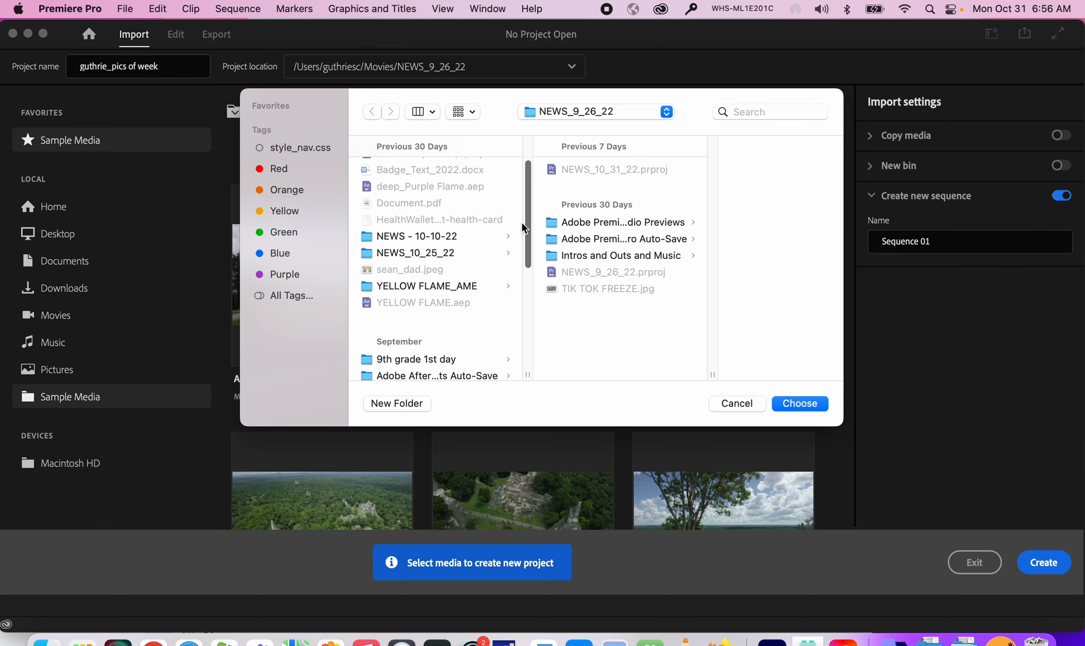
{"action": "left_click", "coordinate": [666, 112]}
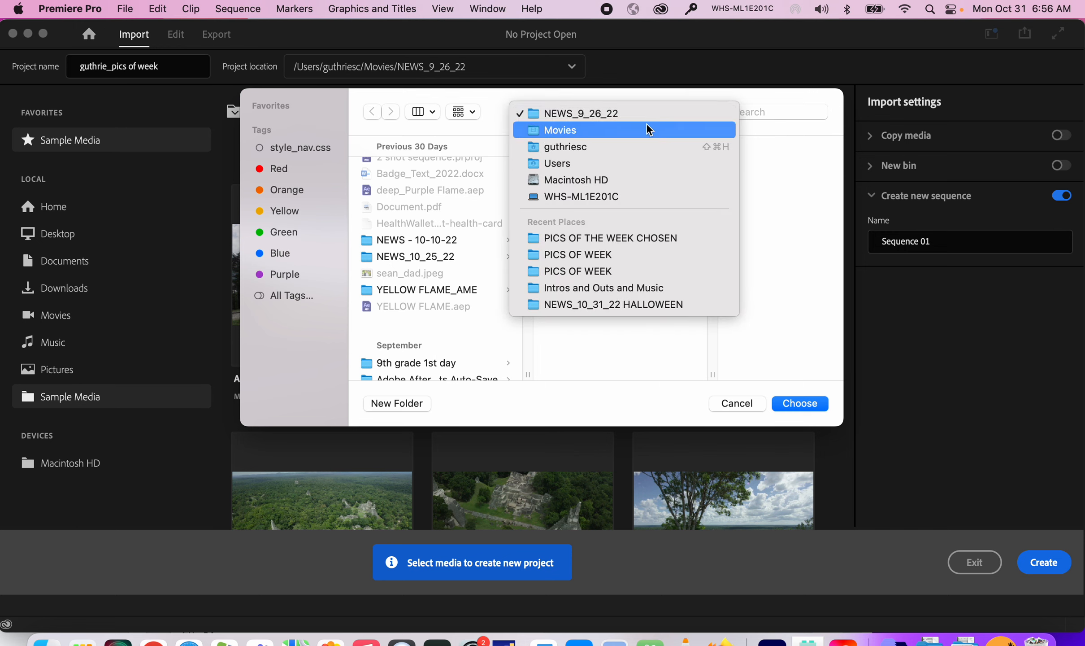
{"action": "left_click", "coordinate": [625, 130]}
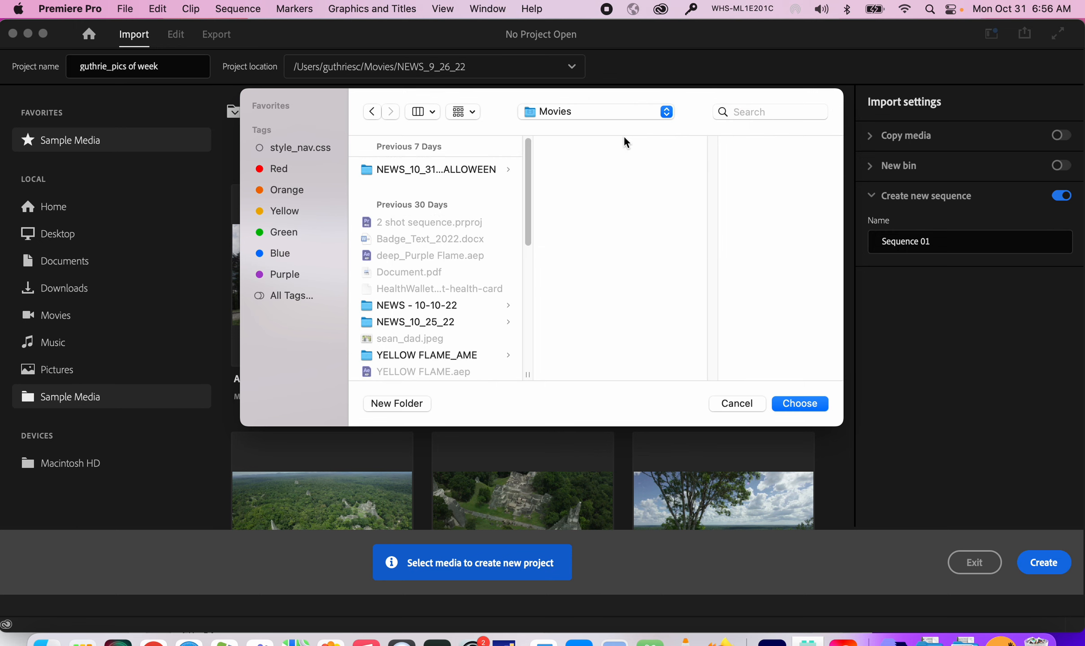
{"action": "left_click", "coordinate": [425, 168]}
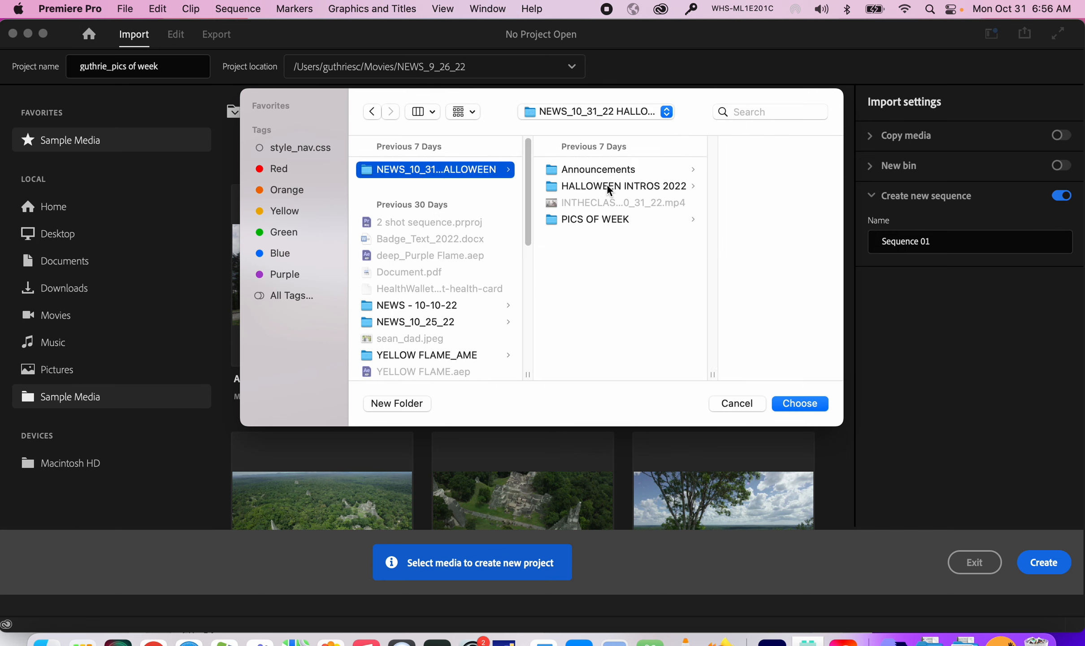
- Create a folder named "pics of week segment" inside NEWS_10_31_22 HALLOWEEN and choose it as the project location
{"action": "left_click", "coordinate": [423, 401]}
{"action": "type", "text": "pi"}
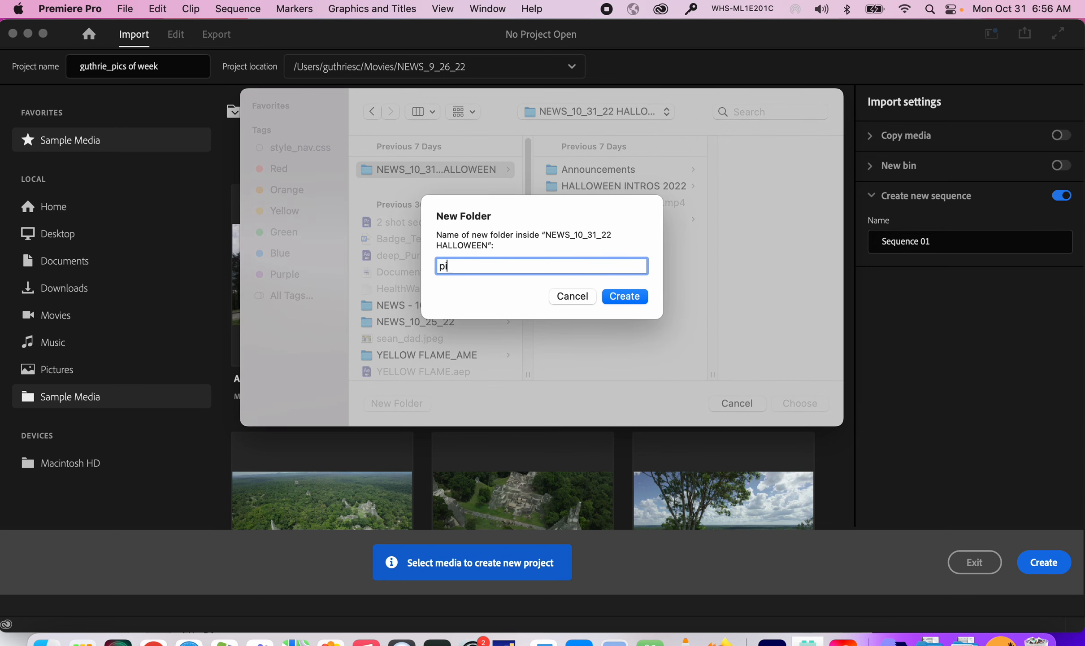
{"action": "type", "text": "cs of week segem"}
{"action": "key", "text": "BackSpace"}
{"action": "key", "text": "BackSpace"}
{"action": "type", "text": "ment"}
{"action": "left_click", "coordinate": [611, 296]}
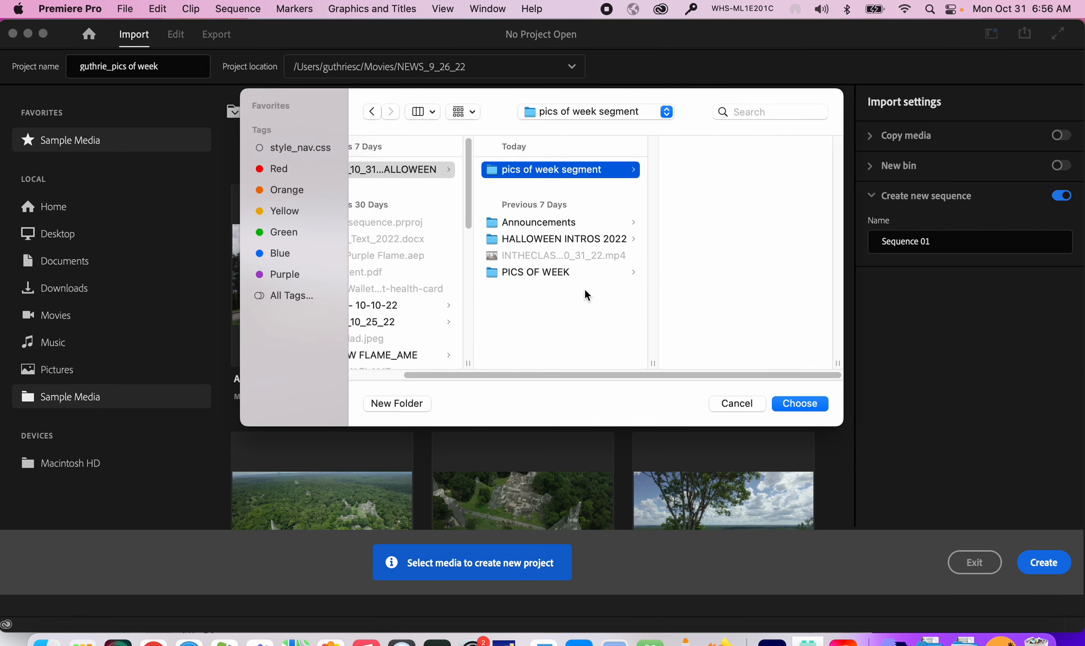
{"action": "left_click", "coordinate": [807, 402]}
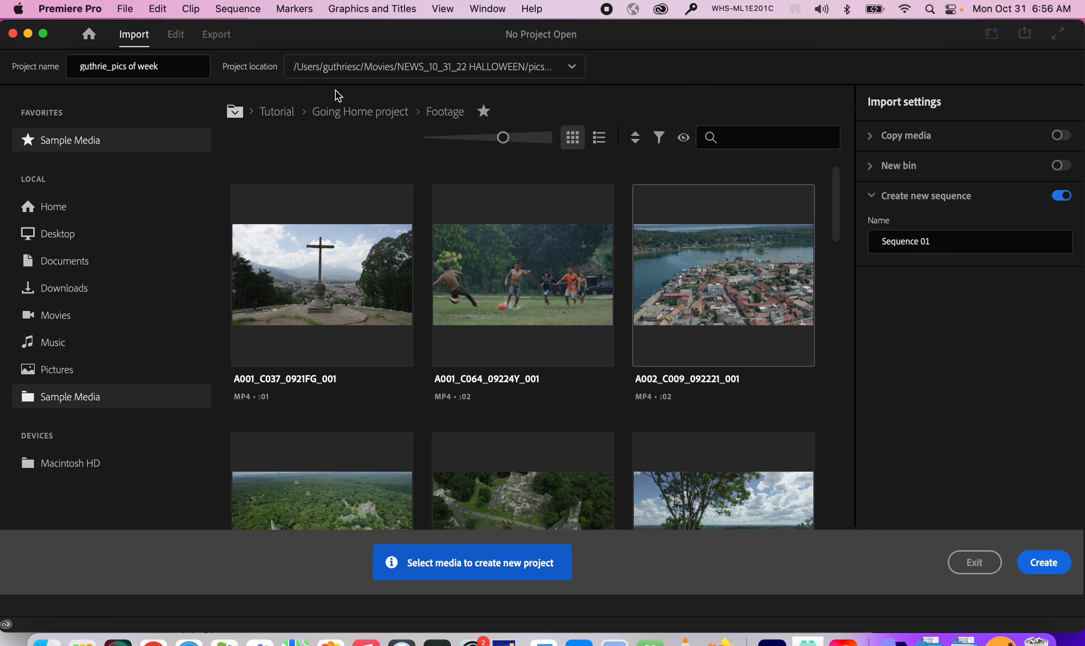
- Name the new sequence "PICS OF THE WEEK SEGMENT" in the import settings and create the project without selecting media
{"action": "left_click_drag", "start_coordinate": [845, 27], "coordinate": [739, 26]}
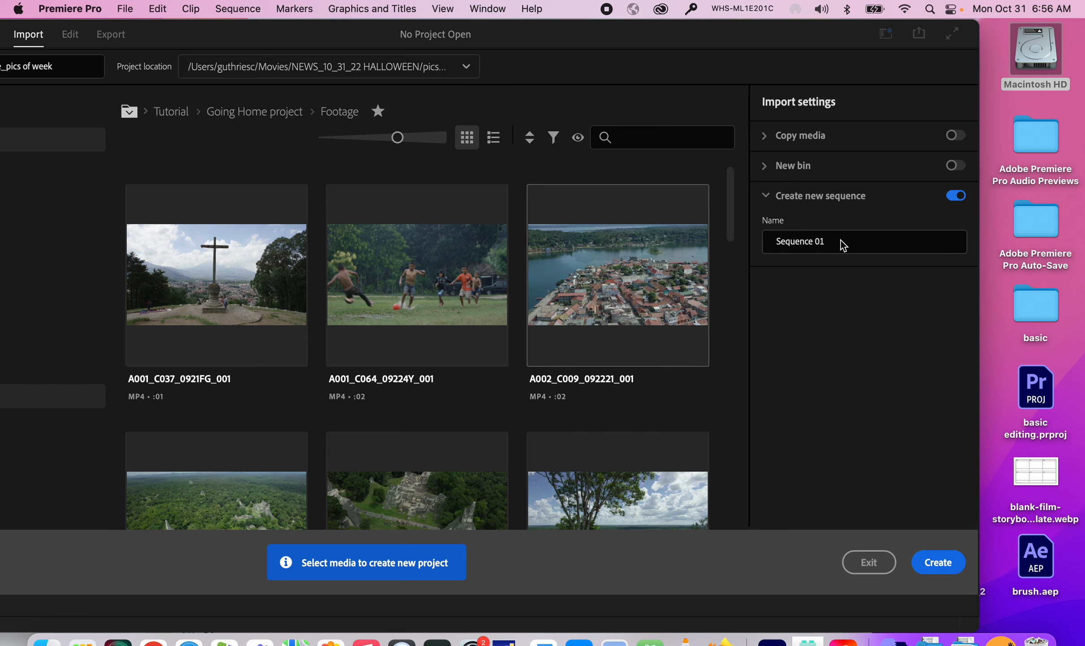
{"action": "left_click_drag", "start_coordinate": [843, 245], "coordinate": [759, 240]}
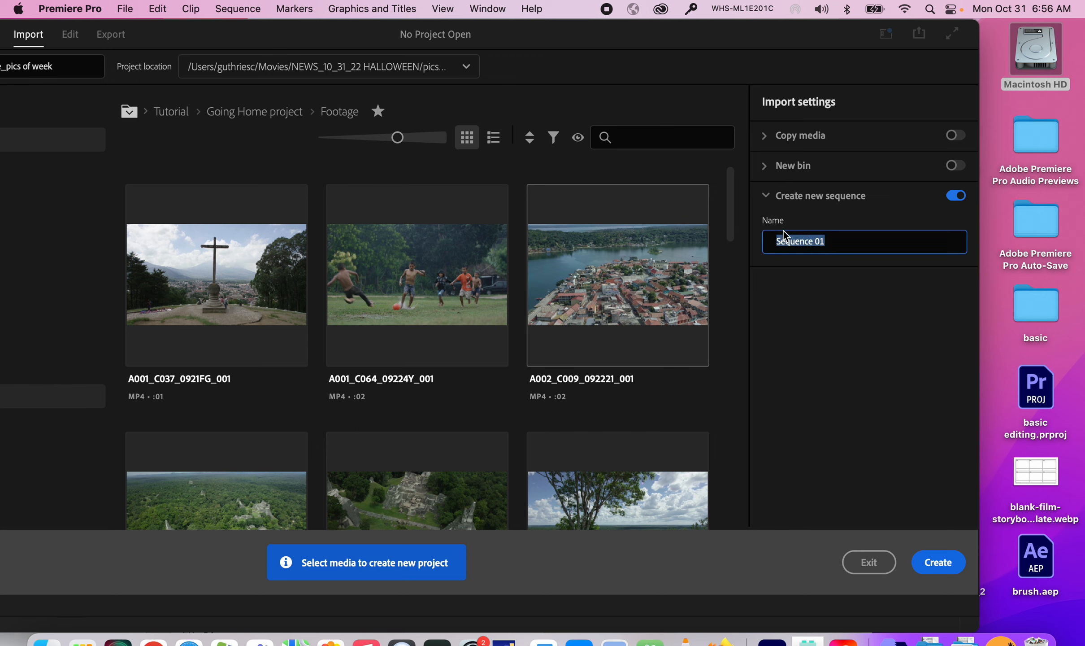
{"action": "key", "text": "BackSpace"}
{"action": "type", "text": "PICS OF THE WEEK SEGMENT"}
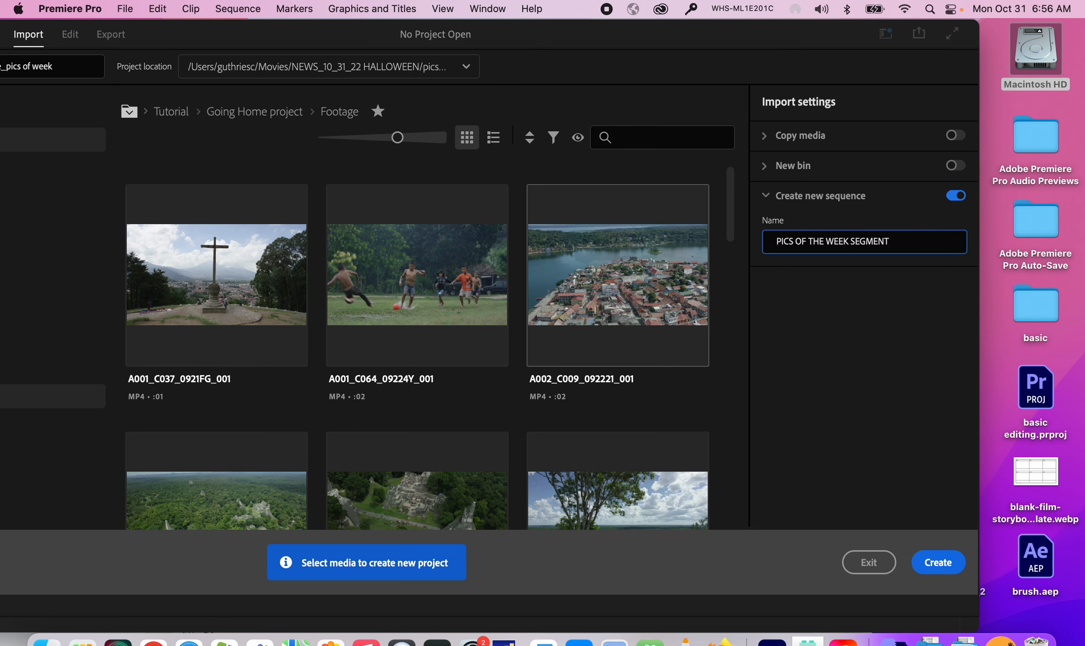
{"action": "left_click_drag", "start_coordinate": [721, 40], "coordinate": [823, 23]}
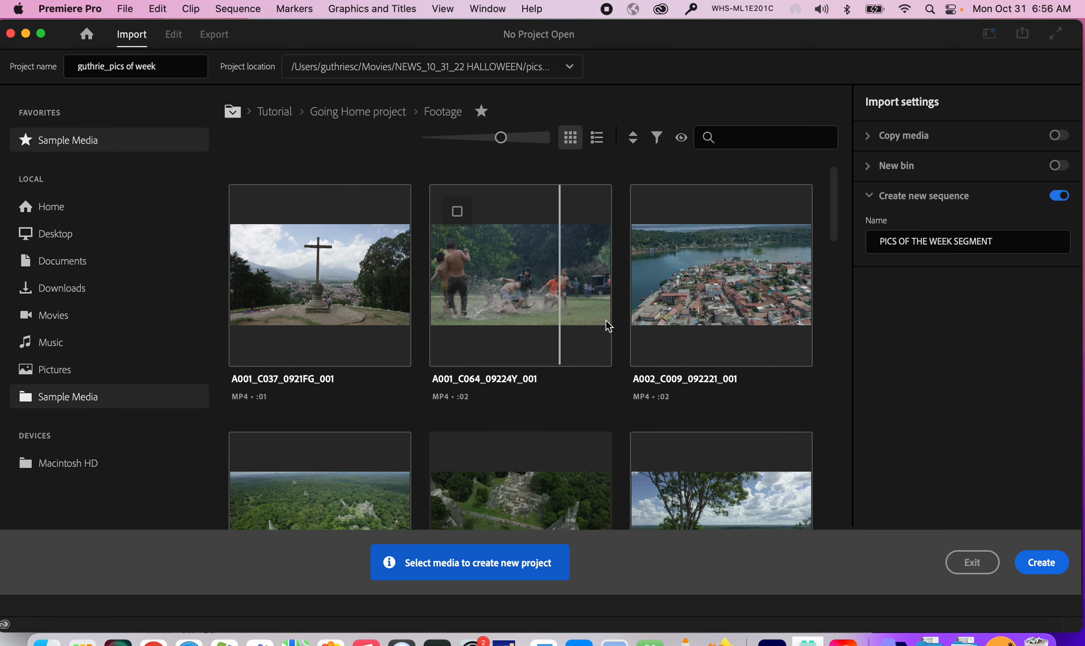
{"action": "left_click", "coordinate": [1041, 563]}
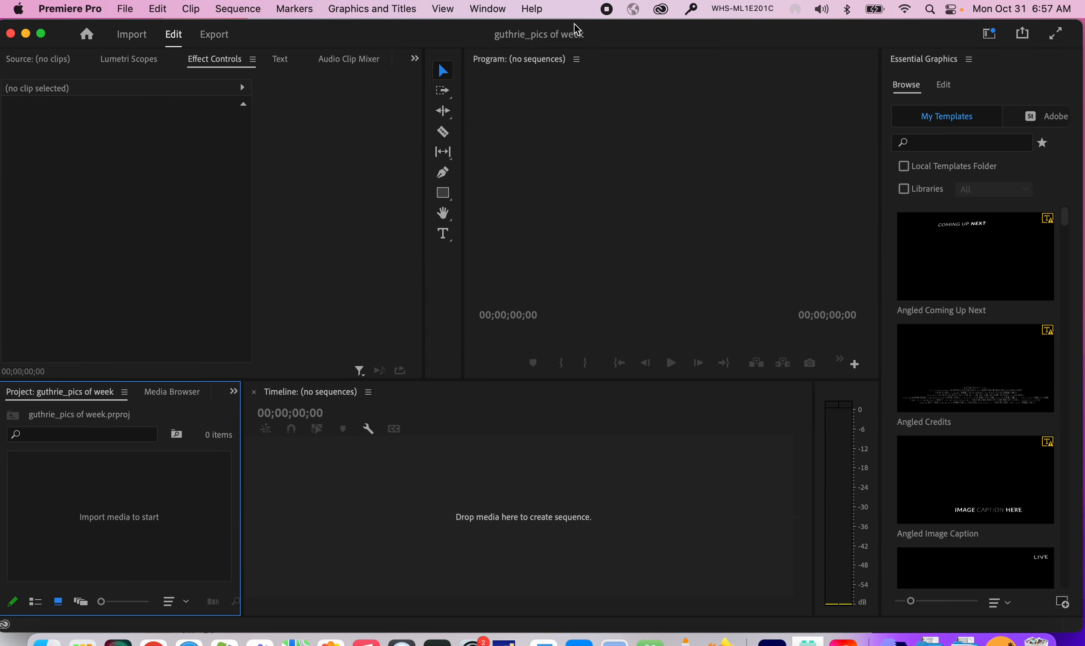
- Switch the workspace layout to Editing
{"action": "left_click_drag", "start_coordinate": [576, 26], "coordinate": [609, 25]}
{"action": "left_click_drag", "start_coordinate": [460, 25], "coordinate": [437, 22]}
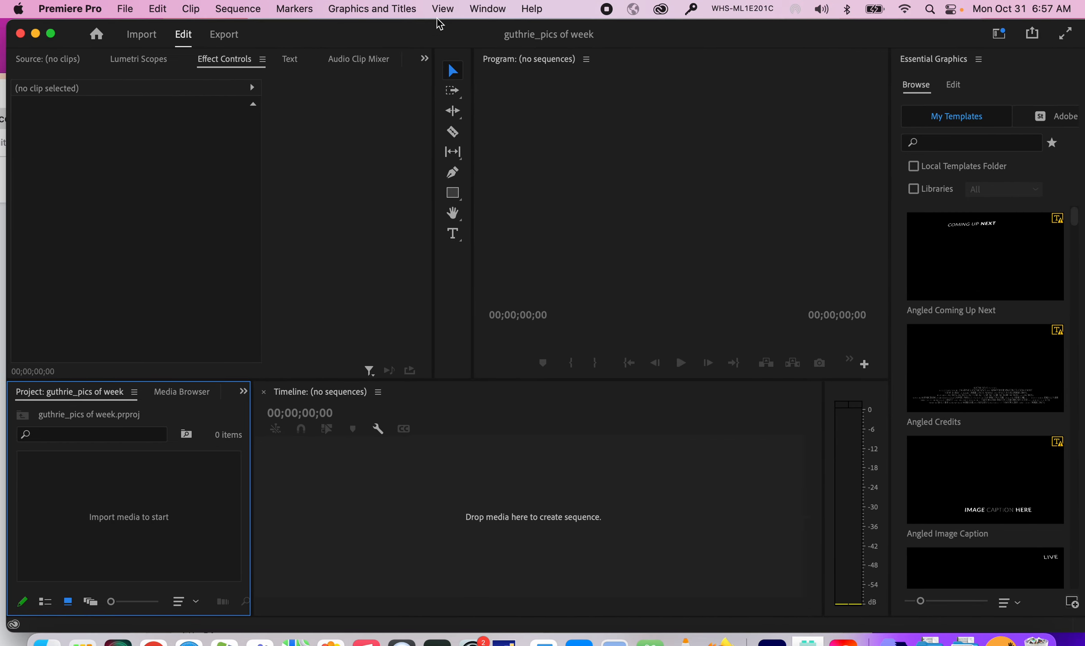
{"action": "left_click", "coordinate": [485, 14]}
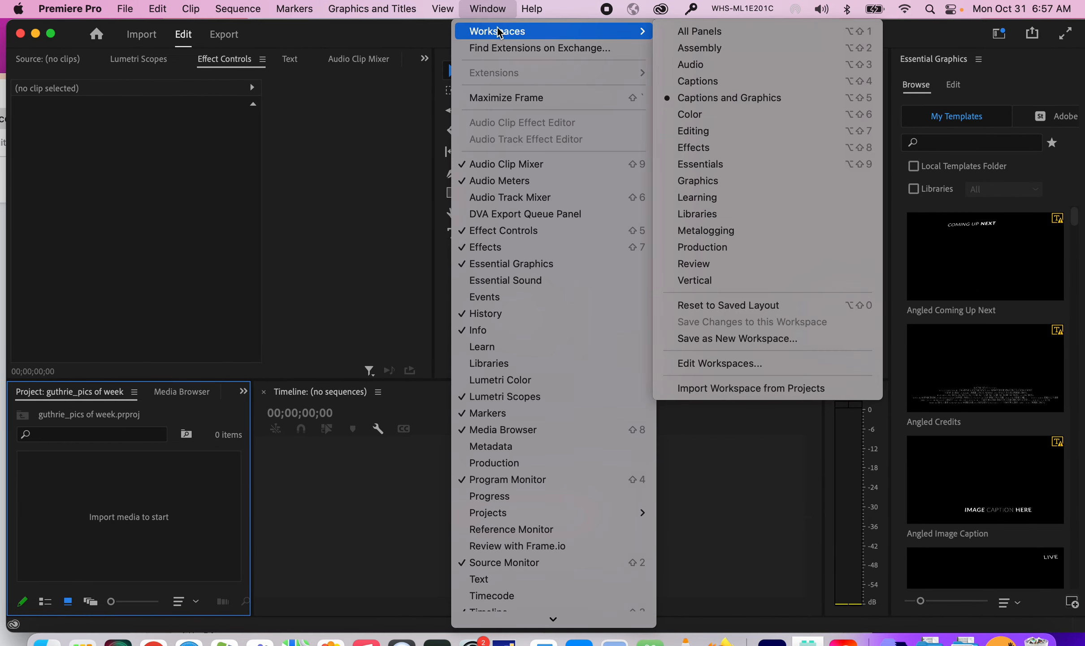
{"action": "mouse_move", "coordinate": [419, 14]}
{"action": "mouse_move", "coordinate": [491, 11]}
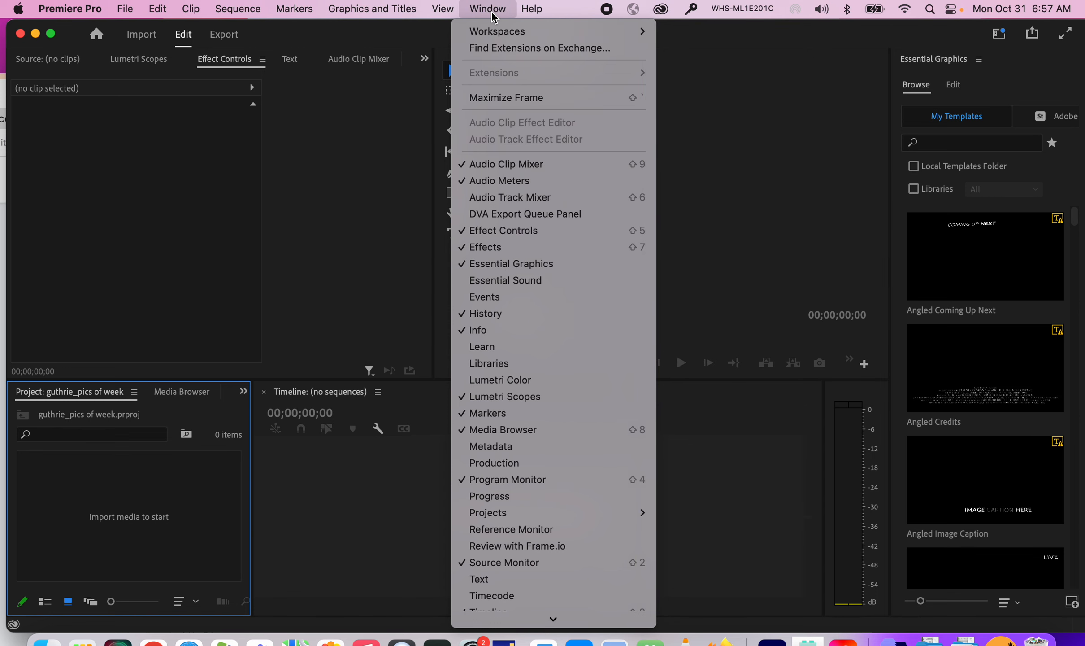
{"action": "mouse_move", "coordinate": [493, 35]}
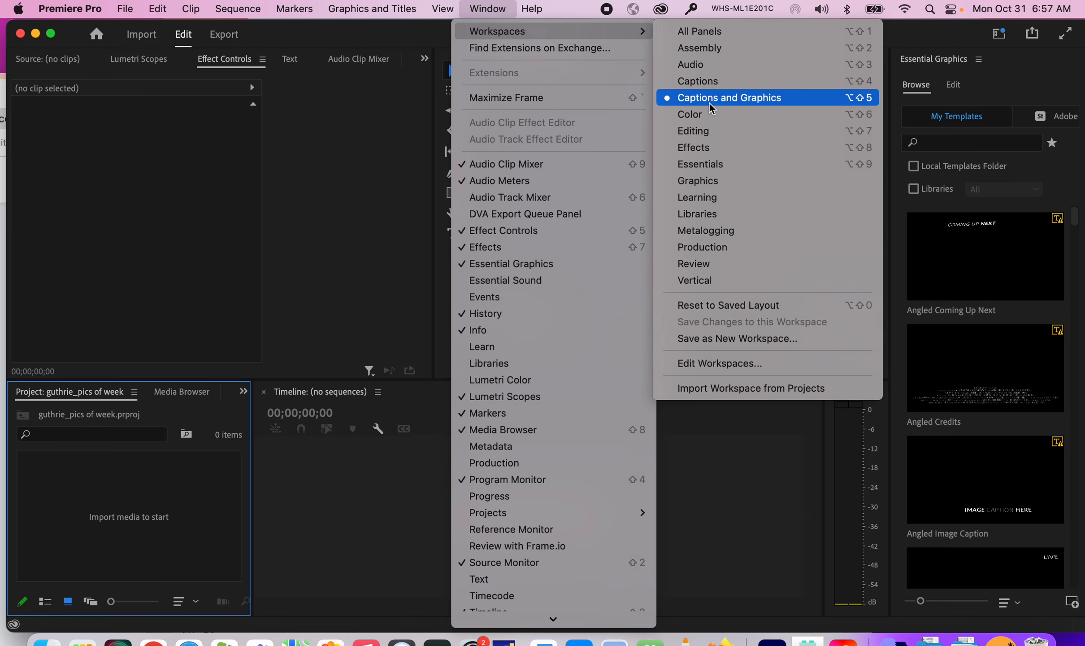
{"action": "left_click", "coordinate": [747, 132]}
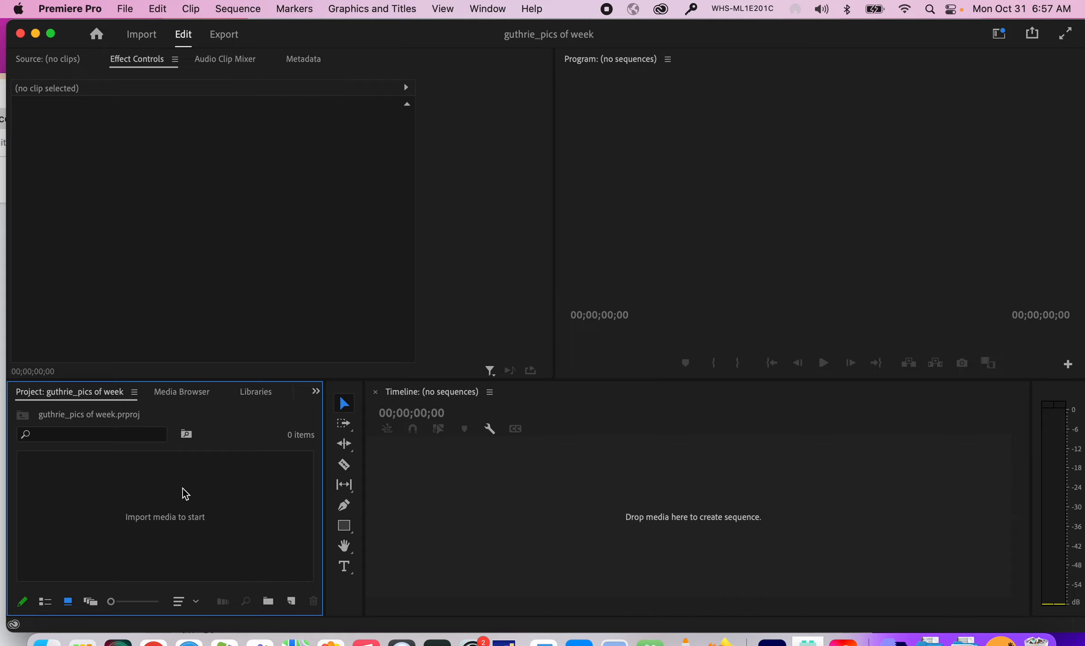
- Import the whole PICS OF THE WEEK CHOSEN folder from Movies, NEWS_10_31_22 HALLOWEEN, PICS OF WEEK into the project
{"action": "left_click", "coordinate": [125, 9]}
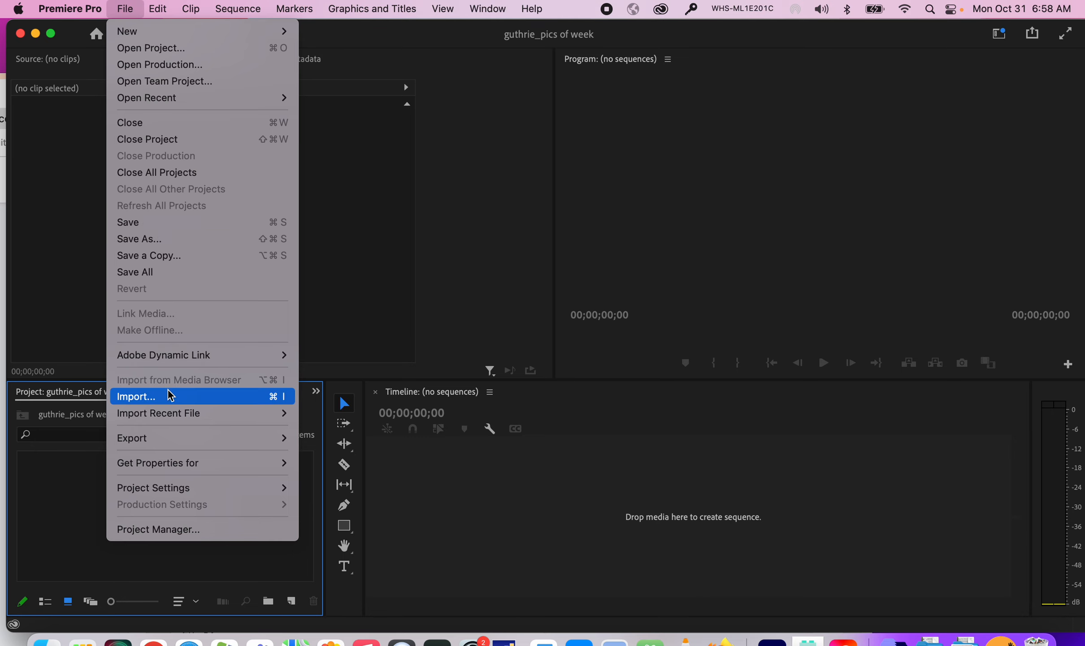
{"action": "left_click", "coordinate": [204, 396]}
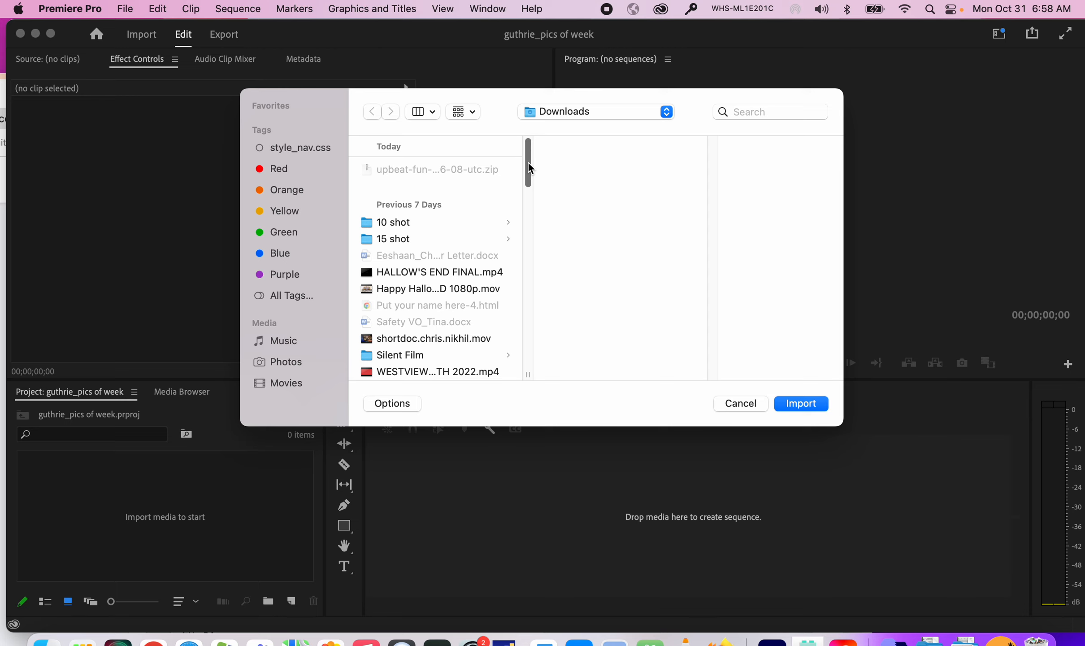
{"action": "left_click", "coordinate": [654, 113]}
{"action": "left_click", "coordinate": [611, 131]}
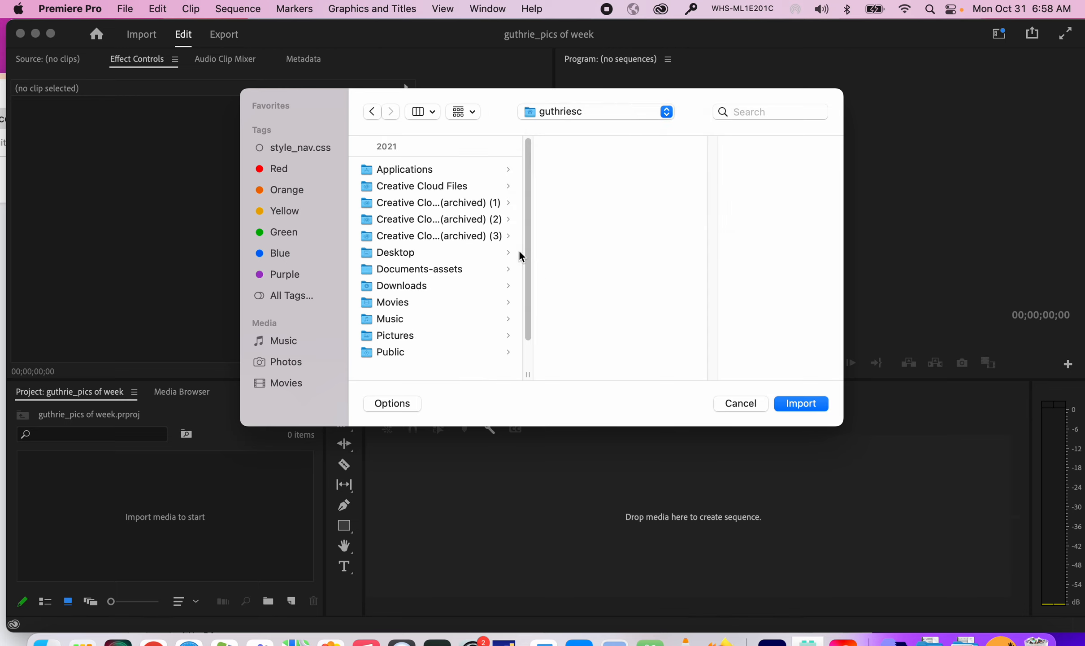
{"action": "left_click", "coordinate": [402, 298]}
{"action": "left_click", "coordinate": [611, 169]}
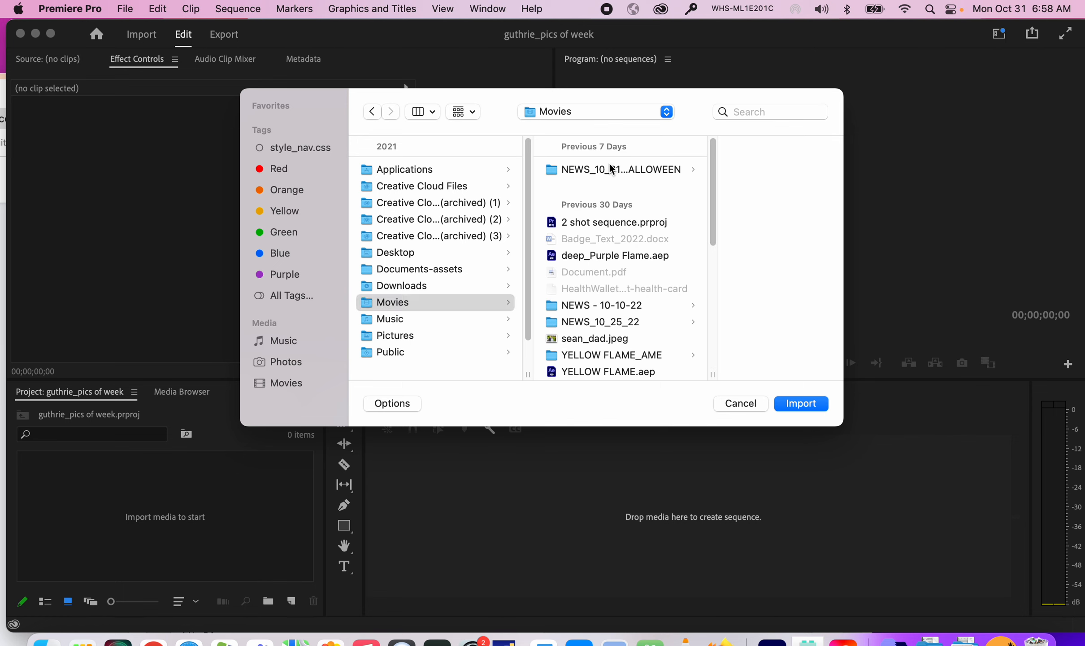
{"action": "left_click", "coordinate": [733, 272]}
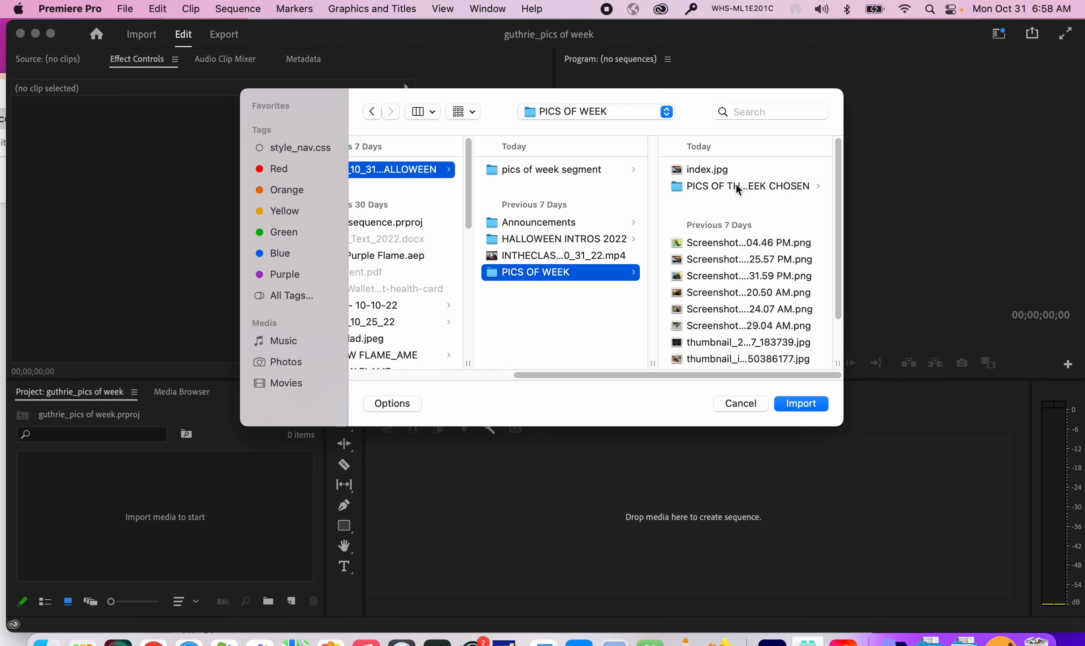
{"action": "left_click", "coordinate": [706, 184]}
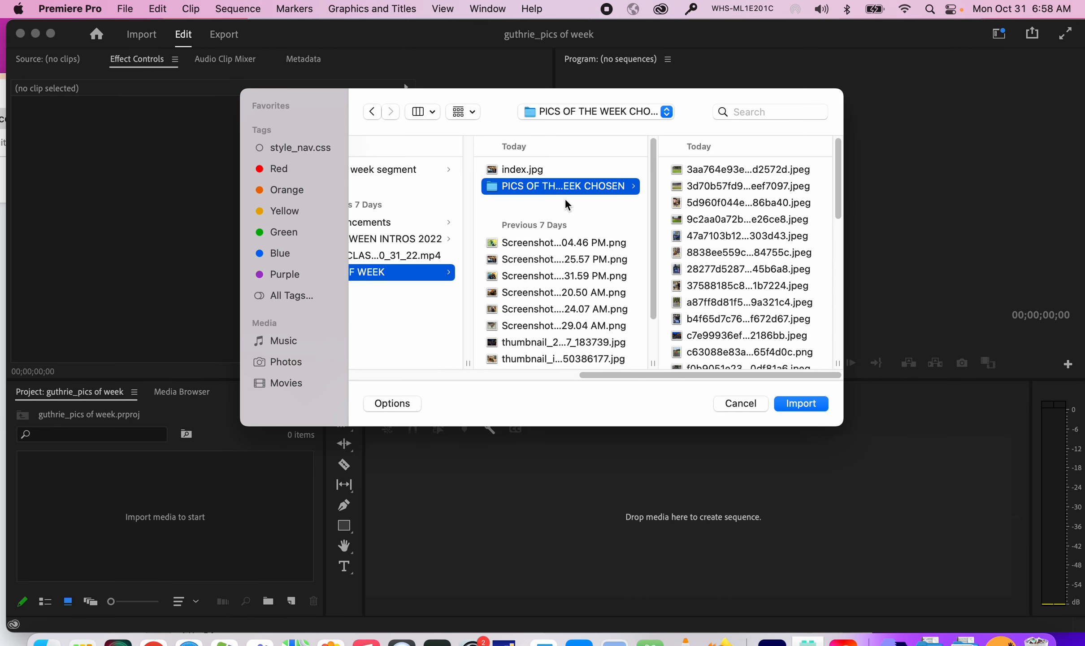
{"action": "left_click", "coordinate": [524, 189]}
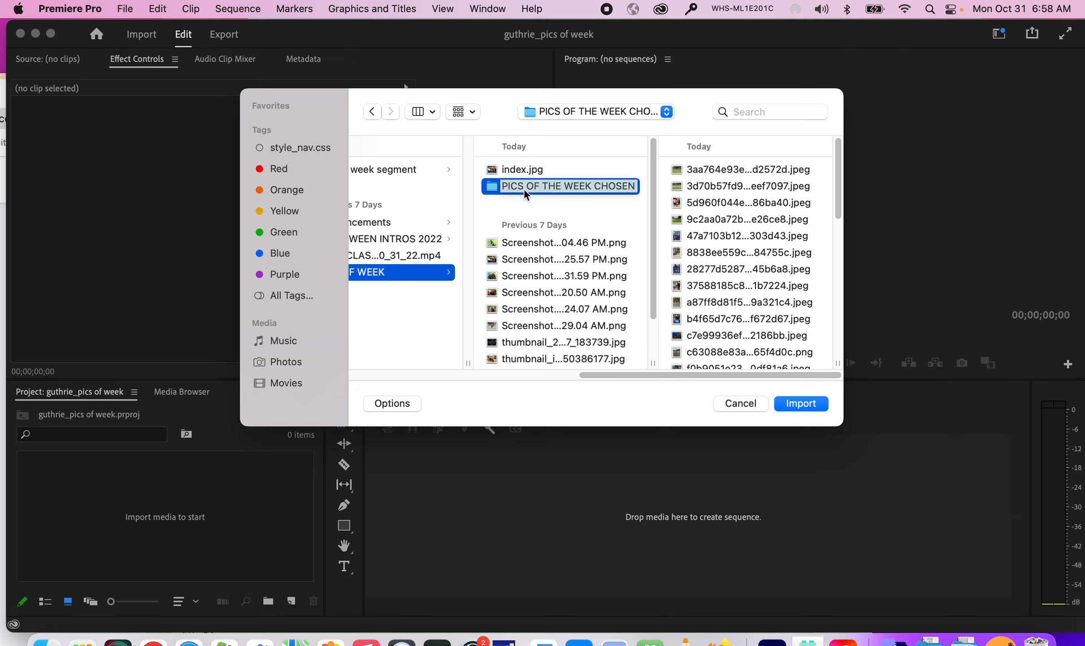
{"action": "left_click", "coordinate": [566, 196]}
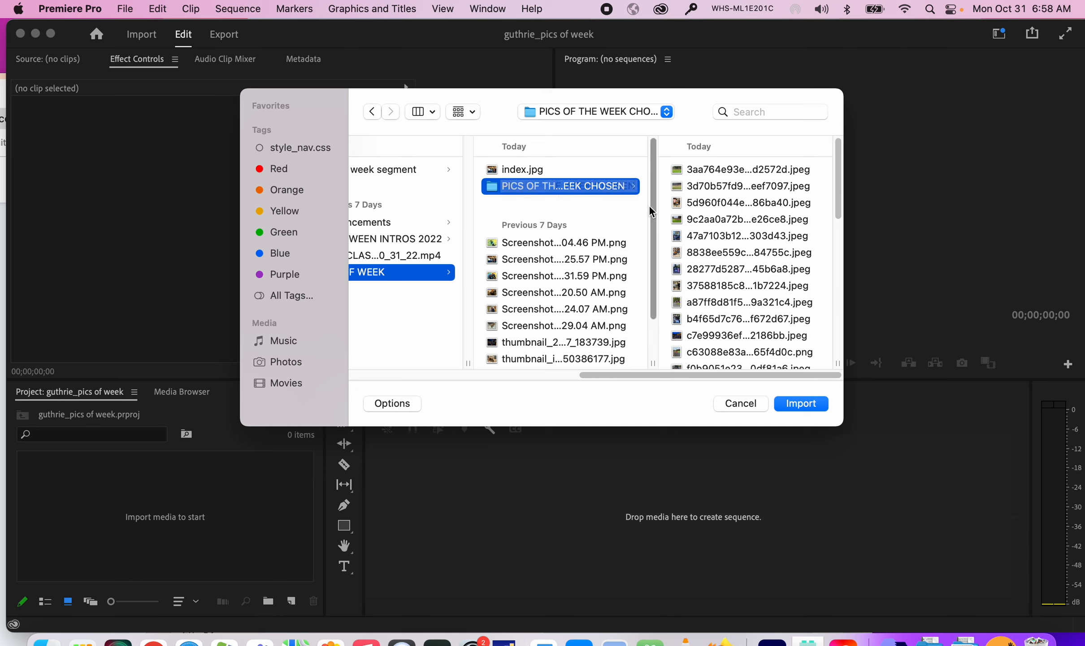
{"action": "left_click", "coordinate": [801, 403]}
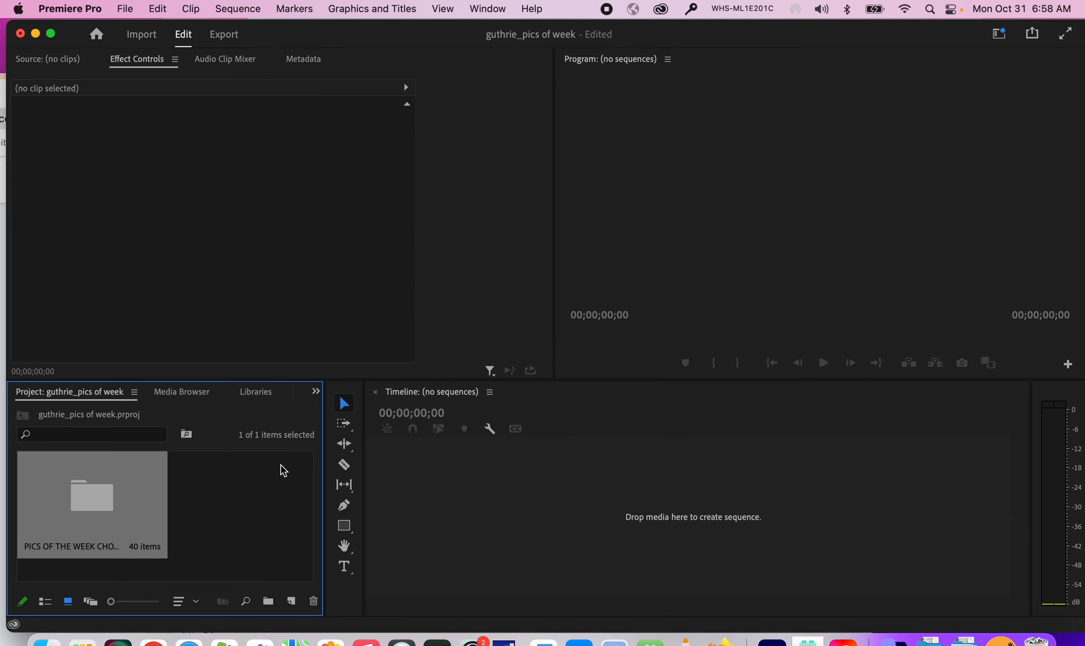
- Create a sequence from Pics of the Week Intro 2.mp4 in the imported bin and move the playhead to 00;00;01;09
{"action": "left_click", "coordinate": [199, 491]}
{"action": "double_click", "coordinate": [87, 499]}
{"action": "scroll", "coordinate": [276, 502], "scroll_direction": "down", "scroll_amount": 6}
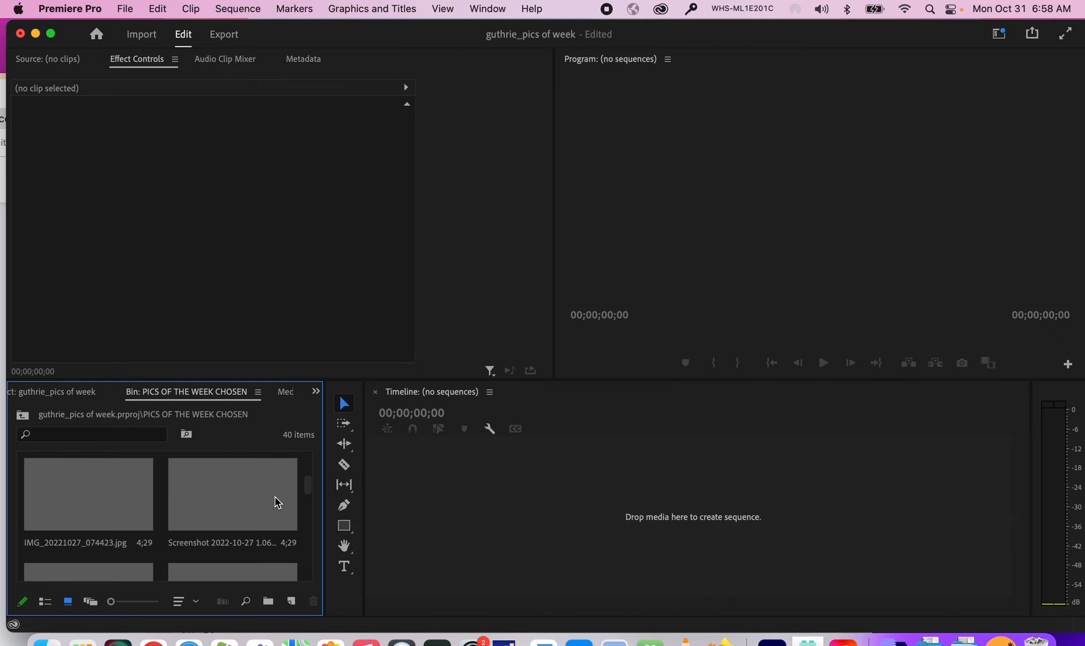
{"action": "scroll", "coordinate": [277, 502], "scroll_direction": "down", "scroll_amount": 10}
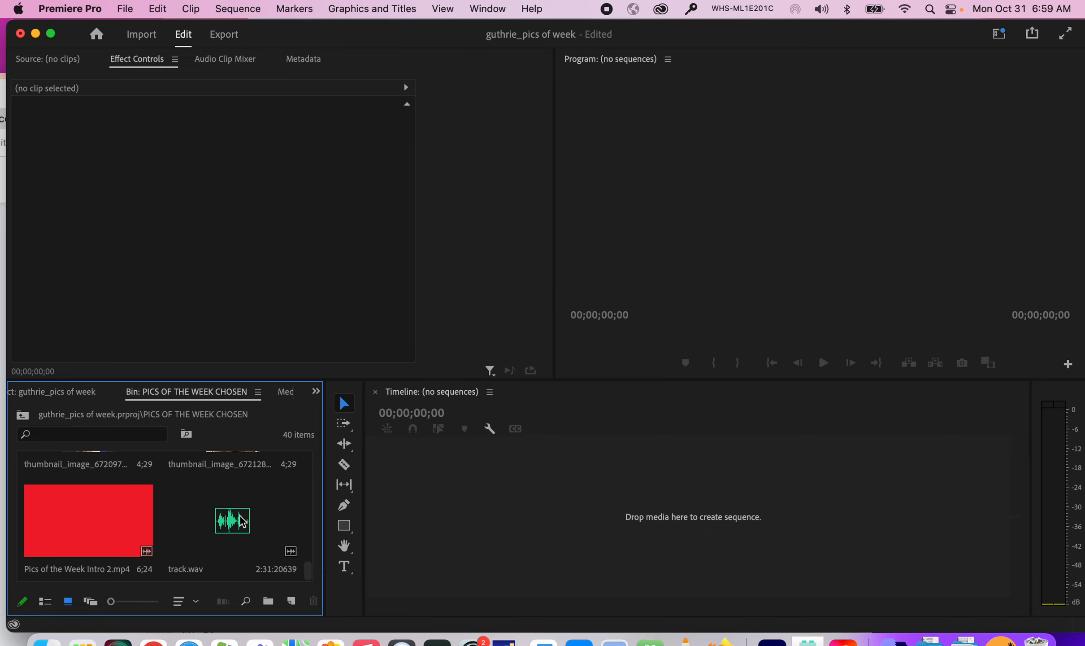
{"action": "left_click_drag", "start_coordinate": [79, 520], "coordinate": [448, 514]}
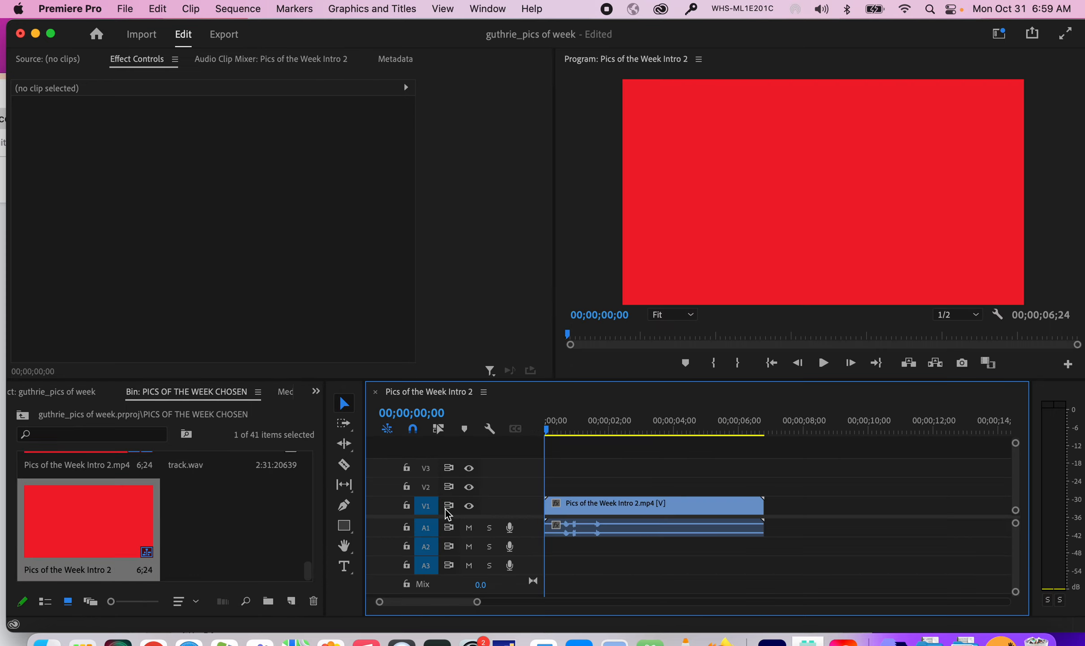
{"action": "left_click_drag", "start_coordinate": [618, 427], "coordinate": [585, 426]}
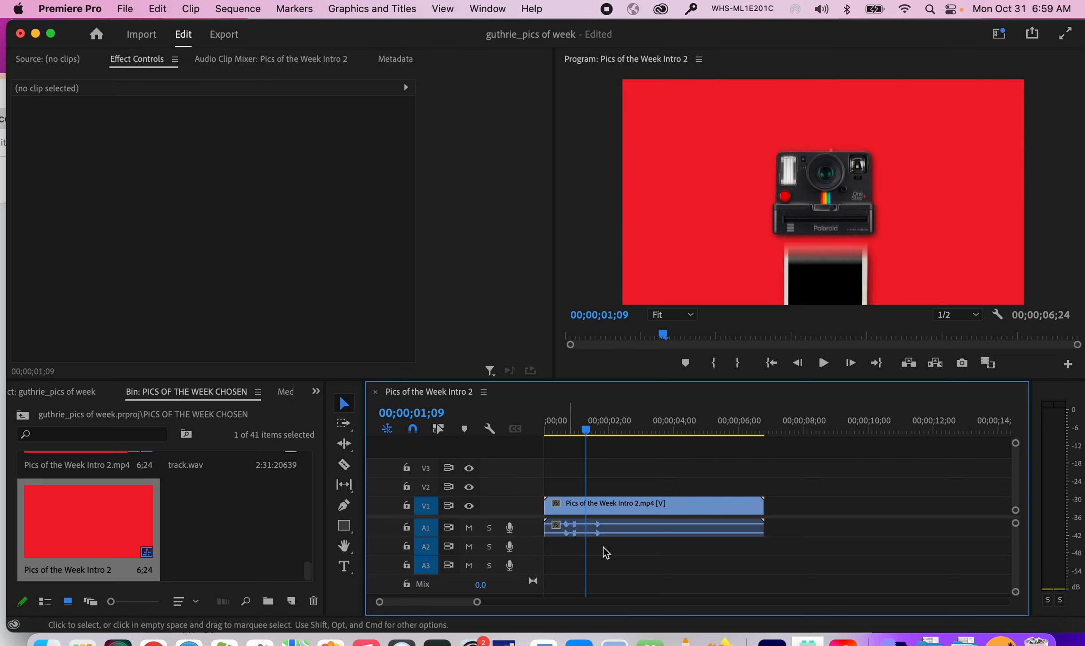
- Return the playhead to the start of the sequence and select the first image in the PICS OF THE WEEK CHOSEN bin
{"action": "left_click", "coordinate": [604, 429]}
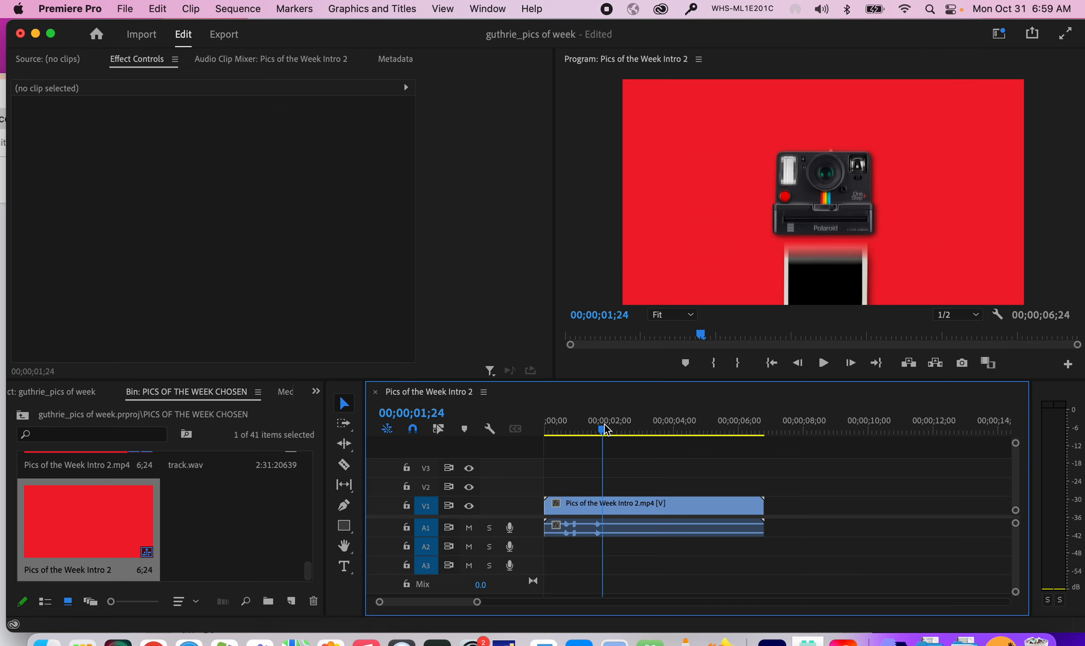
{"action": "left_click_drag", "start_coordinate": [604, 429], "coordinate": [542, 432]}
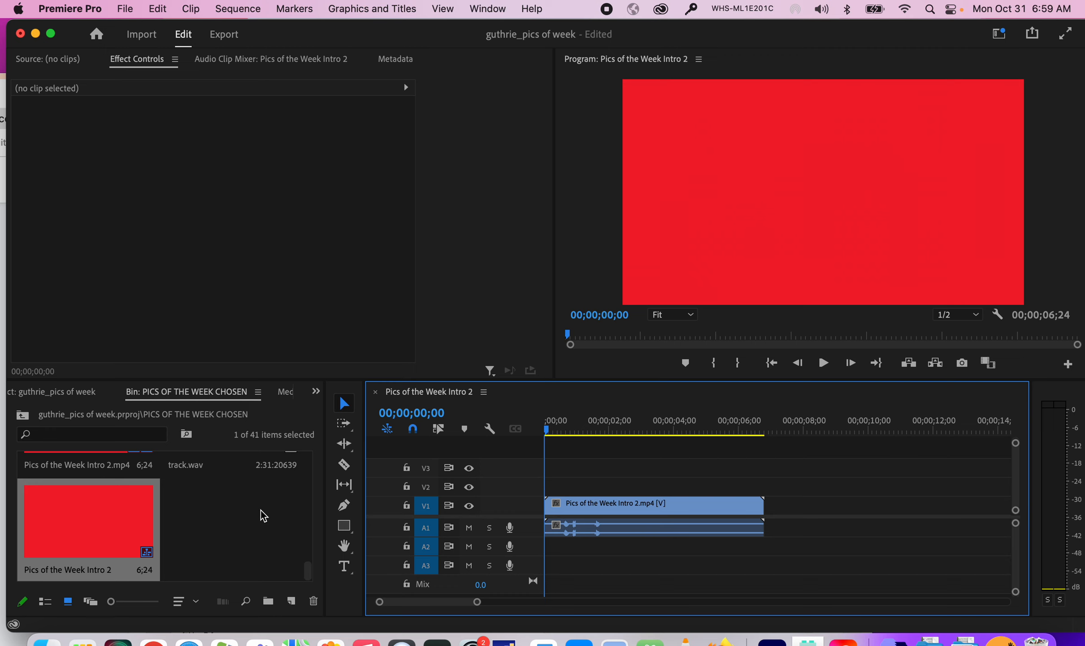
{"action": "scroll", "coordinate": [251, 527], "scroll_direction": "up", "scroll_amount": 10}
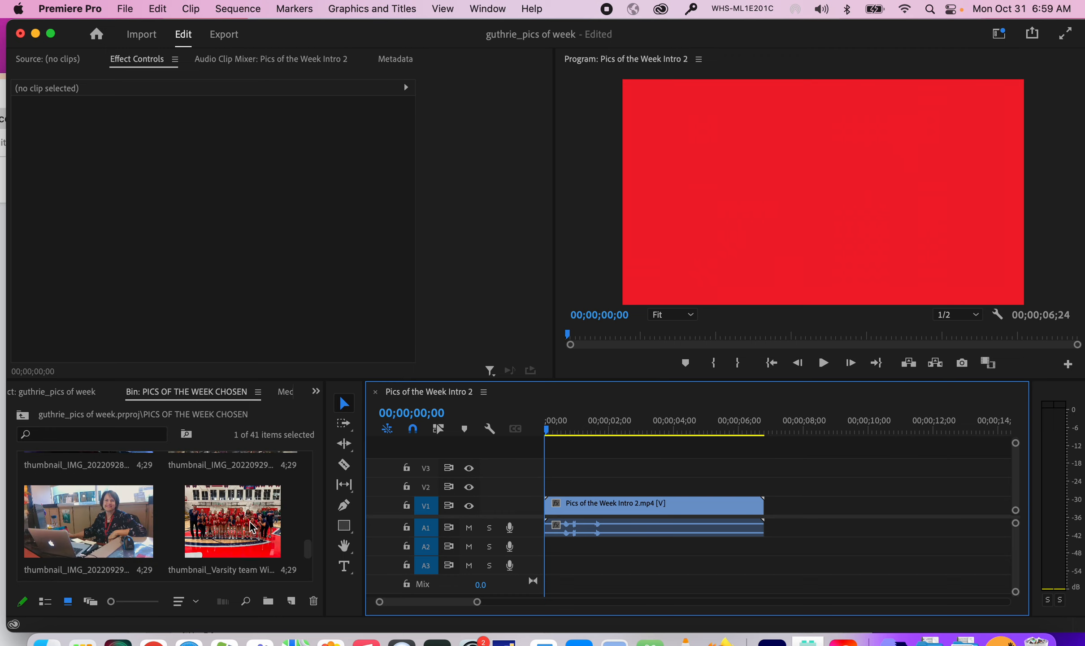
{"action": "scroll", "coordinate": [251, 524], "scroll_direction": "up", "scroll_amount": 3}
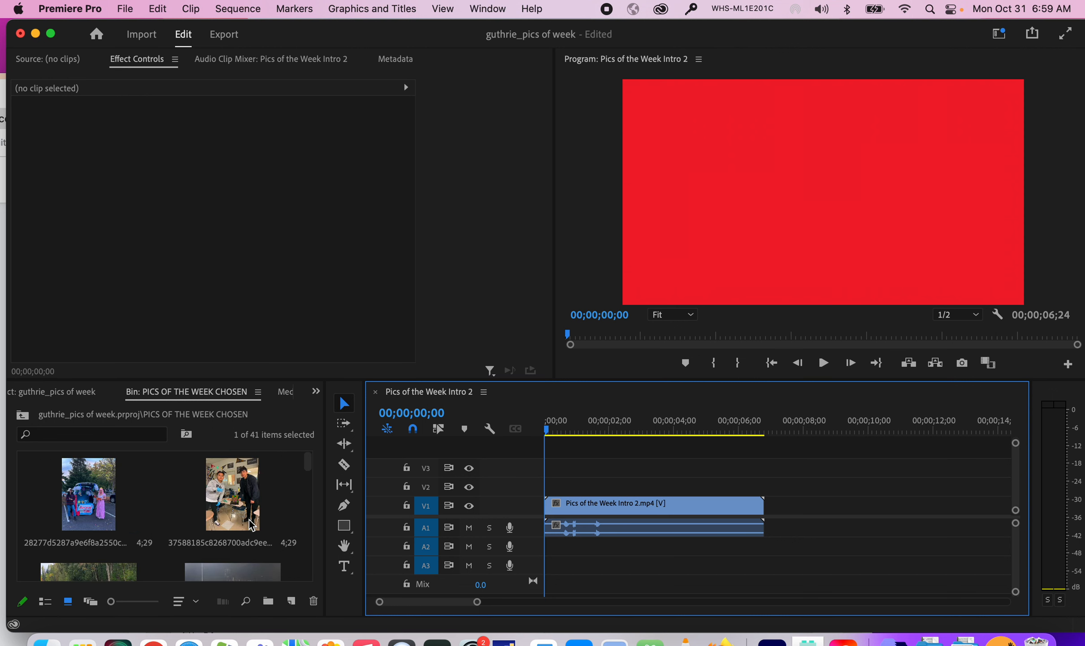
{"action": "left_click", "coordinate": [99, 511]}
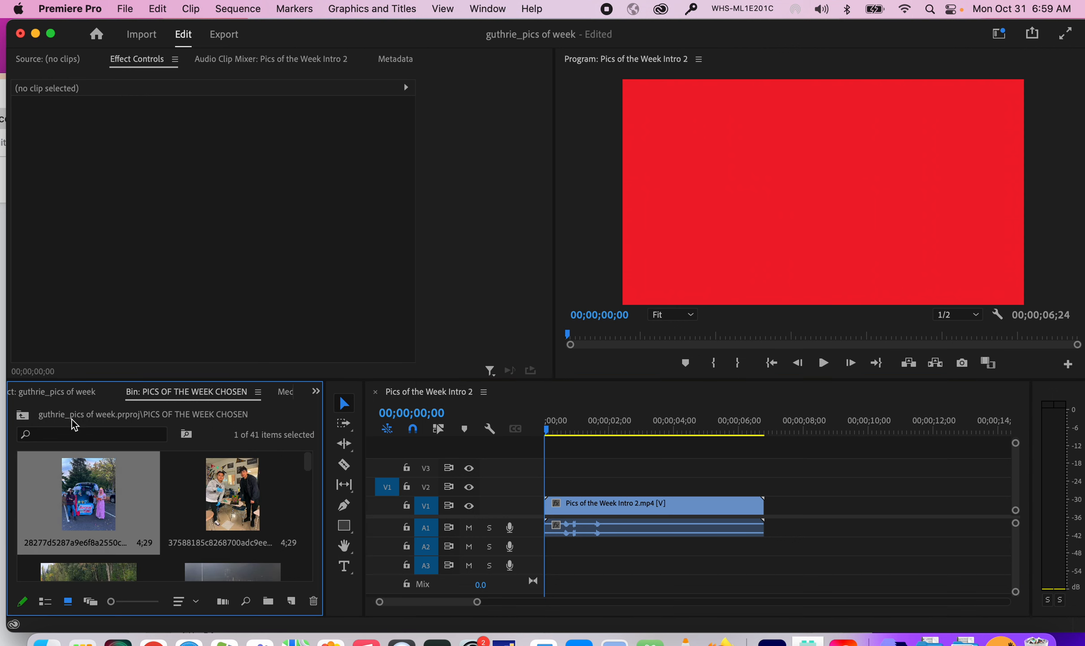
- Try the bin's list, icon and freeform views, and leave the bin displayed in list view
{"action": "left_click_drag", "start_coordinate": [278, 29], "coordinate": [341, 30]}
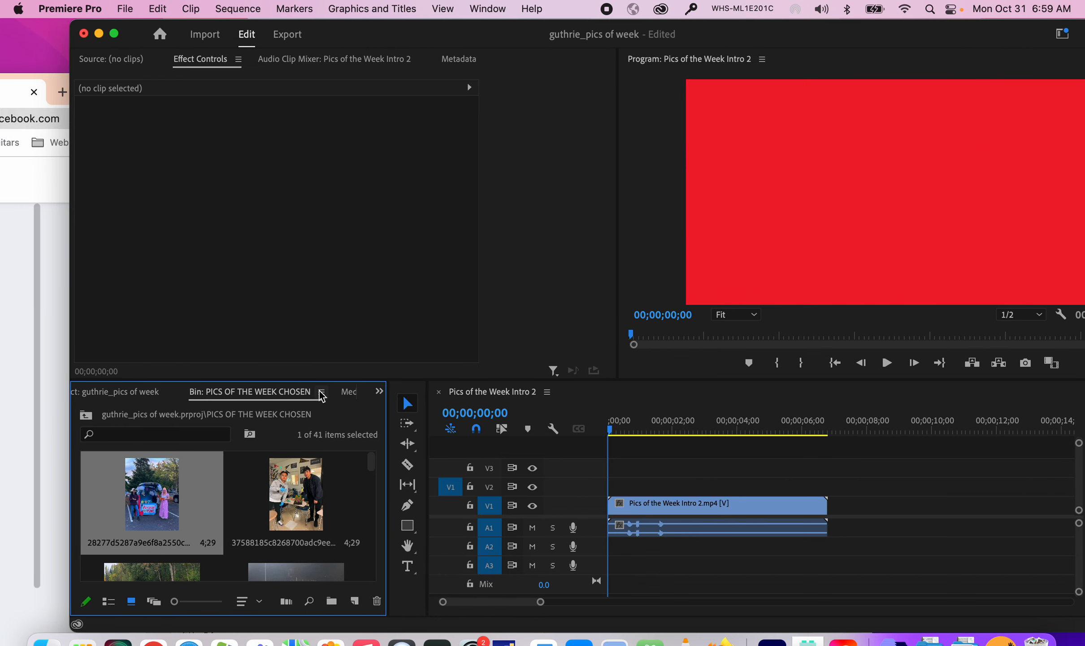
{"action": "left_click", "coordinate": [110, 602]}
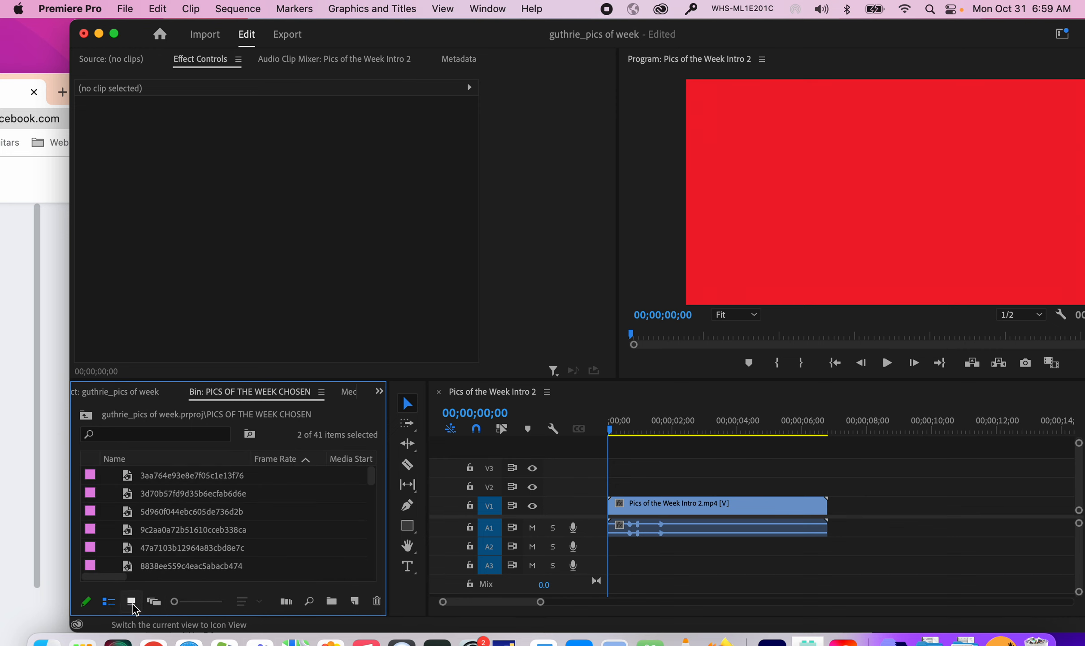
{"action": "left_click", "coordinate": [131, 605]}
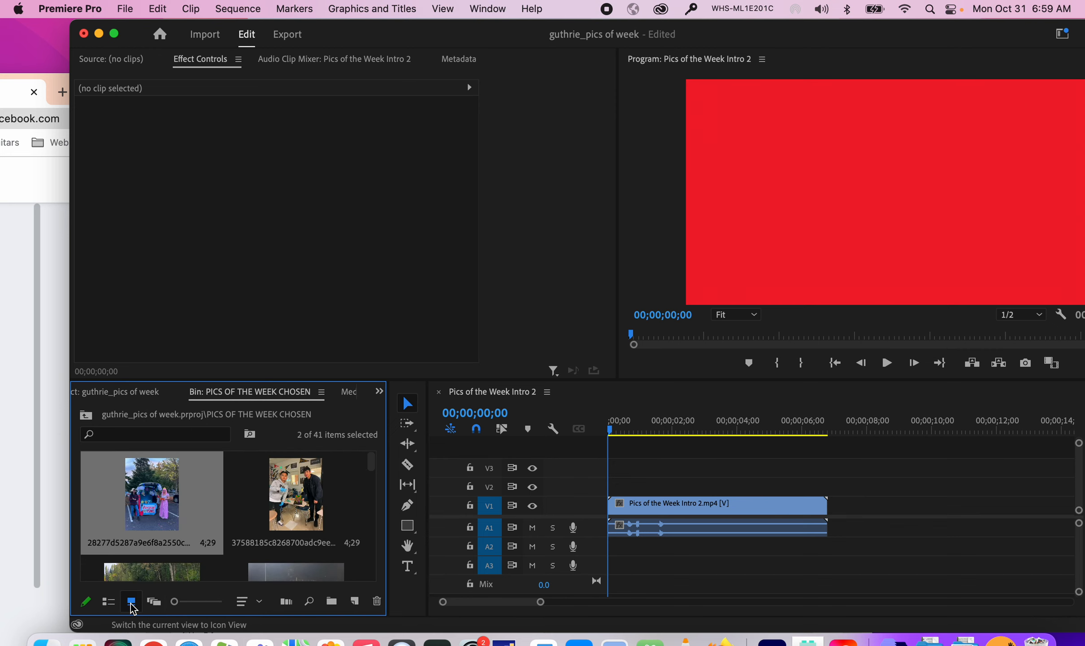
{"action": "left_click", "coordinate": [156, 605]}
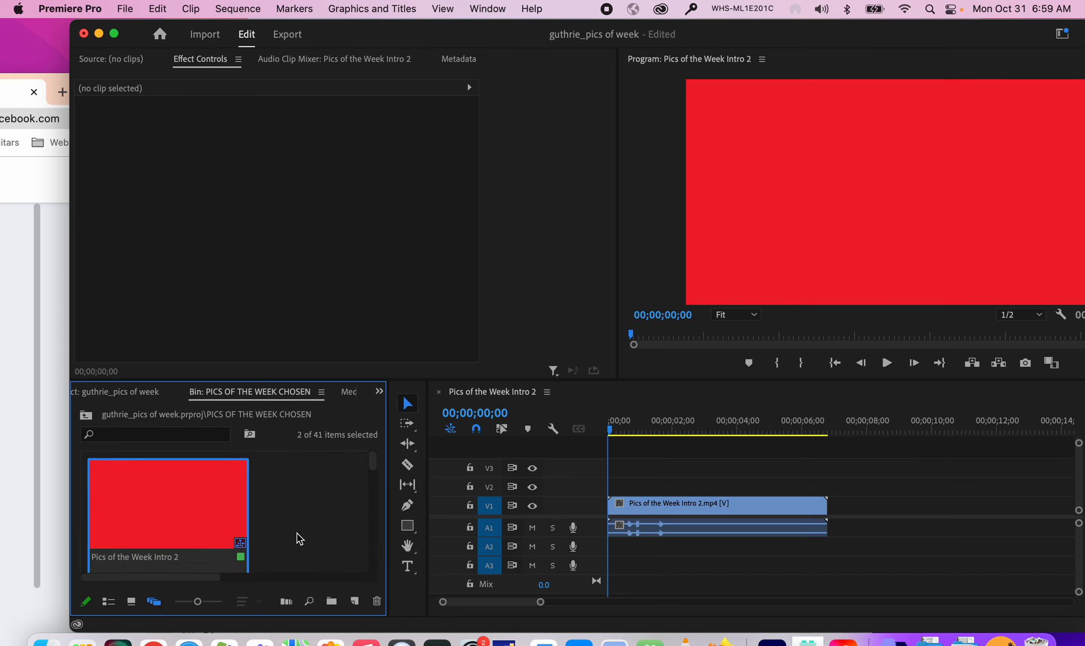
{"action": "scroll", "coordinate": [297, 538], "scroll_direction": "down", "scroll_amount": 1}
{"action": "scroll", "coordinate": [298, 537], "scroll_direction": "down", "scroll_amount": 5}
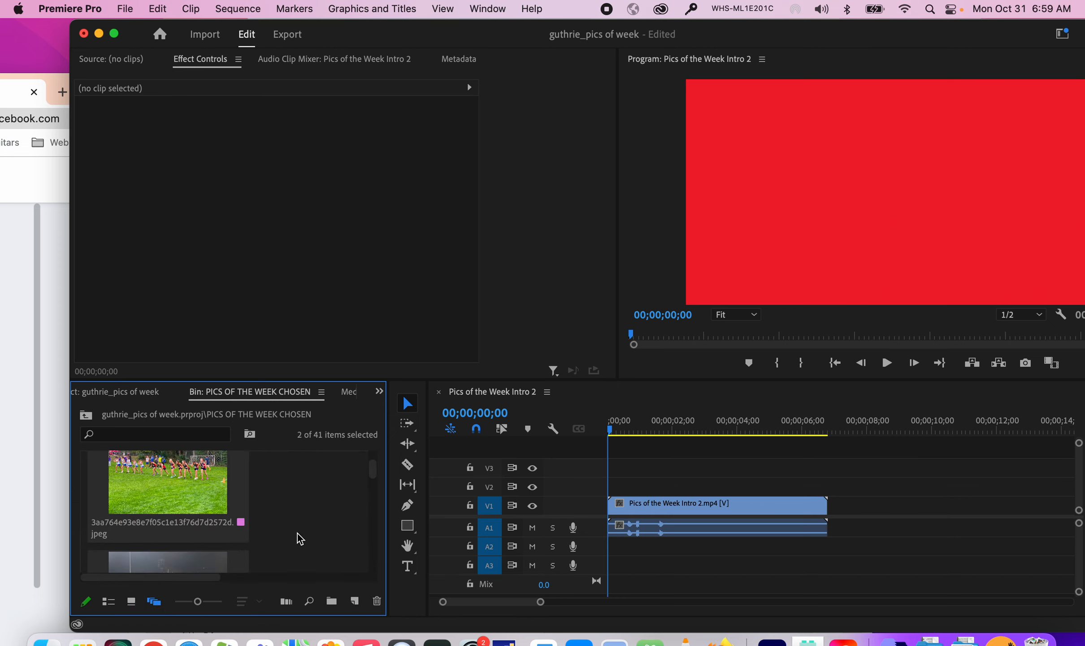
{"action": "scroll", "coordinate": [300, 542], "scroll_direction": "up", "scroll_amount": 6}
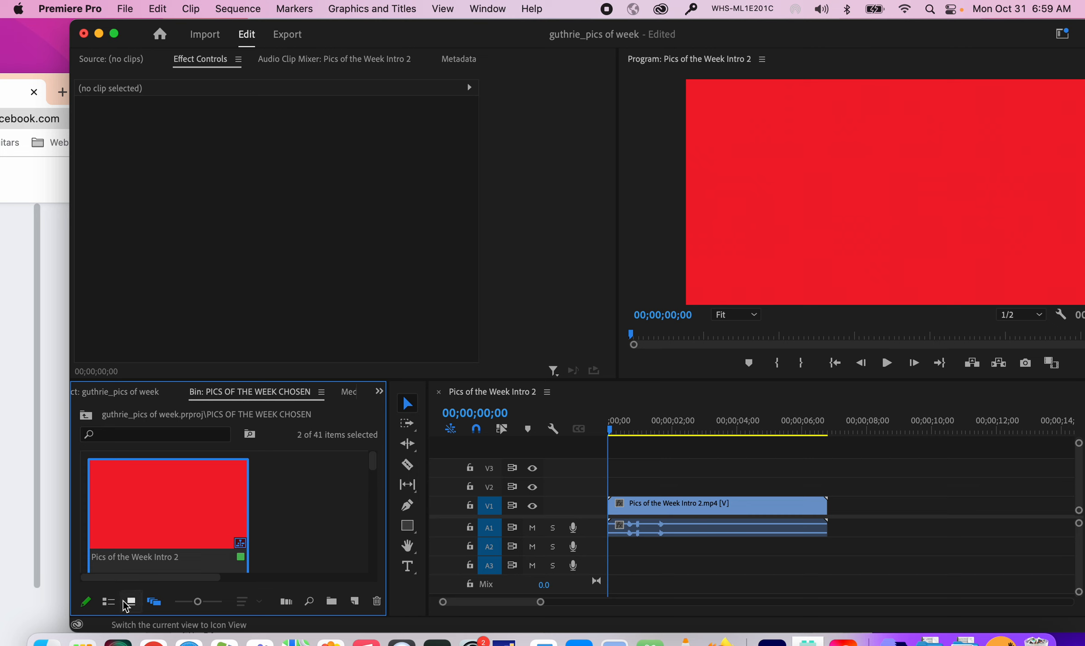
{"action": "left_click", "coordinate": [110, 601]}
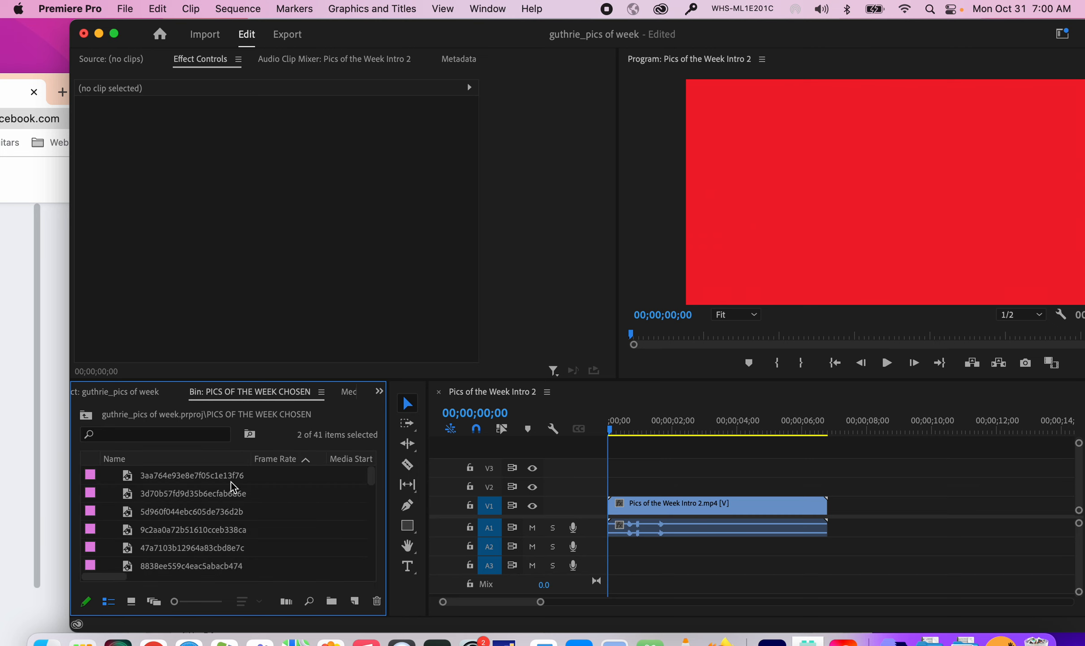
- Select all still images in the bin, through thumbnail_Volleyball celebrates with fans.jpg, and place them on track V2 starting where the intro clip ends
{"action": "left_click", "coordinate": [209, 478]}
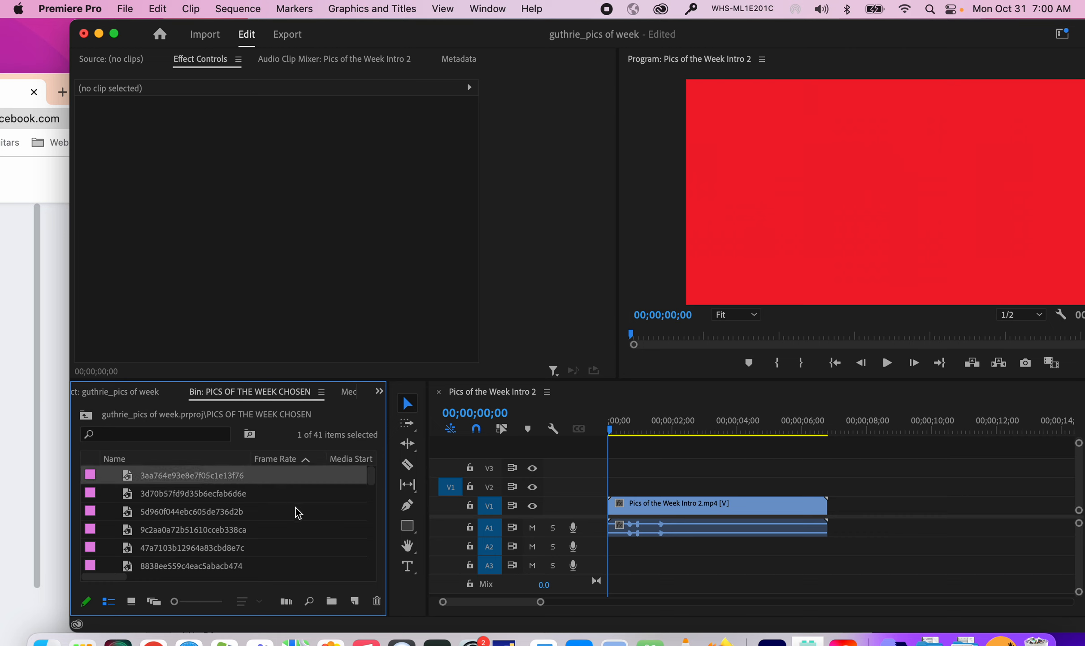
{"action": "scroll", "coordinate": [298, 522], "scroll_direction": "down", "scroll_amount": 10}
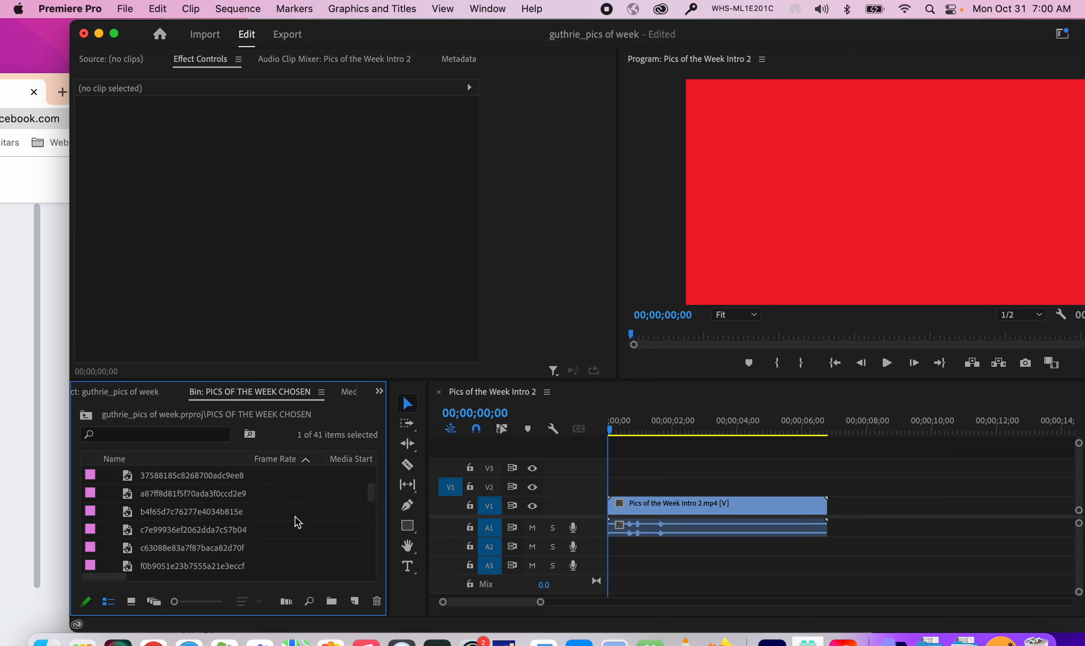
{"action": "scroll", "coordinate": [298, 522], "scroll_direction": "down", "scroll_amount": 5}
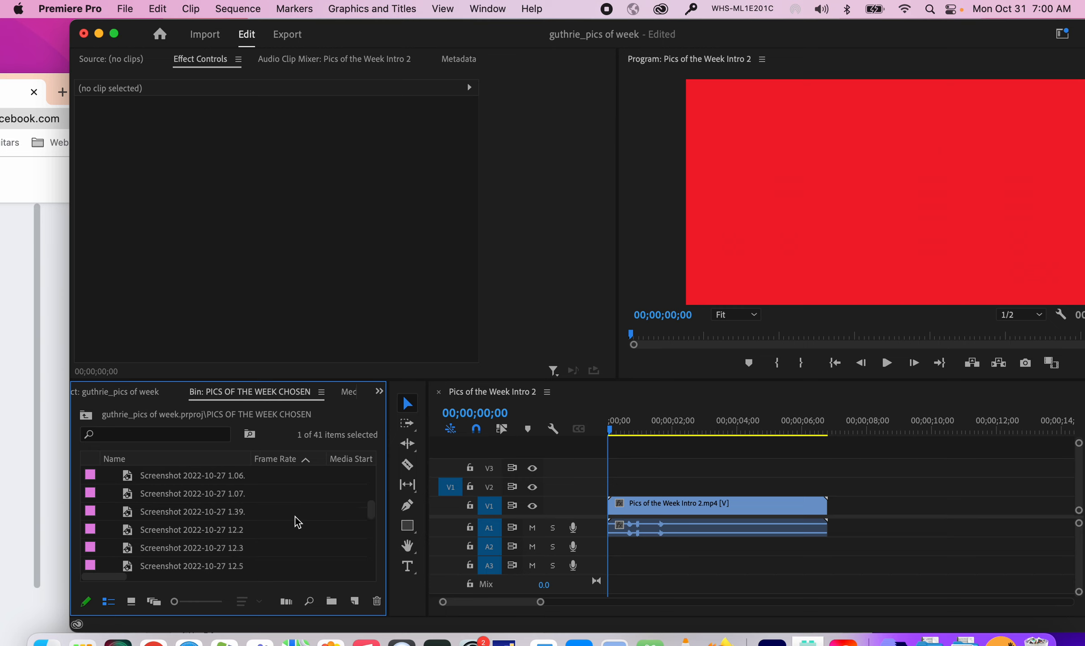
{"action": "scroll", "coordinate": [299, 522], "scroll_direction": "down", "scroll_amount": 4}
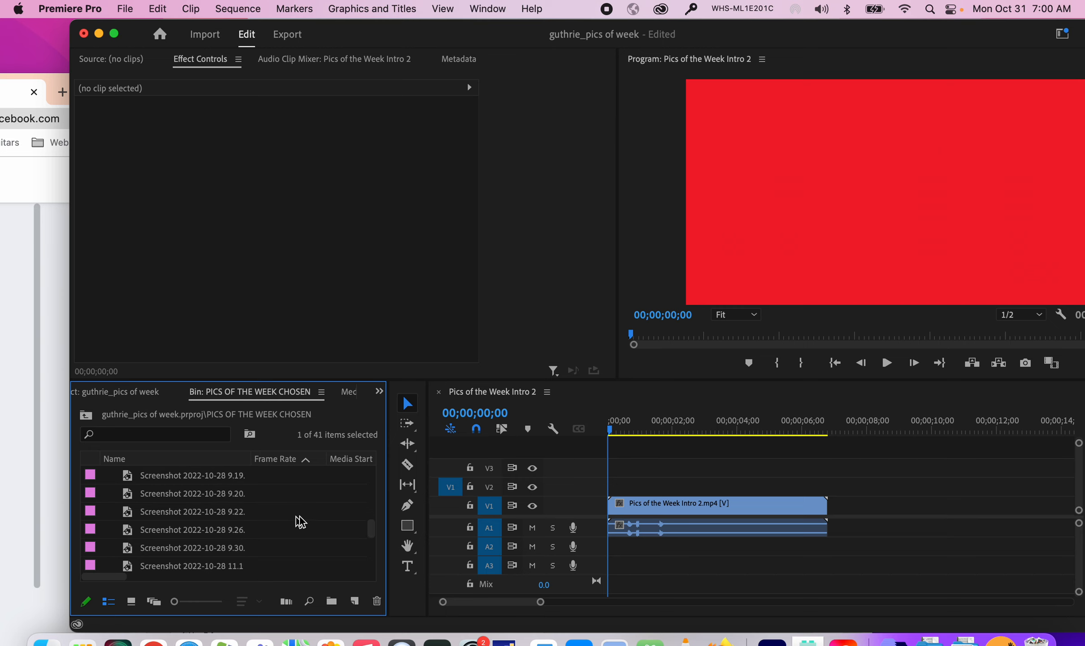
{"action": "scroll", "coordinate": [304, 520], "scroll_direction": "up", "scroll_amount": 4}
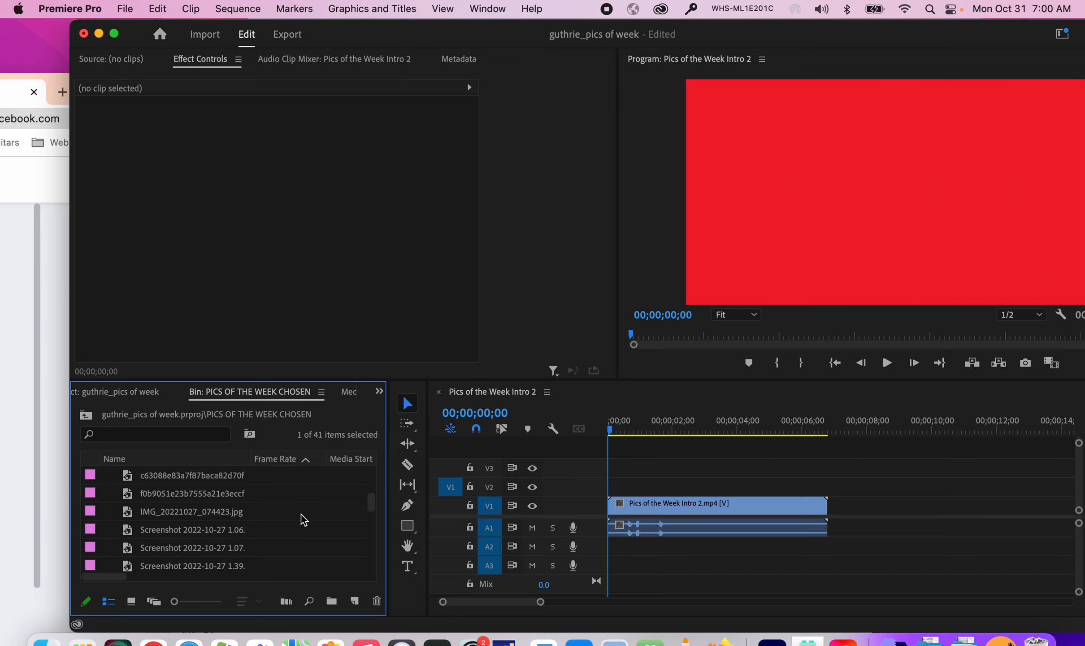
{"action": "scroll", "coordinate": [304, 520], "scroll_direction": "up", "scroll_amount": 3}
{"action": "scroll", "coordinate": [304, 520], "scroll_direction": "down", "scroll_amount": 15}
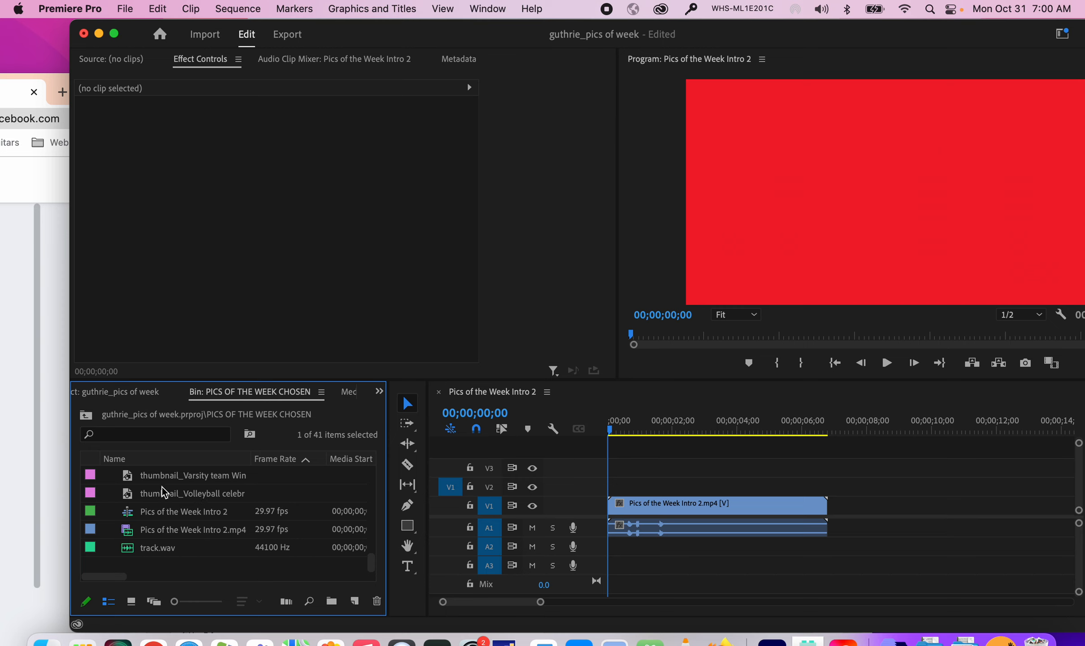
{"action": "scroll", "coordinate": [163, 492], "scroll_direction": "up", "scroll_amount": 1}
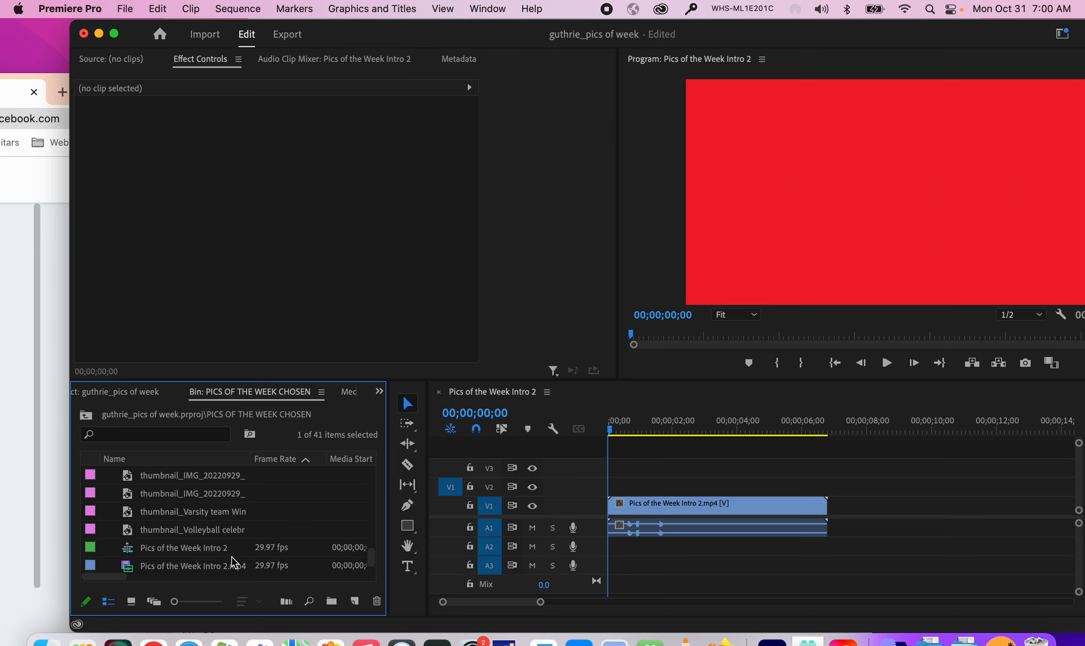
{"action": "scroll", "coordinate": [234, 563], "scroll_direction": "down", "scroll_amount": 2}
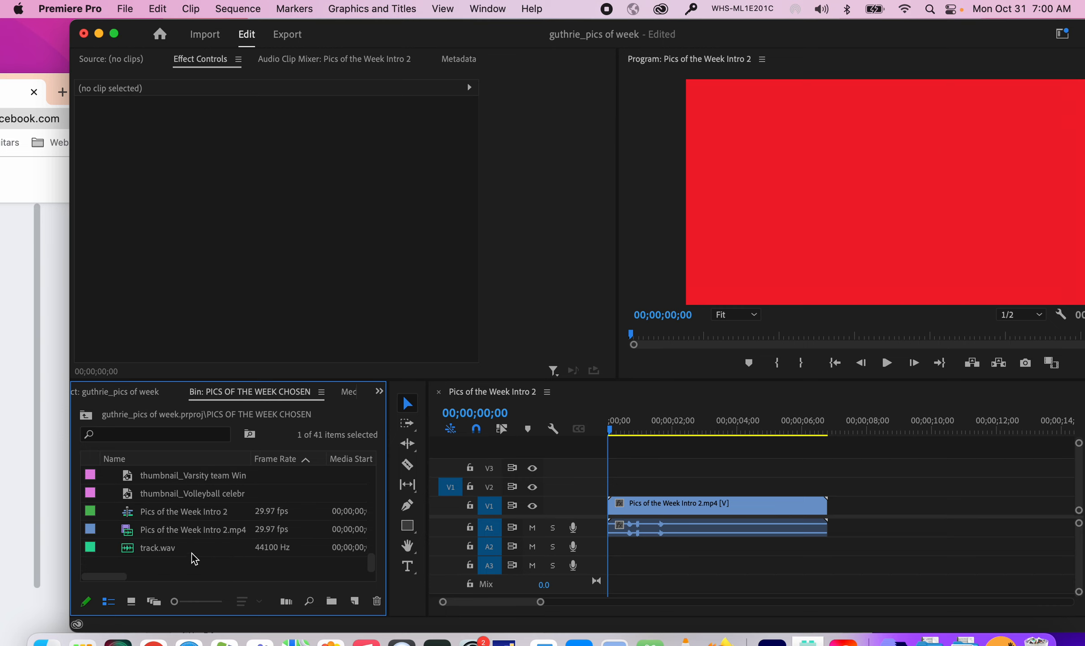
{"action": "scroll", "coordinate": [195, 554], "scroll_direction": "up", "scroll_amount": 3}
{"action": "scroll", "coordinate": [195, 555], "scroll_direction": "up", "scroll_amount": 15}
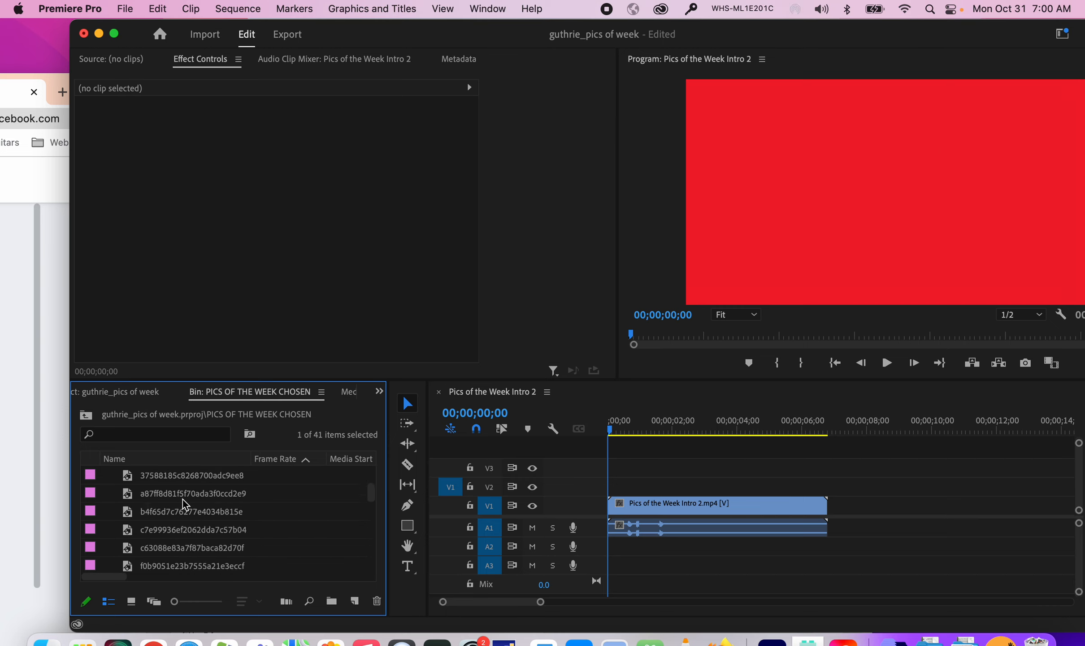
{"action": "scroll", "coordinate": [174, 482], "scroll_direction": "up", "scroll_amount": 3}
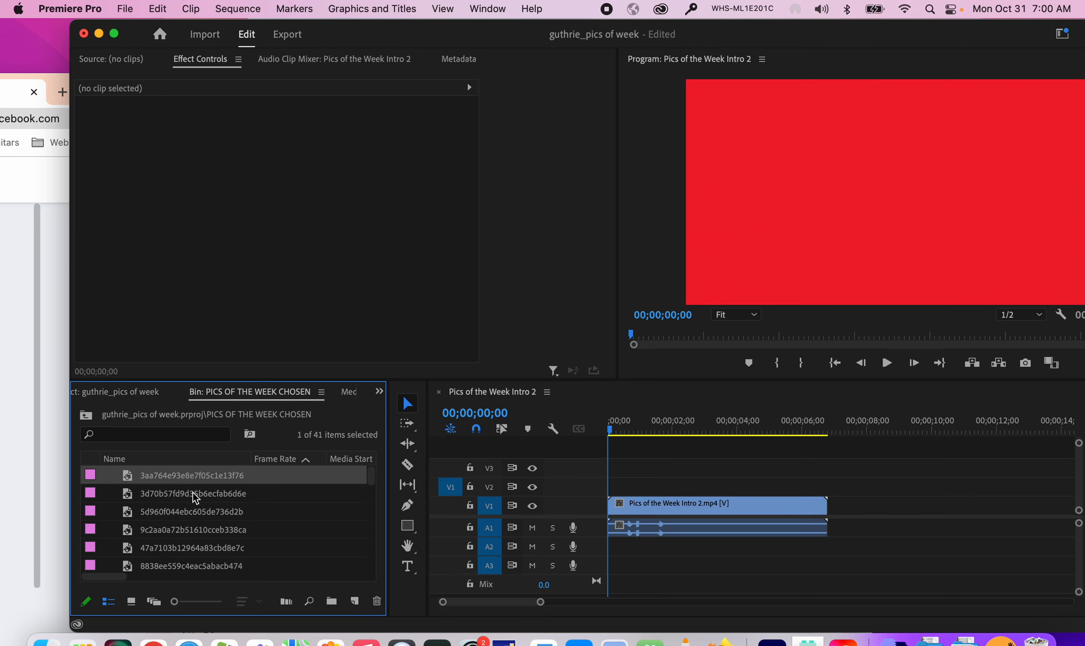
{"action": "scroll", "coordinate": [196, 497], "scroll_direction": "down", "scroll_amount": 10}
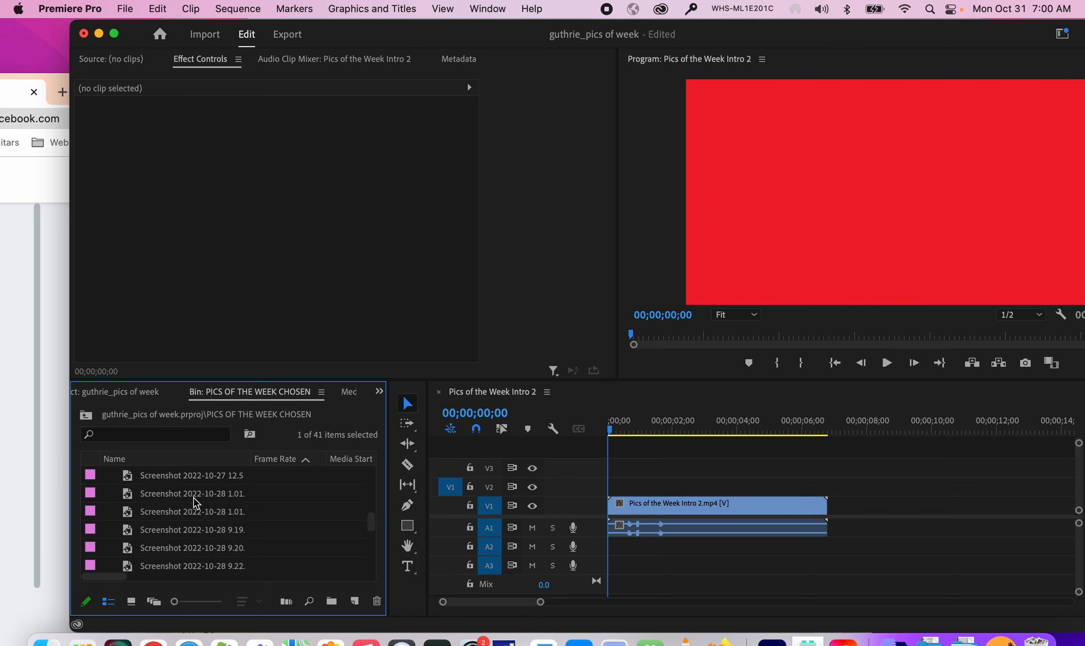
{"action": "scroll", "coordinate": [196, 503], "scroll_direction": "down", "scroll_amount": 10}
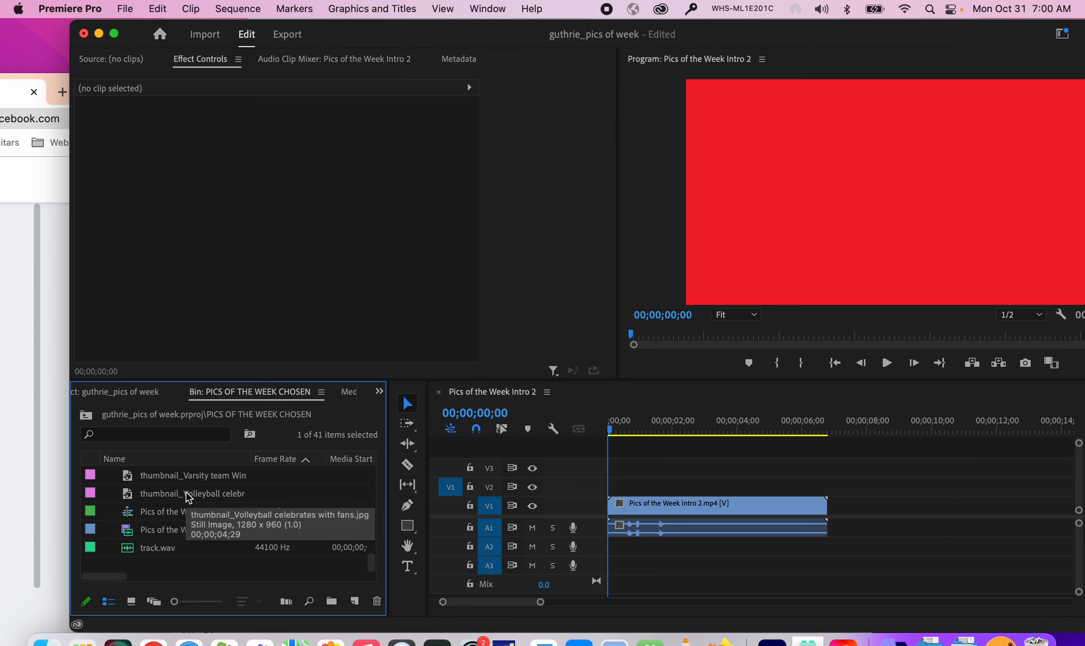
{"action": "left_click", "coordinate": [188, 493], "text": "shift"}
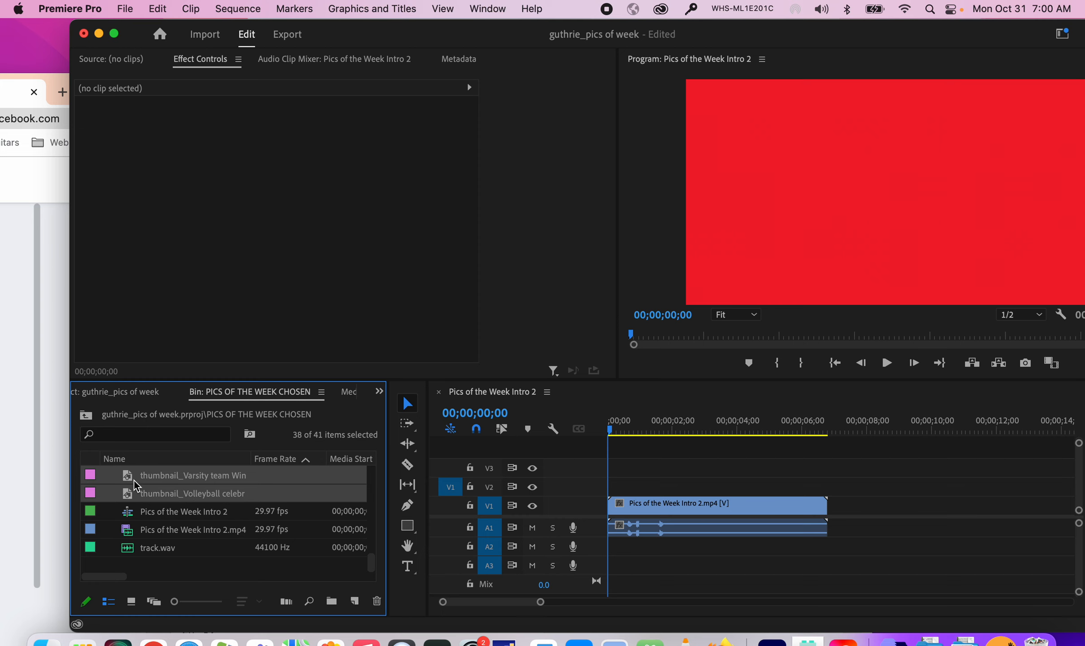
{"action": "left_click_drag", "start_coordinate": [128, 479], "coordinate": [832, 492]}
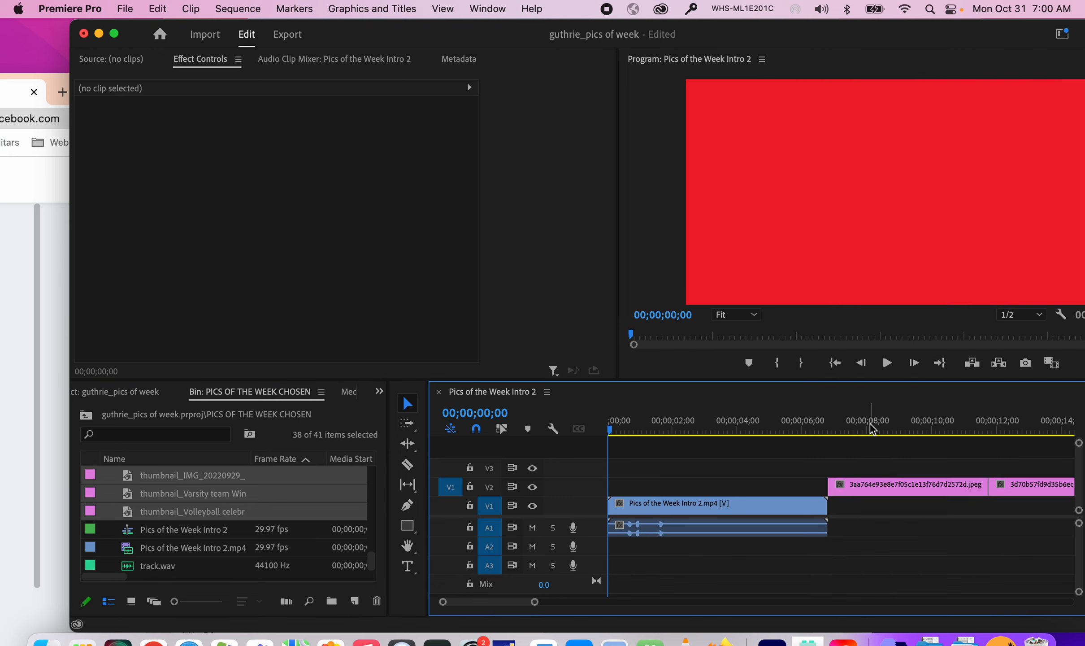
- Check the transition from the intro clip to the first image by scrubbing the playhead to 00;00;07;24
{"action": "left_click", "coordinate": [837, 426]}
{"action": "left_click_drag", "start_coordinate": [837, 425], "coordinate": [814, 428]}
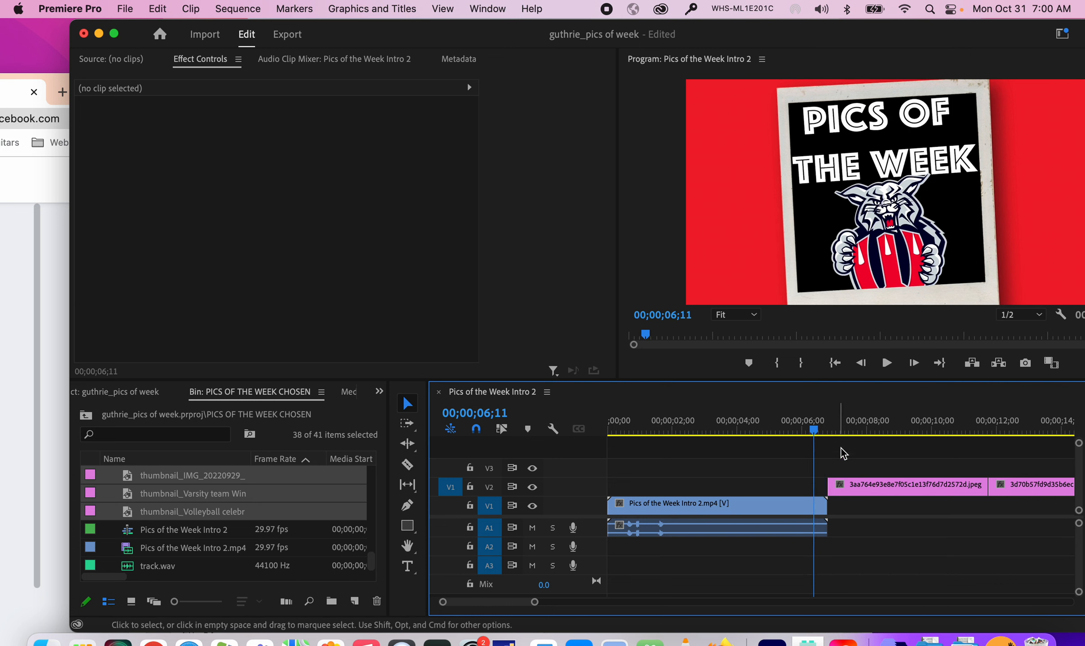
{"action": "left_click", "coordinate": [830, 431]}
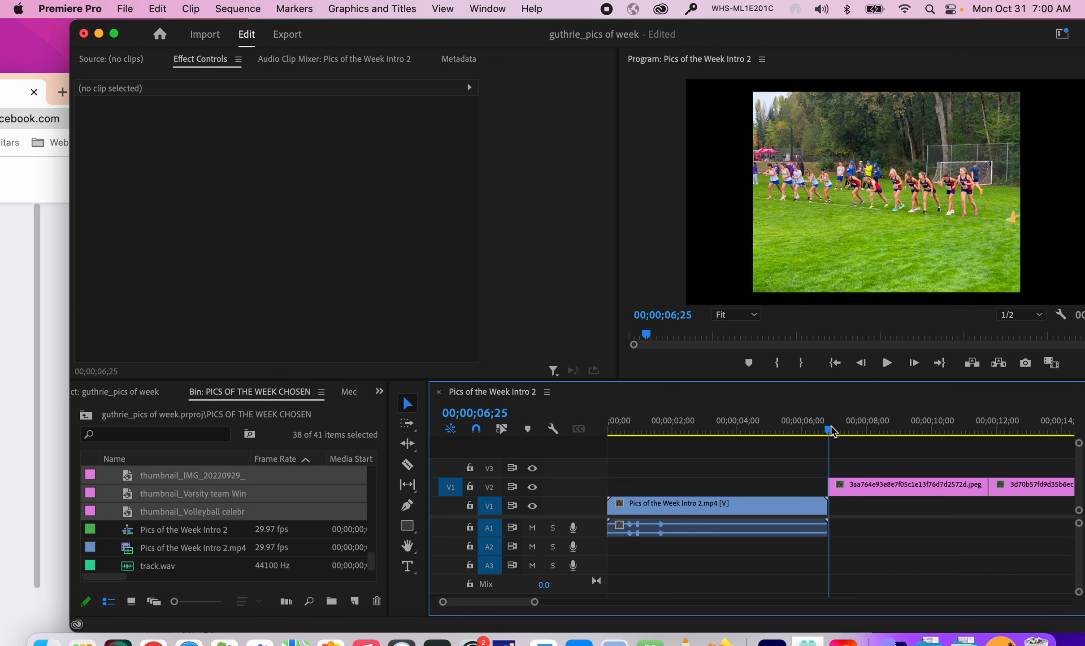
{"action": "left_click_drag", "start_coordinate": [830, 430], "coordinate": [863, 425]}
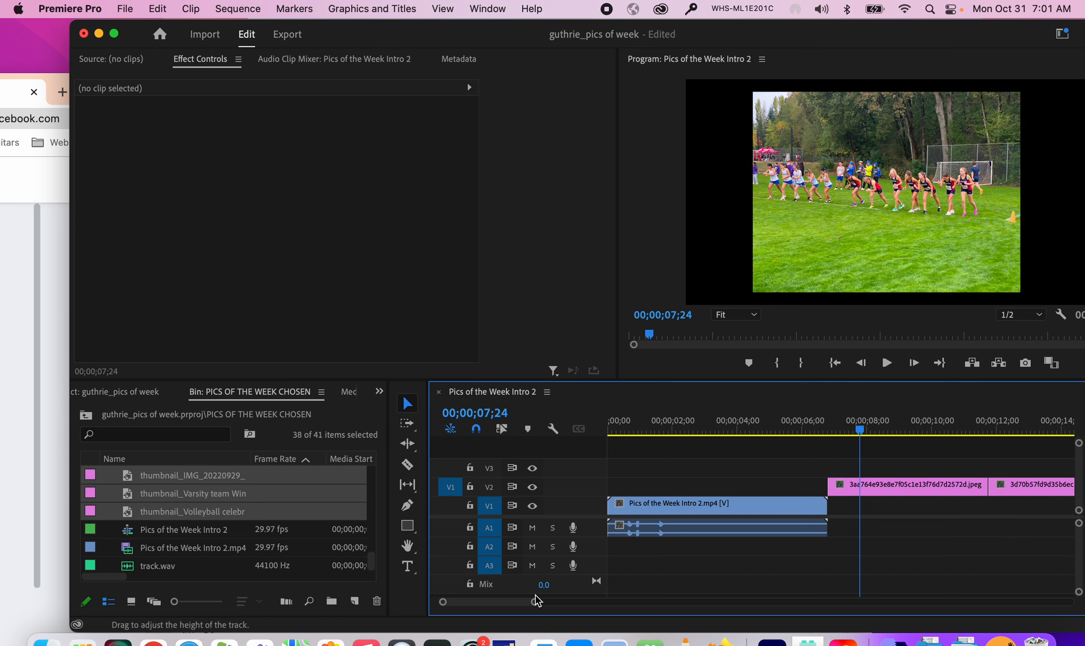
- Scrub through the whole run of images on the timeline to the end of the last one at 00;03;15;13
{"action": "left_click_drag", "start_coordinate": [535, 602], "coordinate": [756, 603]}
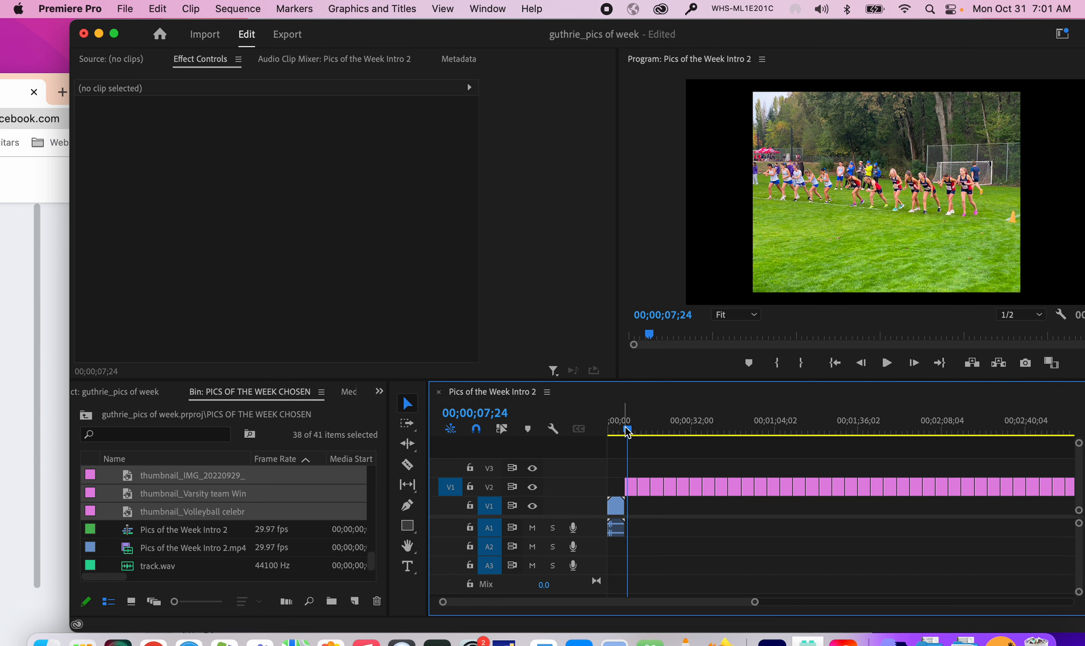
{"action": "left_click", "coordinate": [642, 429]}
{"action": "left_click_drag", "start_coordinate": [642, 429], "coordinate": [1026, 428]}
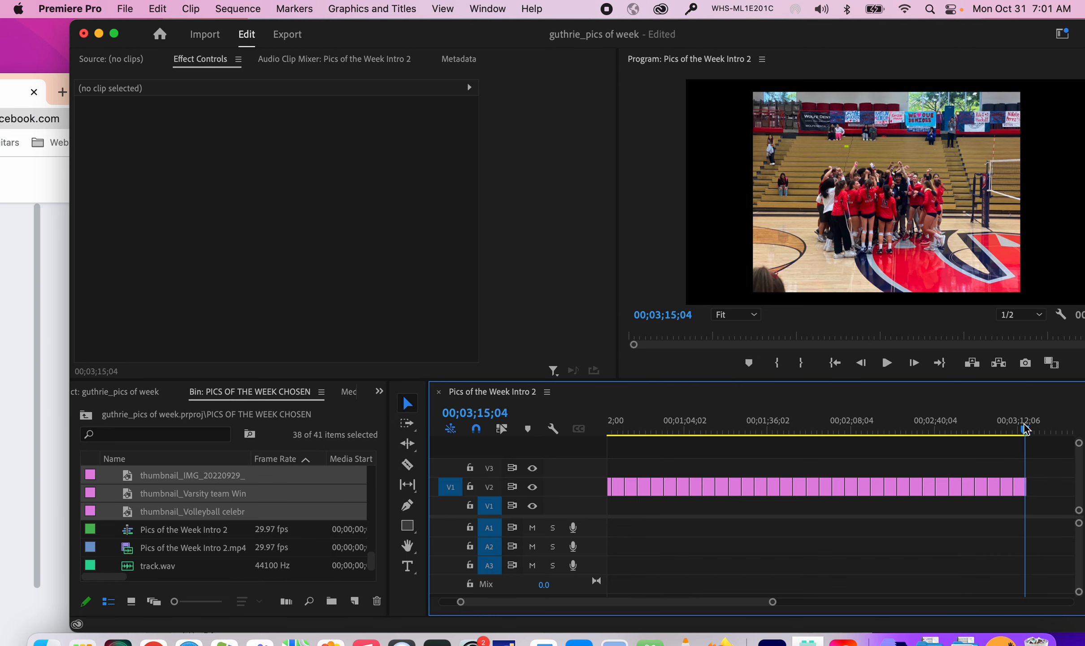
{"action": "left_click_drag", "start_coordinate": [1025, 429], "coordinate": [1028, 429]}
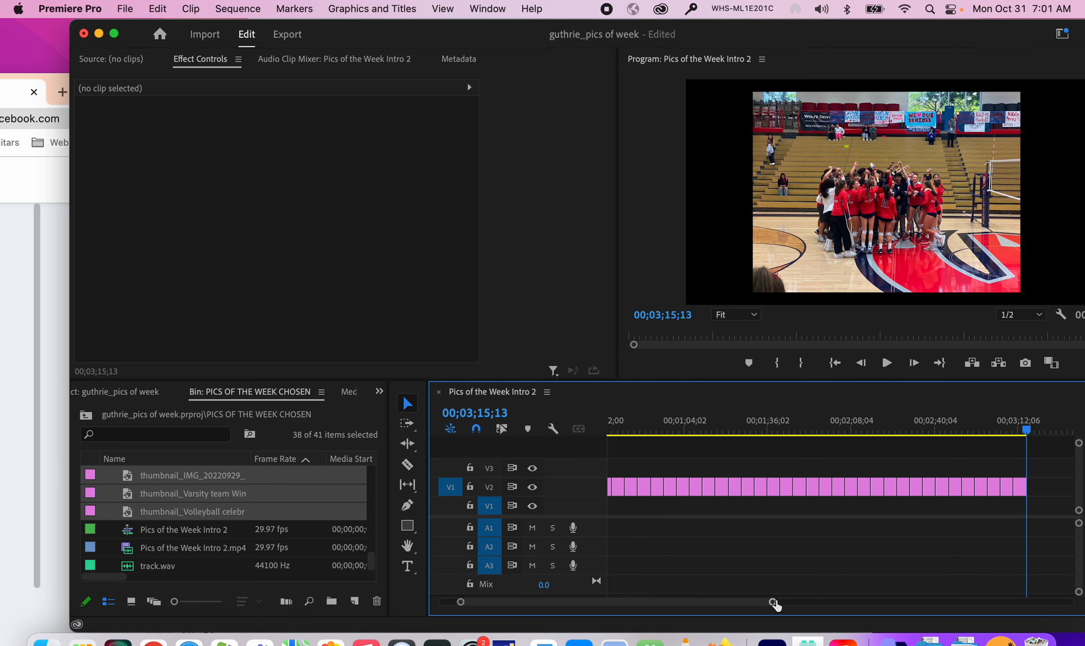
- Set the duration of all still images on track V2 to 00;00;02;15 with ripple edit shifting the trailing clips
{"action": "left_click_drag", "start_coordinate": [773, 602], "coordinate": [888, 574]}
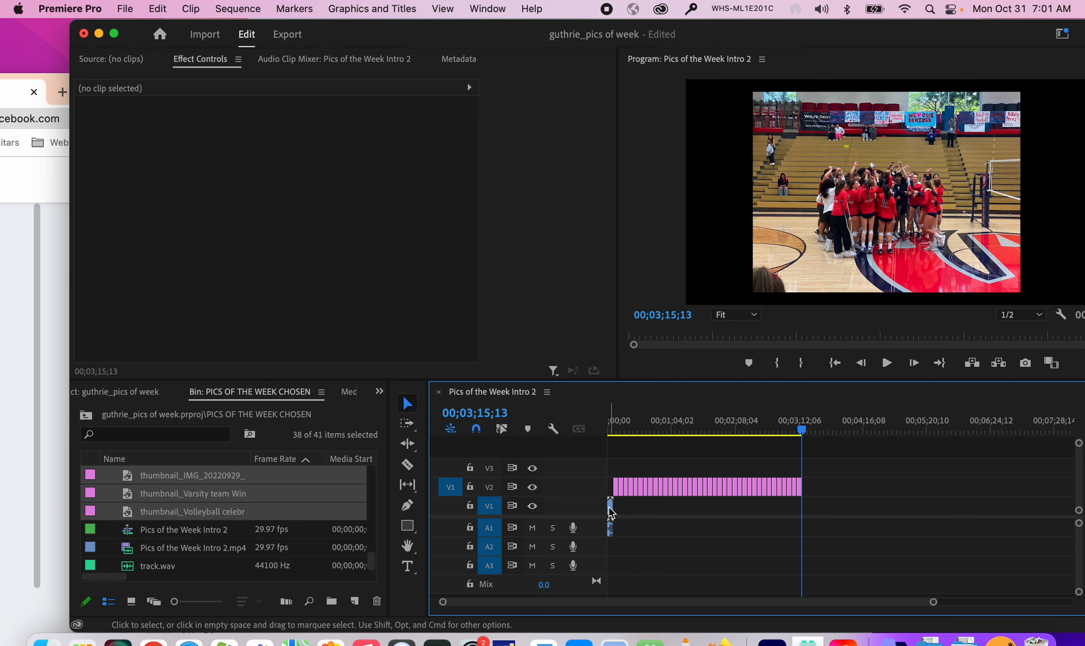
{"action": "left_click_drag", "start_coordinate": [933, 602], "coordinate": [764, 628]}
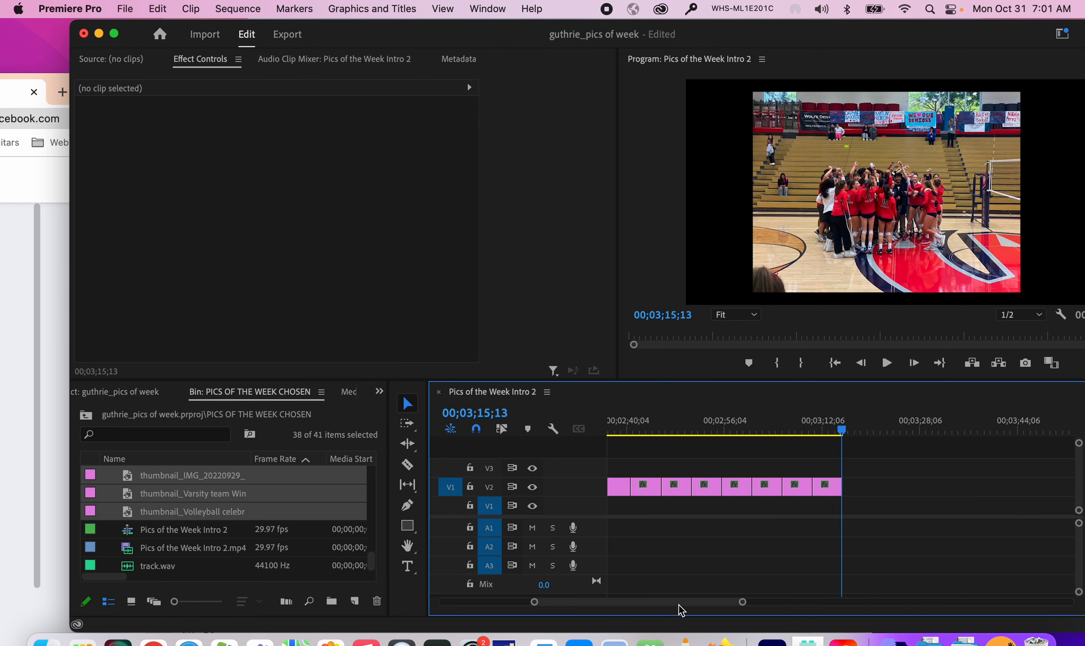
{"action": "left_click_drag", "start_coordinate": [681, 603], "coordinate": [516, 603]}
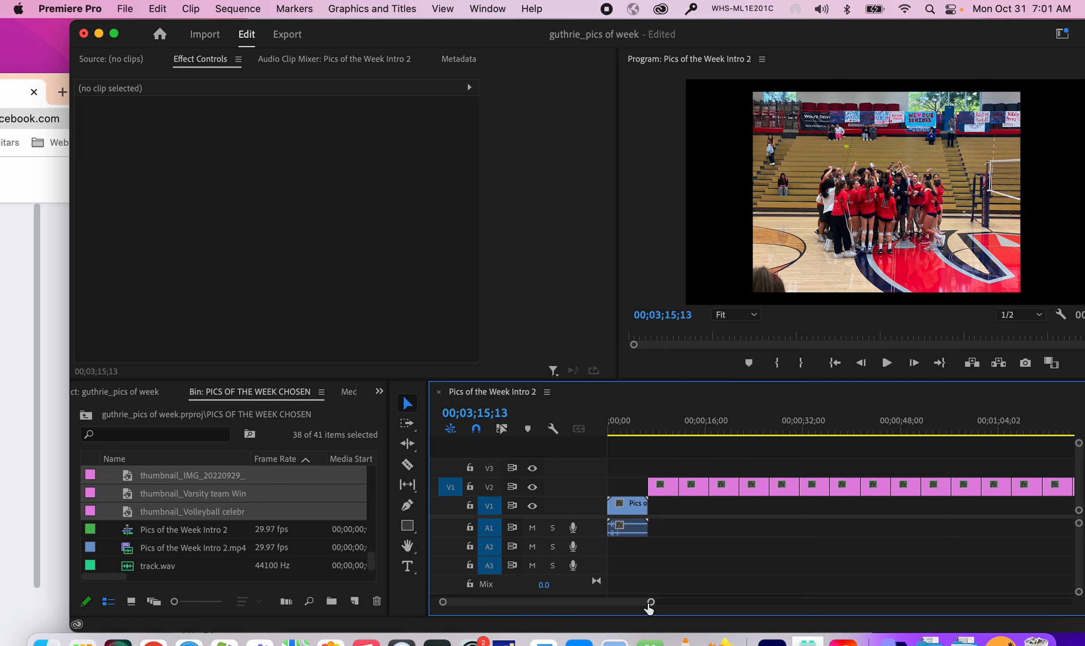
{"action": "left_click_drag", "start_coordinate": [651, 603], "coordinate": [794, 603]}
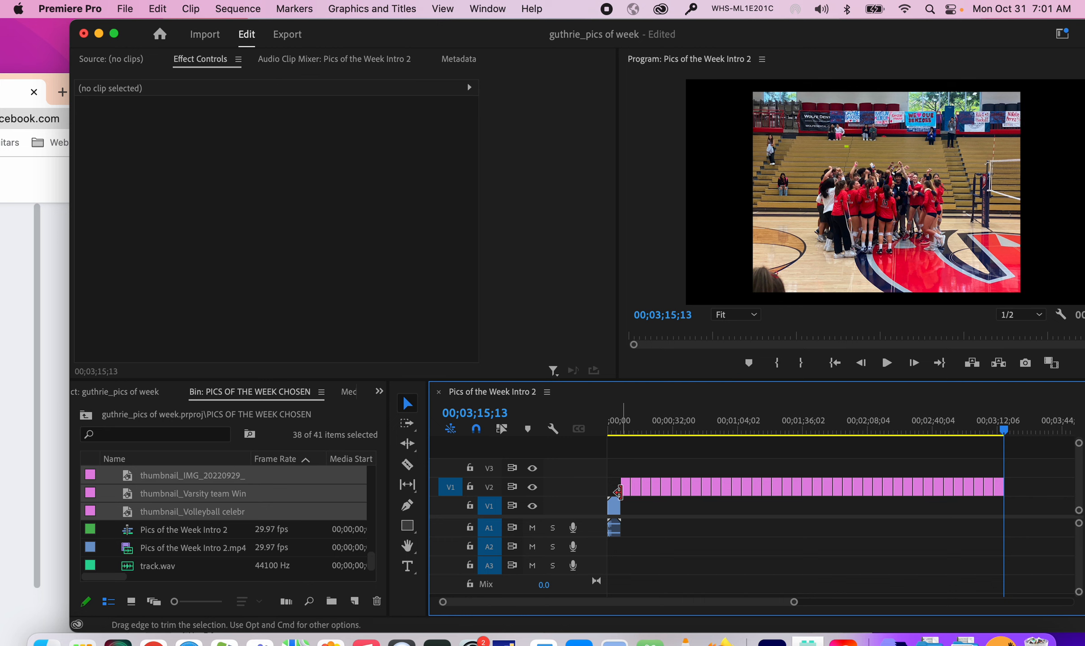
{"action": "left_click_drag", "start_coordinate": [668, 493], "coordinate": [1024, 496]}
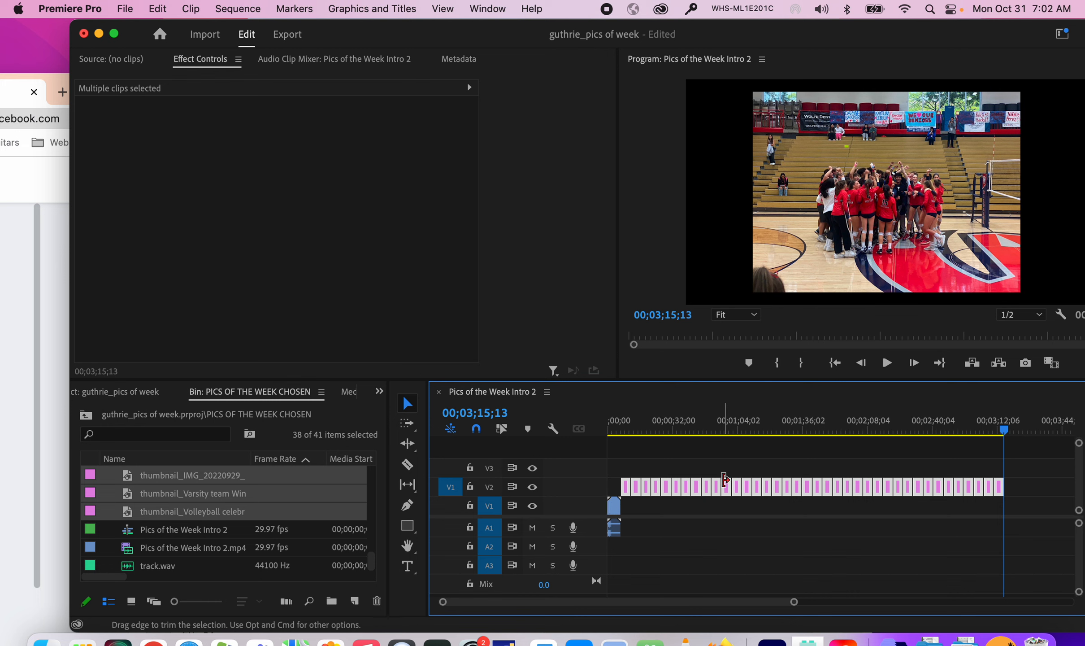
{"action": "right_click", "coordinate": [809, 486]}
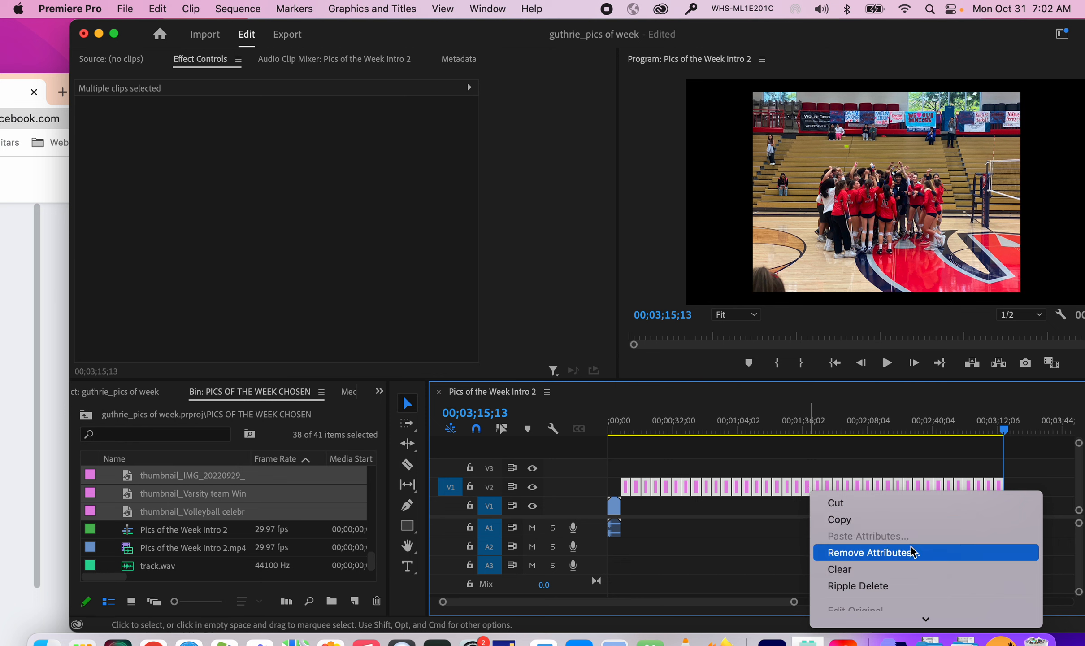
{"action": "scroll", "coordinate": [910, 546], "scroll_direction": "down", "scroll_amount": 3}
{"action": "scroll", "coordinate": [934, 517], "scroll_direction": "down", "scroll_amount": 4}
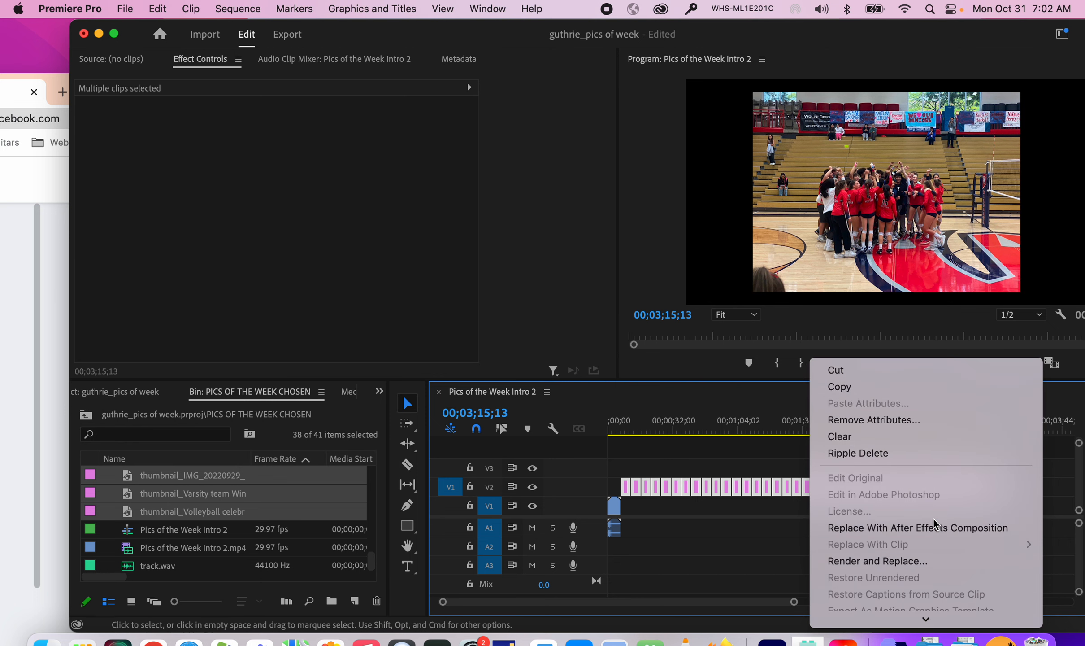
{"action": "scroll", "coordinate": [930, 522], "scroll_direction": "down", "scroll_amount": 3}
{"action": "scroll", "coordinate": [931, 521], "scroll_direction": "down", "scroll_amount": 5}
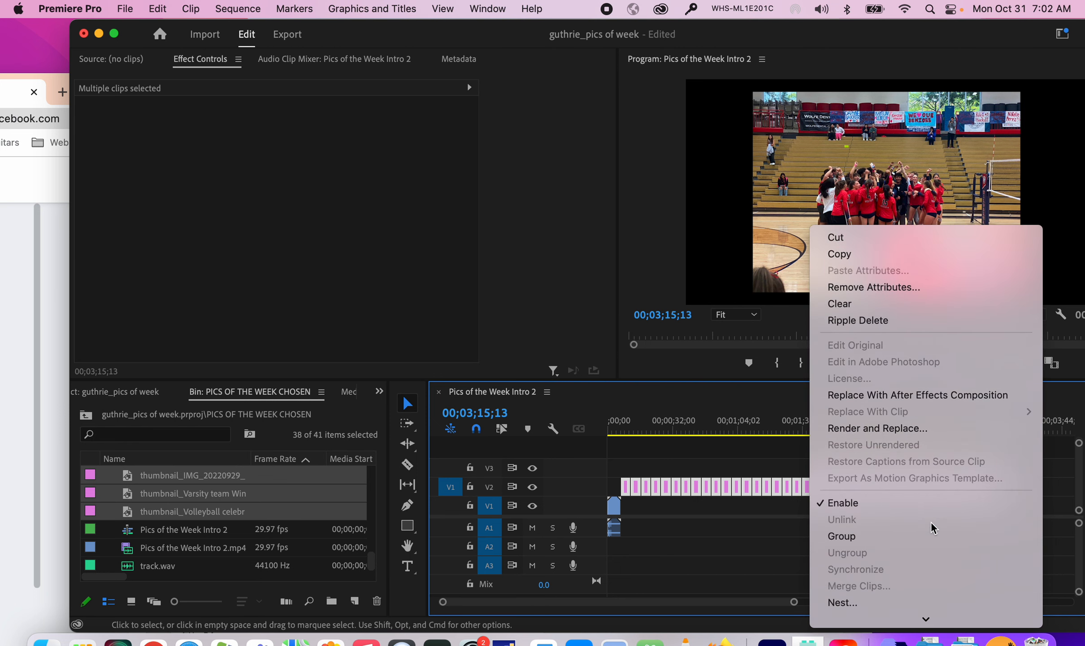
{"action": "scroll", "coordinate": [930, 525], "scroll_direction": "down", "scroll_amount": 2}
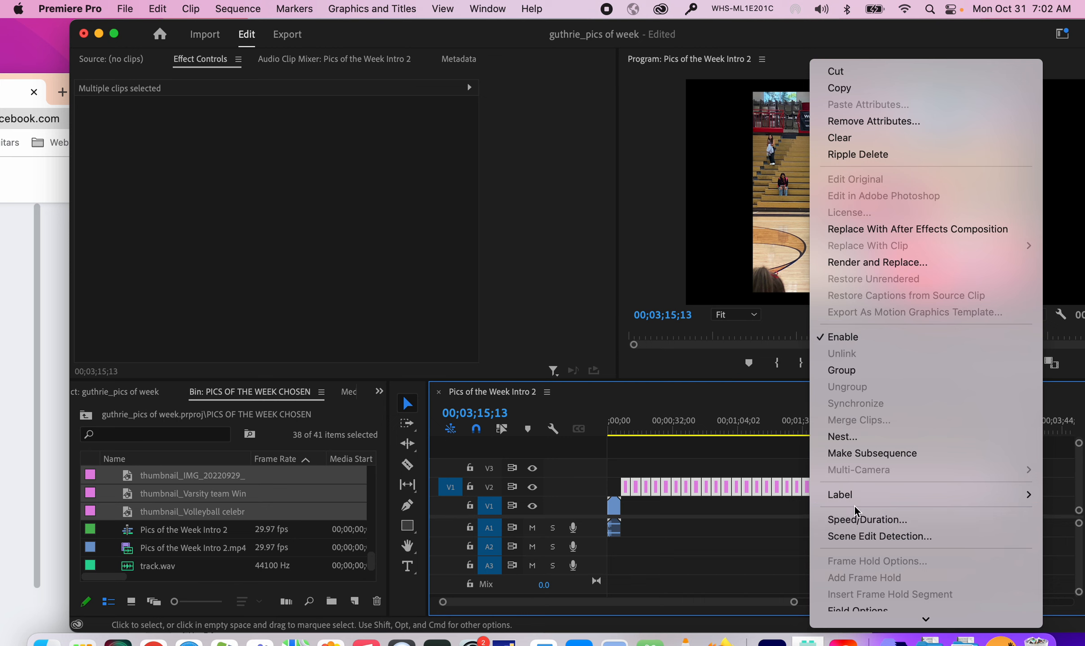
{"action": "left_click", "coordinate": [894, 515]}
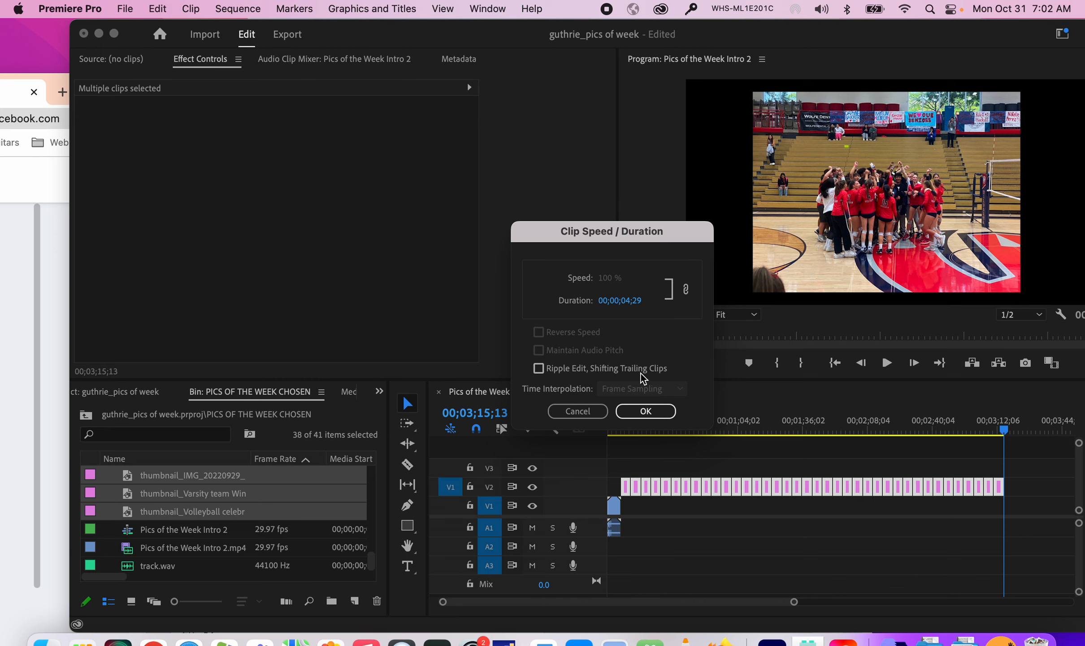
{"action": "left_click", "coordinate": [539, 368]}
{"action": "left_click_drag", "start_coordinate": [636, 309], "coordinate": [574, 304]}
{"action": "left_click", "coordinate": [638, 409]}
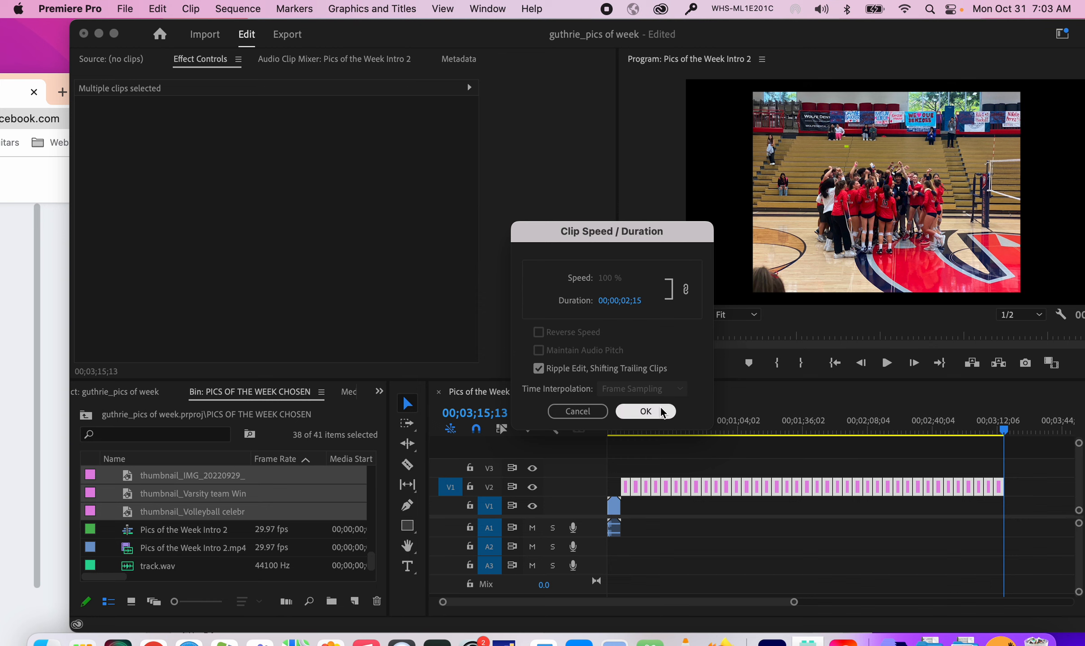
{"action": "left_click", "coordinate": [645, 411]}
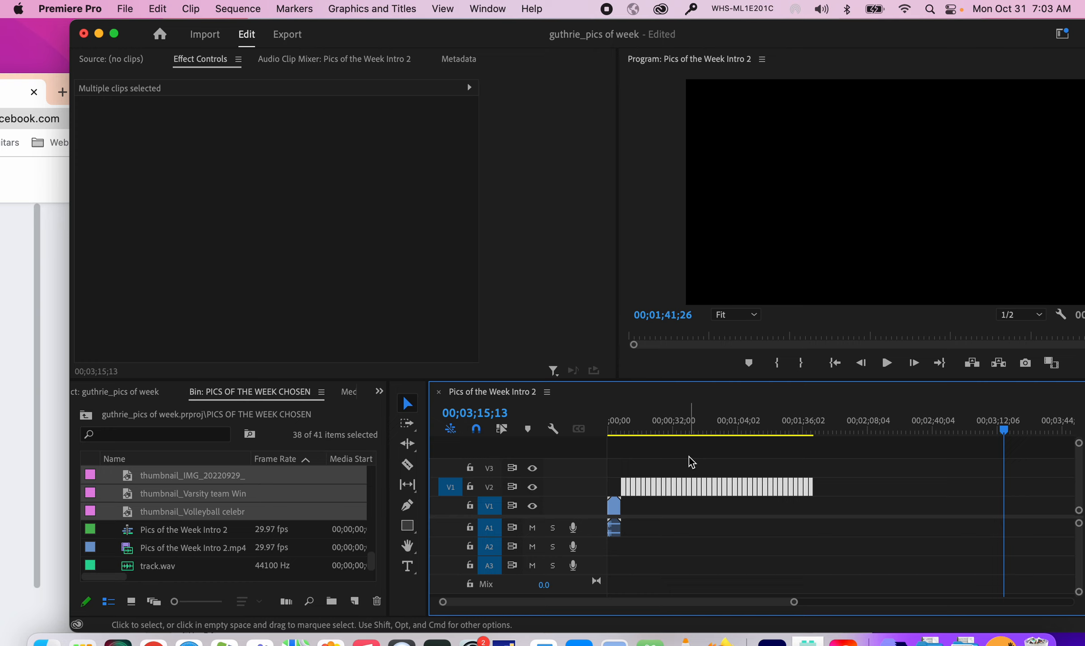
- Apply Scale to Frame Size to all the still images on track V2, using the image at 00;00;41;07 as the preview
{"action": "left_click_drag", "start_coordinate": [706, 441], "coordinate": [725, 402]}
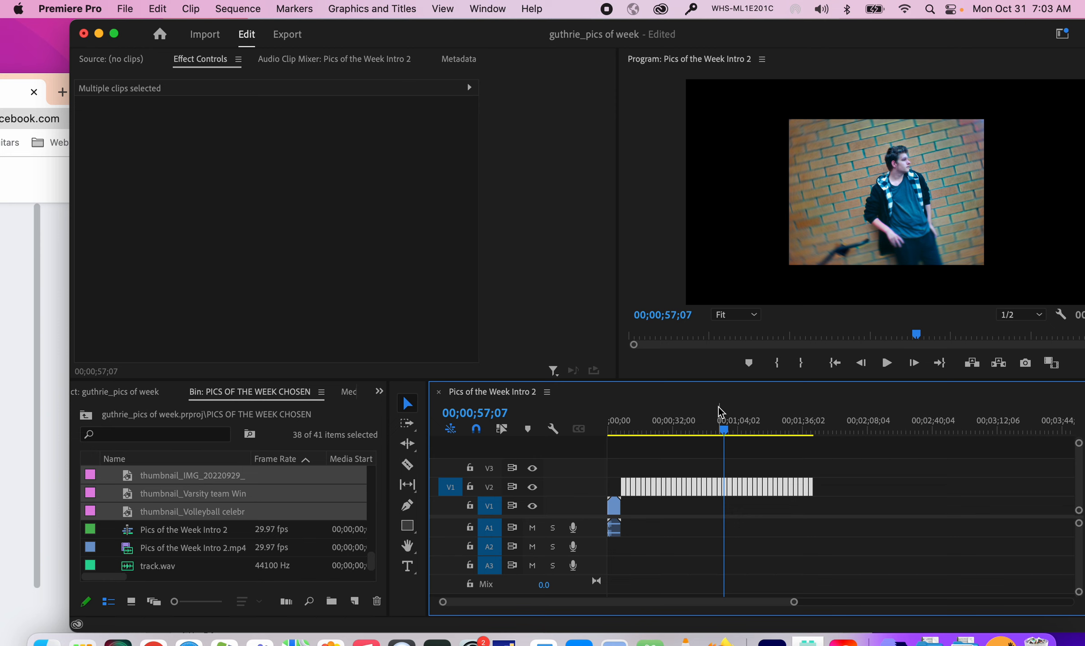
{"action": "left_click_drag", "start_coordinate": [717, 410], "coordinate": [694, 412]}
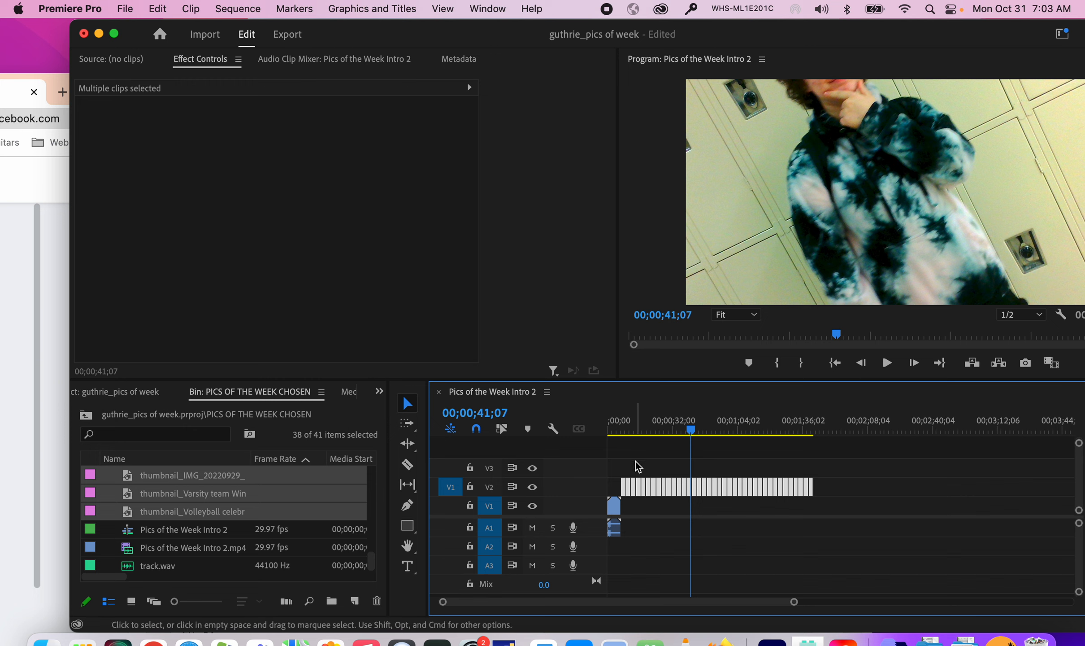
{"action": "left_click", "coordinate": [605, 473]}
{"action": "left_click_drag", "start_coordinate": [614, 460], "coordinate": [831, 479]}
{"action": "right_click", "coordinate": [693, 485]}
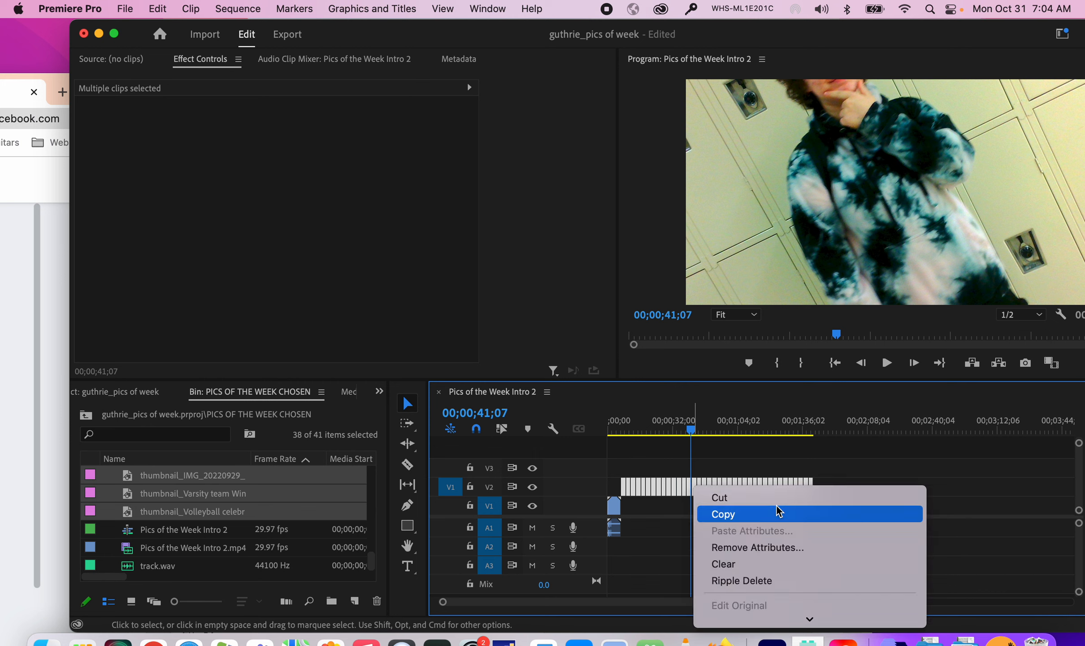
{"action": "scroll", "coordinate": [807, 530], "scroll_direction": "down", "scroll_amount": 3}
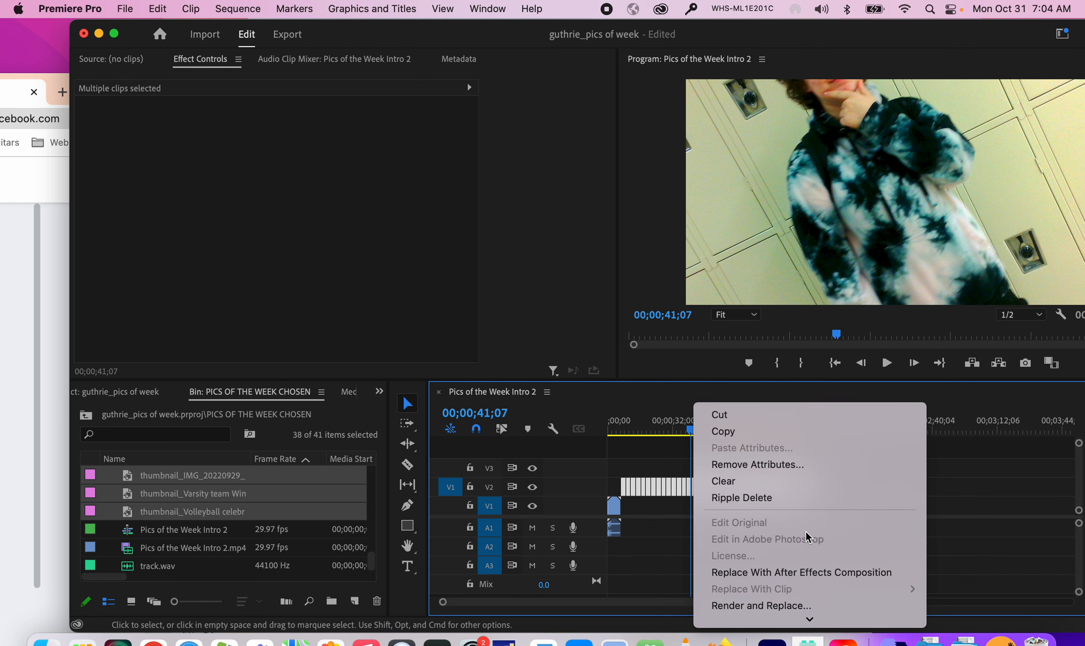
{"action": "scroll", "coordinate": [805, 530], "scroll_direction": "down", "scroll_amount": 5}
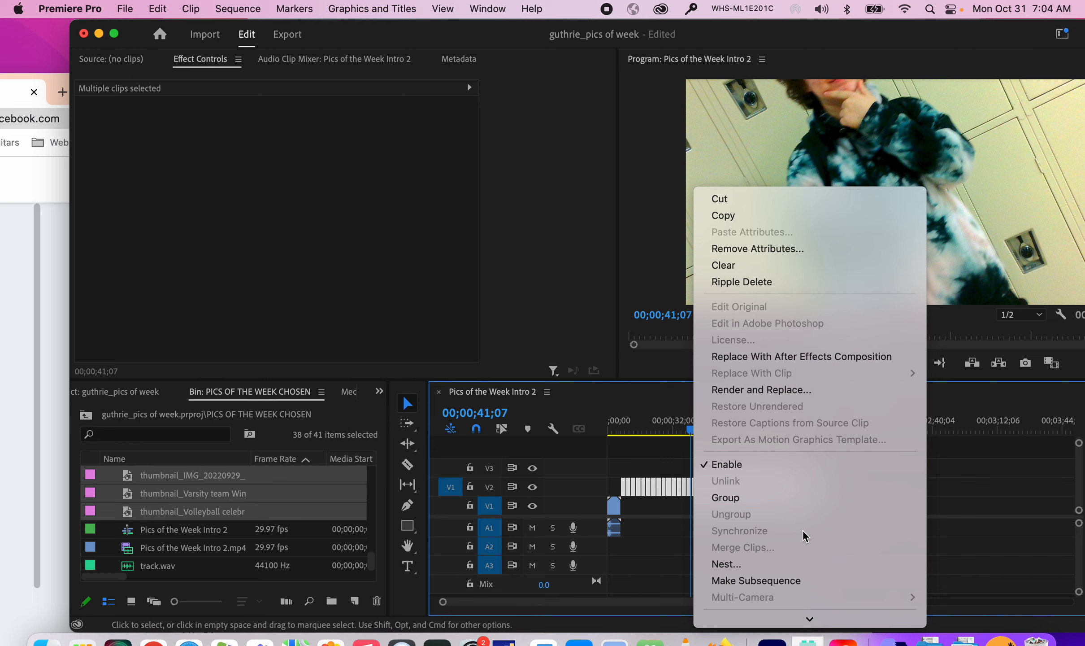
{"action": "scroll", "coordinate": [803, 530], "scroll_direction": "down", "scroll_amount": 5}
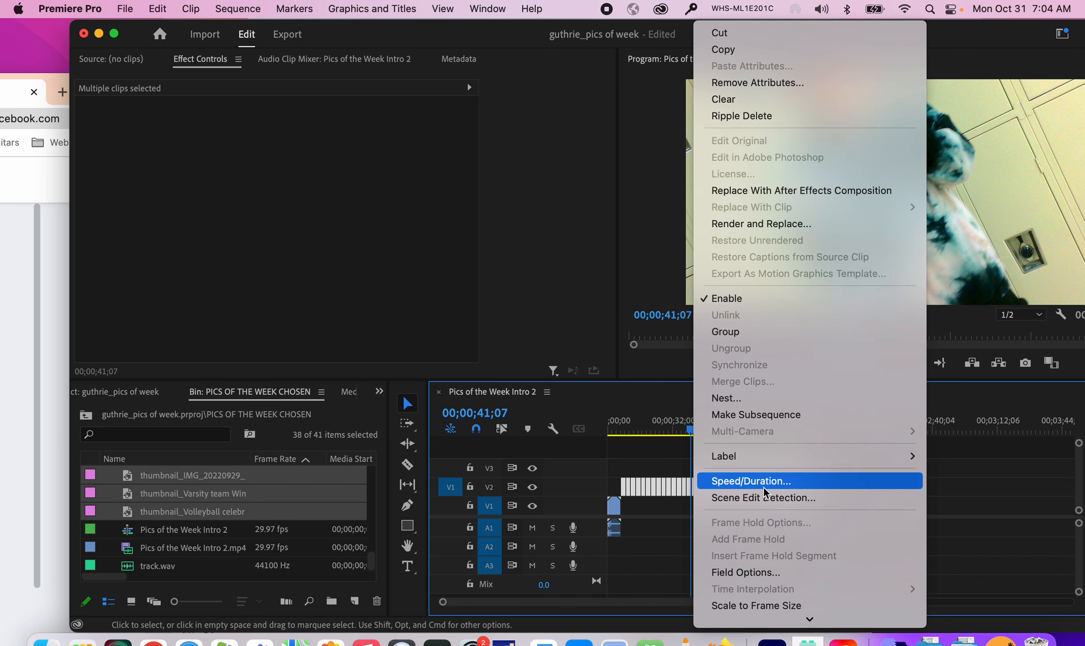
{"action": "scroll", "coordinate": [802, 518], "scroll_direction": "down", "scroll_amount": 5}
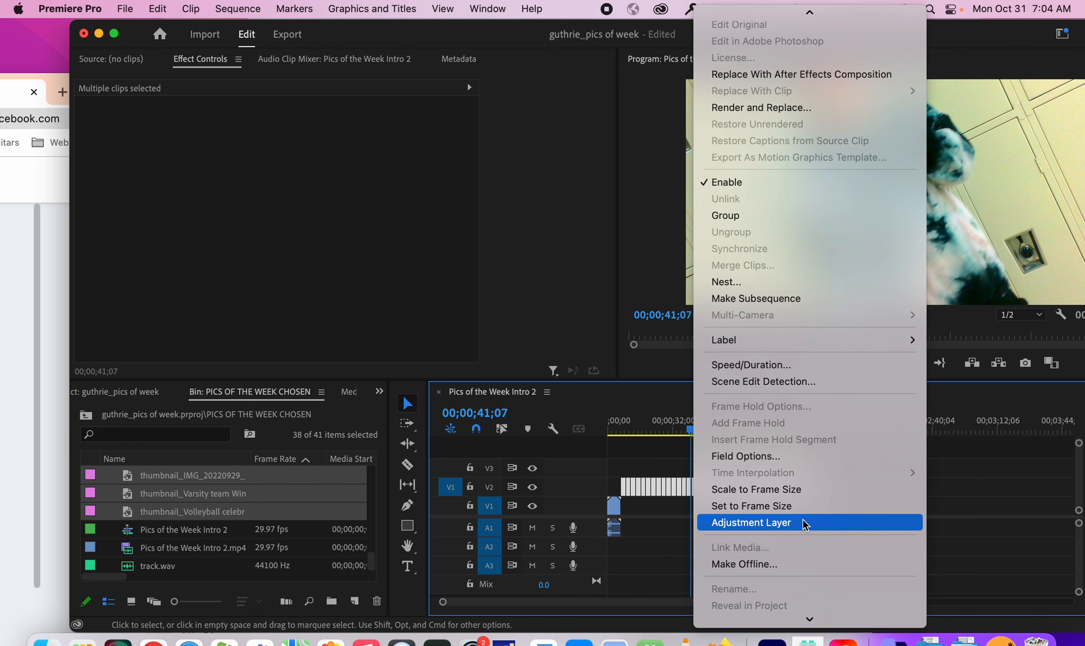
{"action": "left_click", "coordinate": [833, 493]}
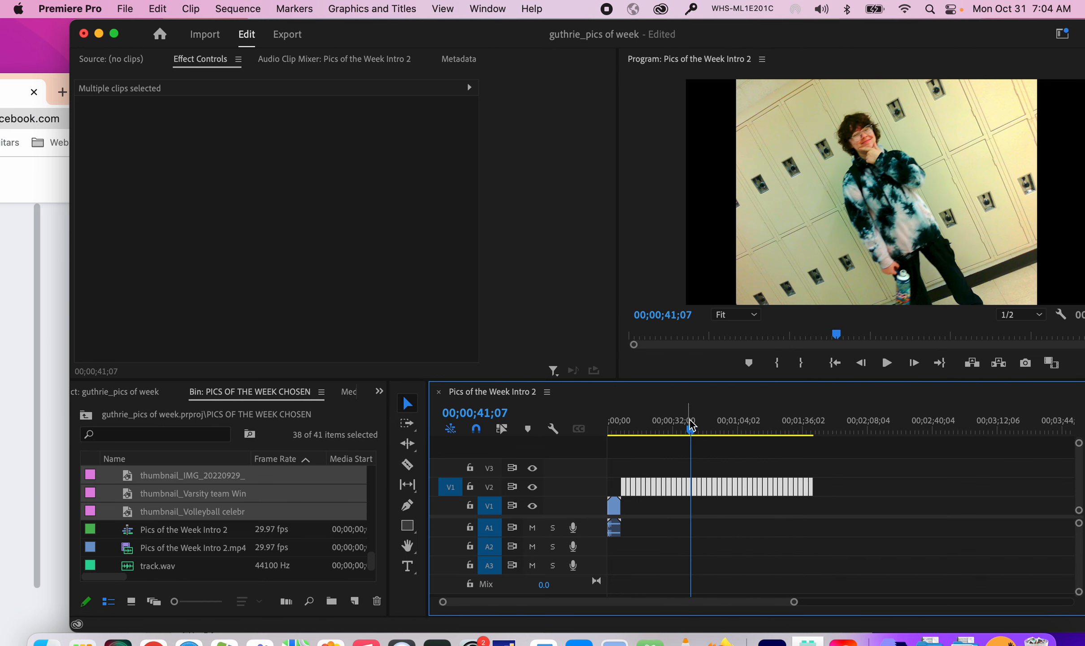
- Reframe the last image, the volleyball team photo at 00;01;40;12, with scale 198 and vertical position 418
{"action": "left_click_drag", "start_coordinate": [691, 429], "coordinate": [814, 403]}
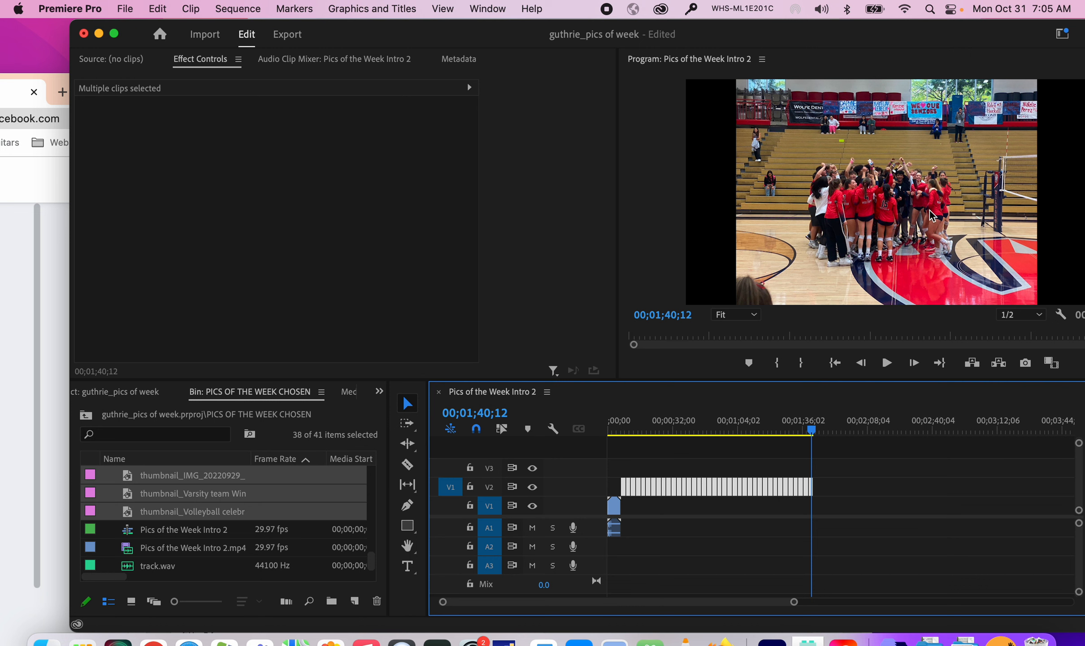
{"action": "left_click", "coordinate": [838, 476]}
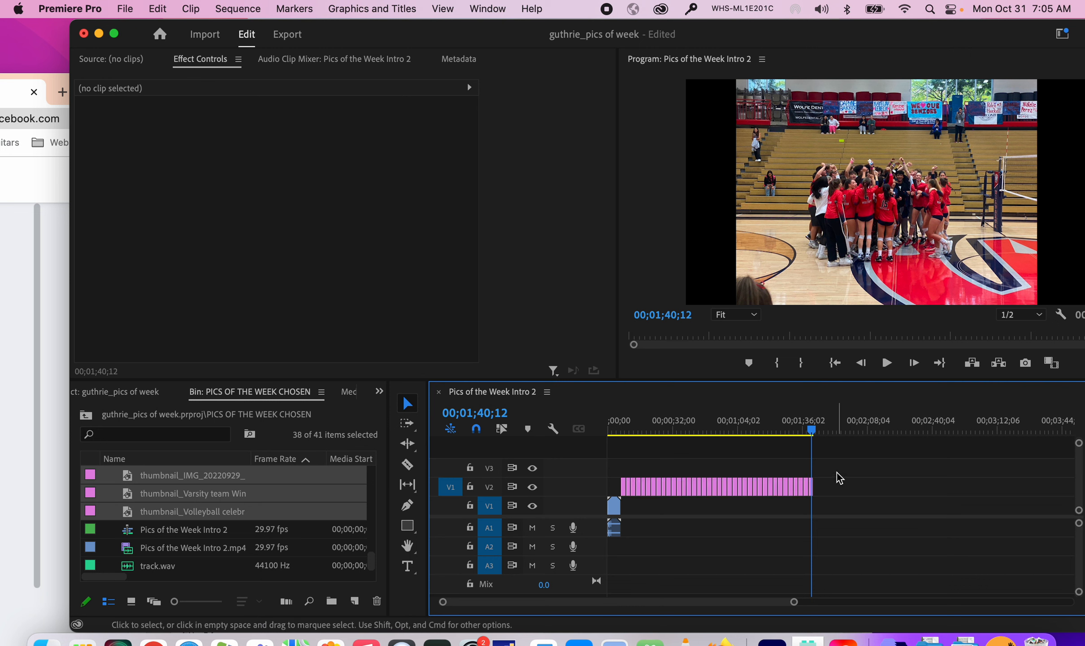
{"action": "left_click", "coordinate": [810, 490]}
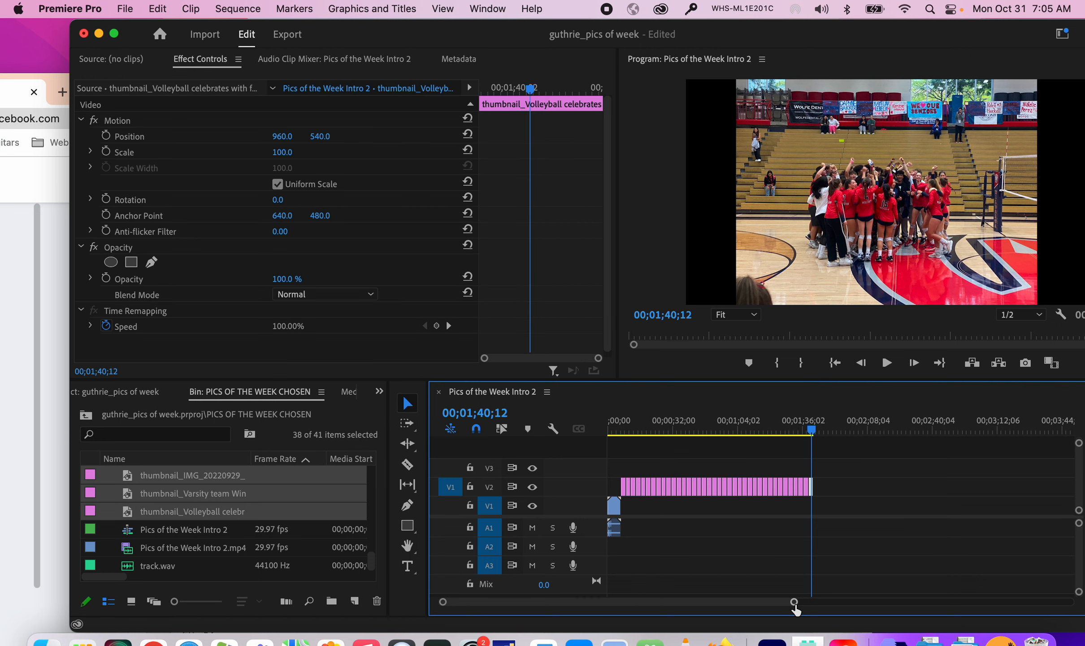
{"action": "left_click_drag", "start_coordinate": [792, 602], "coordinate": [678, 602]}
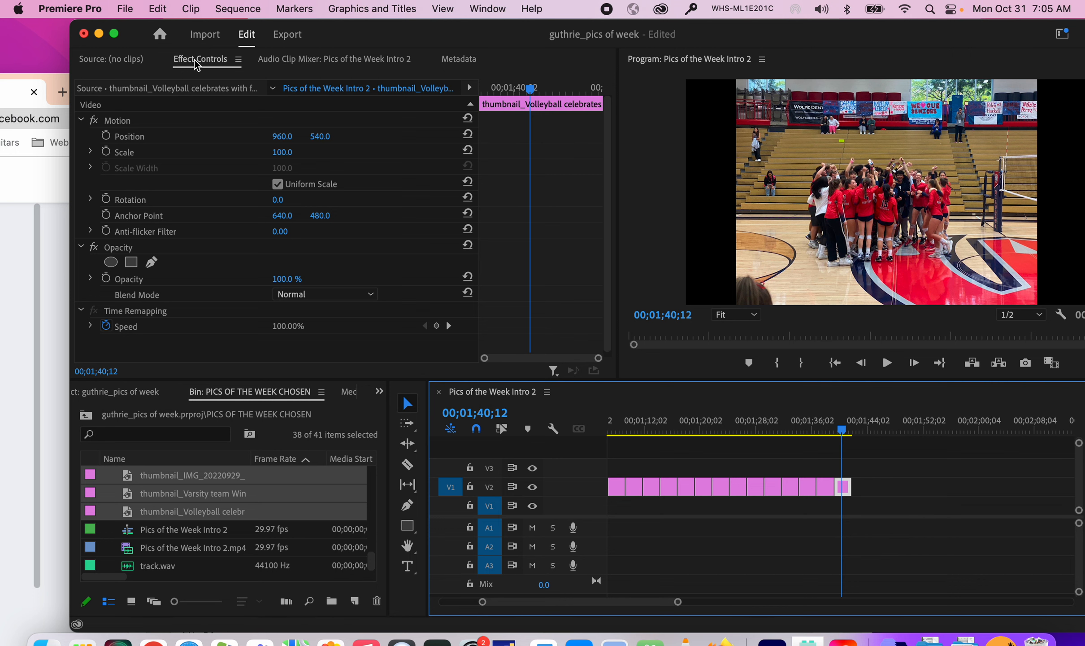
{"action": "left_click", "coordinate": [115, 63]}
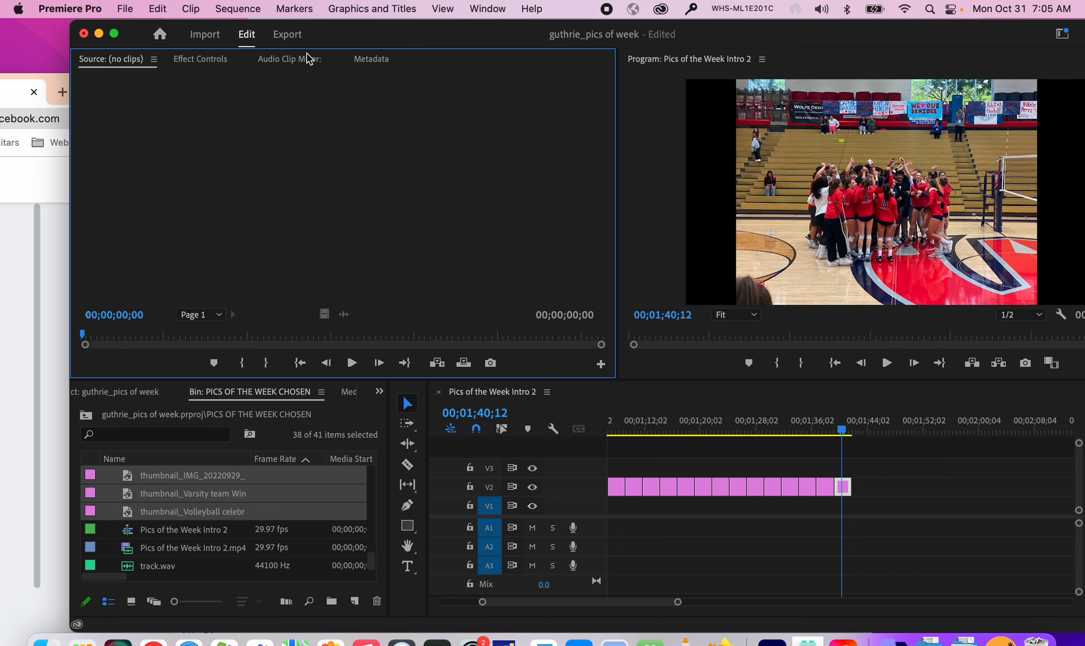
{"action": "left_click", "coordinate": [200, 67]}
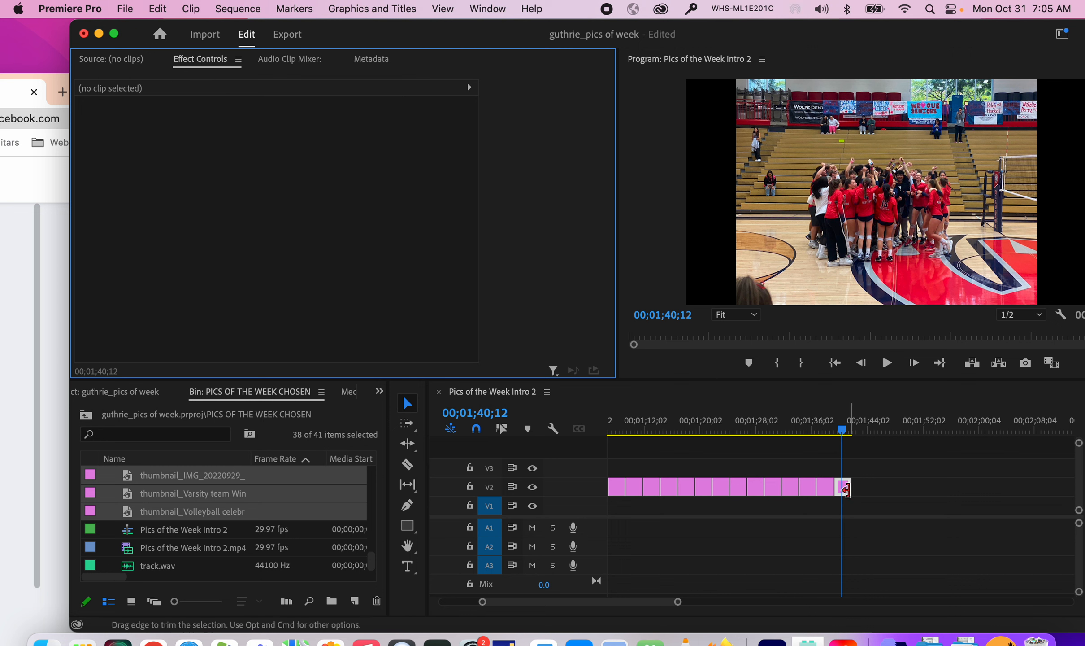
{"action": "left_click", "coordinate": [843, 489]}
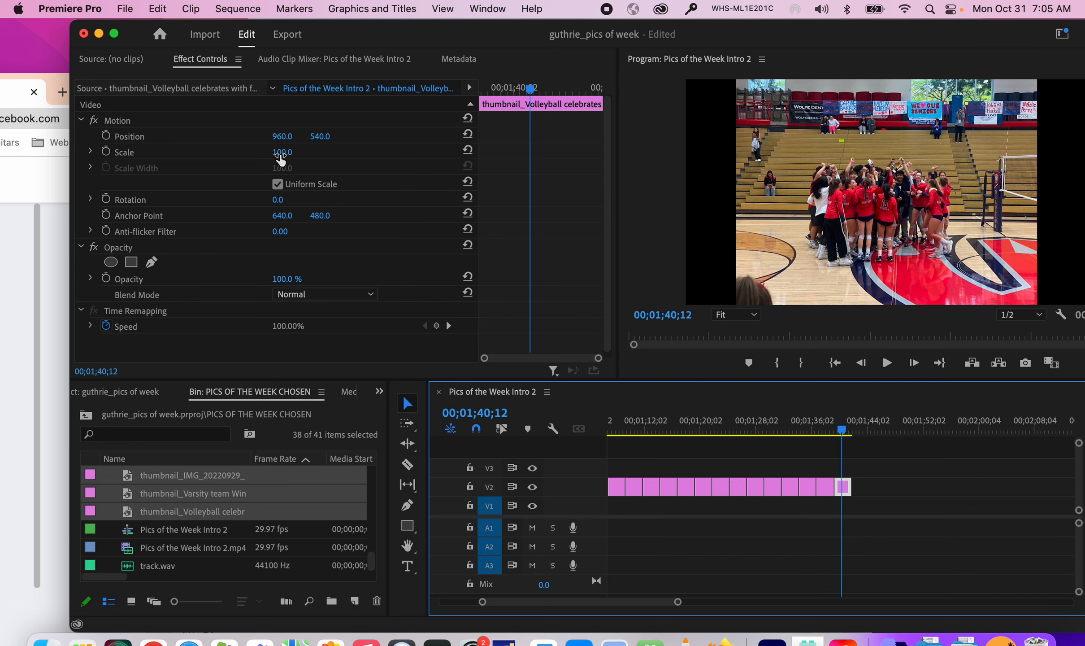
{"action": "left_click_drag", "start_coordinate": [280, 157], "coordinate": [323, 157]}
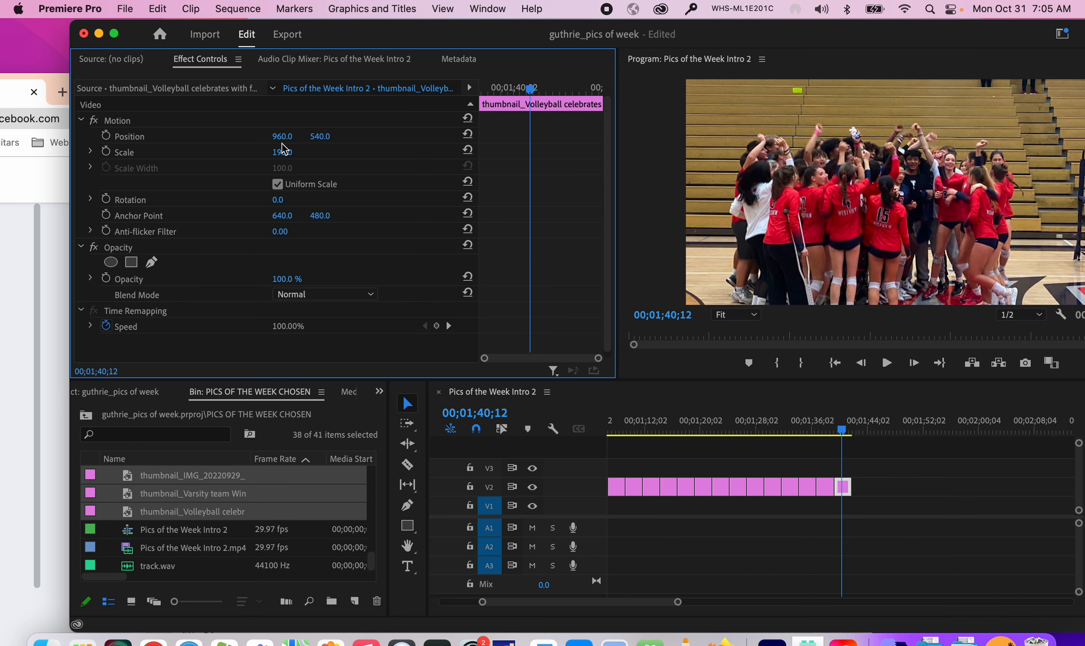
{"action": "mouse_move", "coordinate": [316, 136]}
{"action": "left_mouse_down"}
{"action": "mouse_move", "coordinate": [269, 136]}
{"action": "mouse_move", "coordinate": [327, 137]}
{"action": "left_mouse_up"}
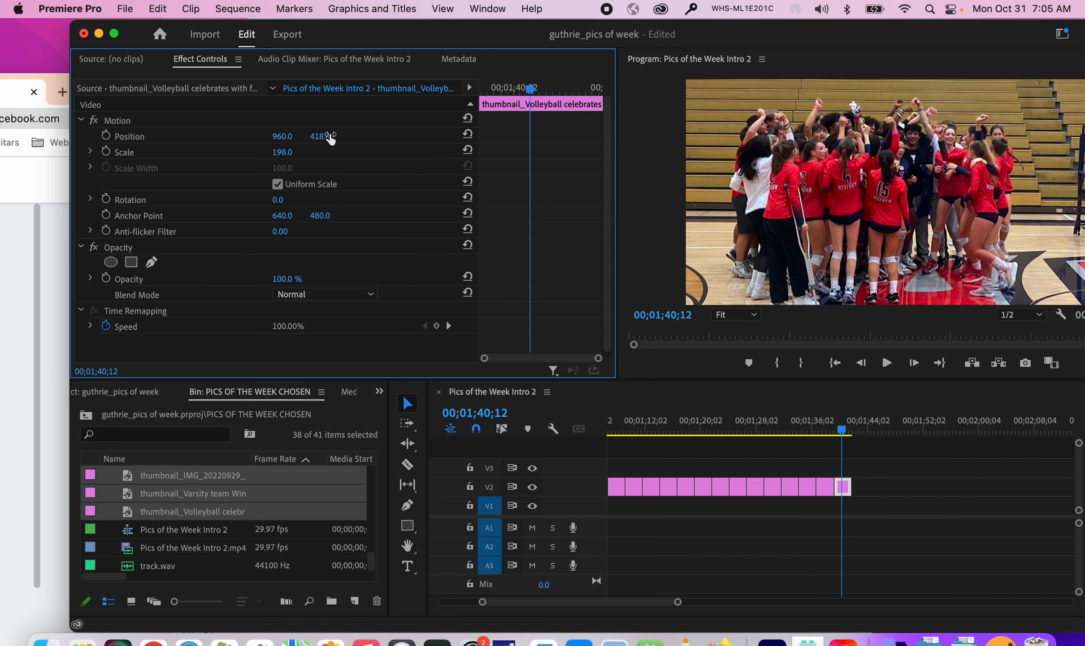
- Reframe the portrait photo of three runners at 00;00;34;26 with scale 249 and position 993, 517
{"action": "left_click_drag", "start_coordinate": [678, 601], "coordinate": [799, 602]}
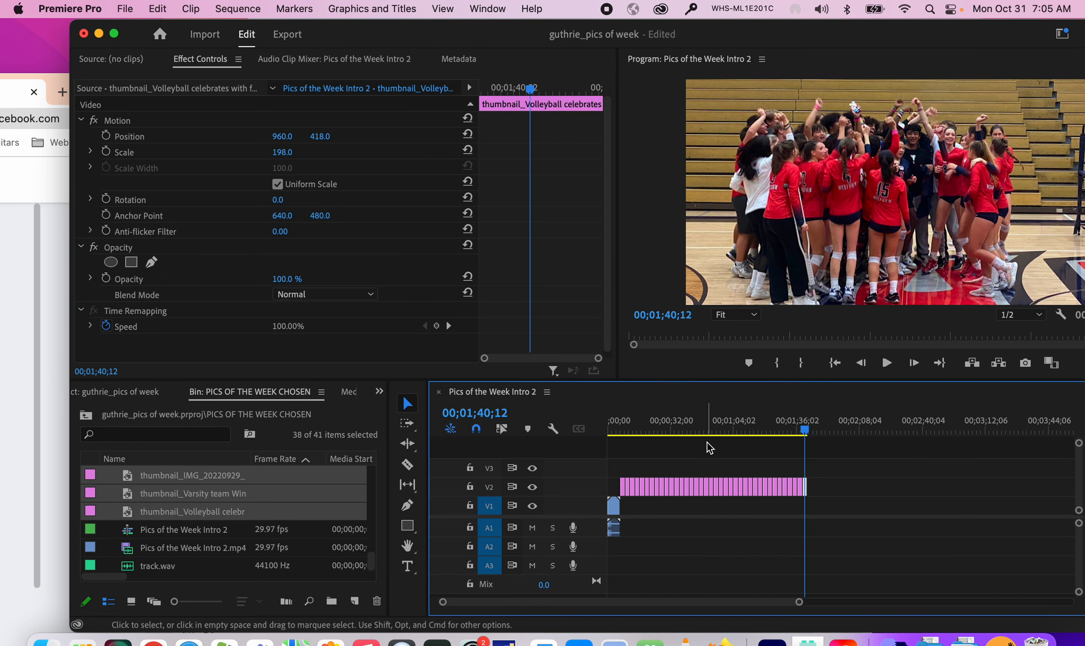
{"action": "left_click_drag", "start_coordinate": [708, 431], "coordinate": [678, 431]}
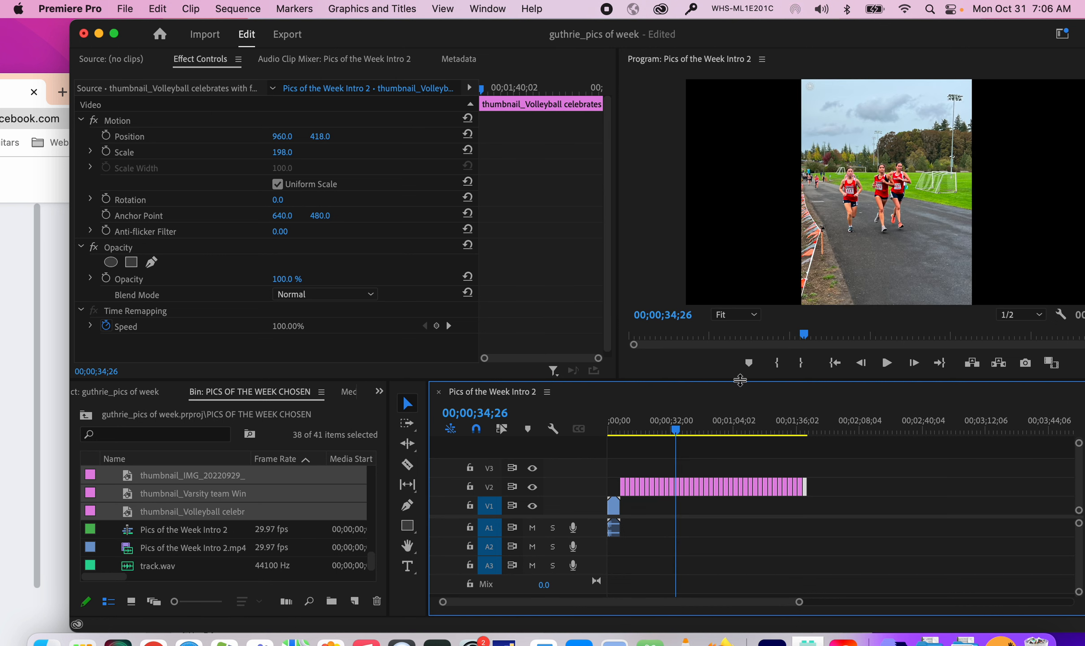
{"action": "left_click_drag", "start_coordinate": [799, 602], "coordinate": [634, 602]}
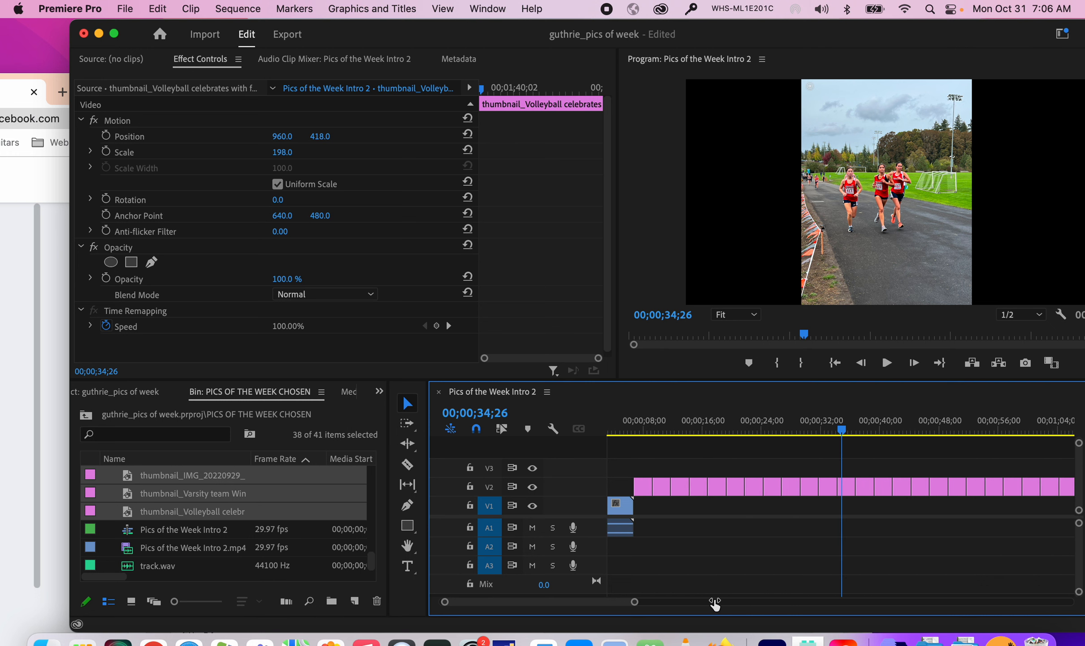
{"action": "left_click", "coordinate": [847, 489]}
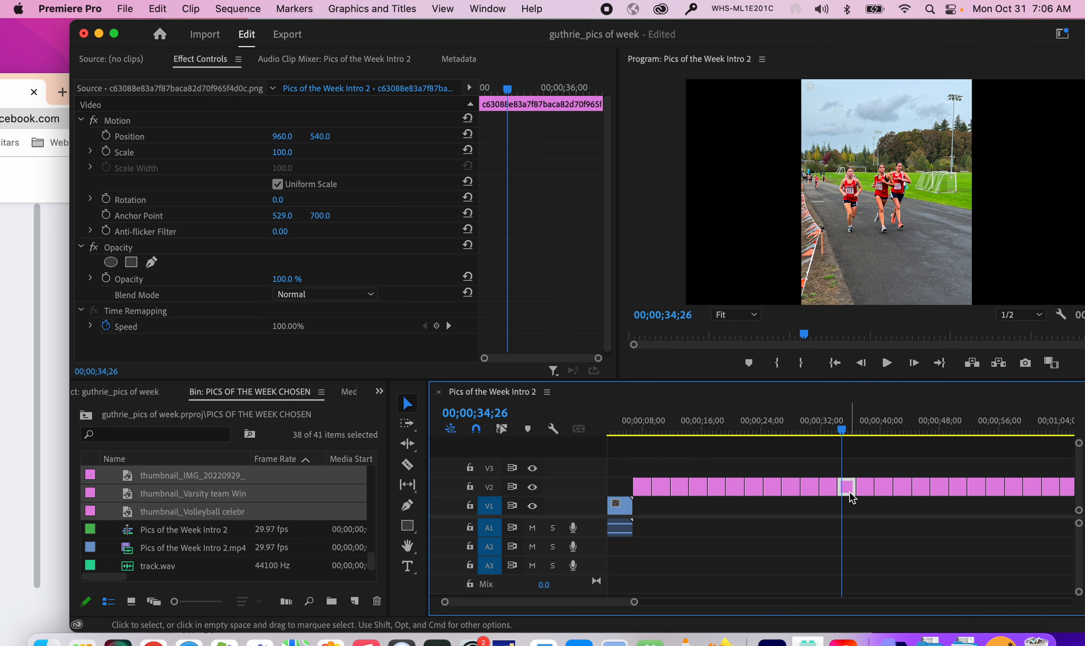
{"action": "left_click_drag", "start_coordinate": [278, 153], "coordinate": [307, 133]}
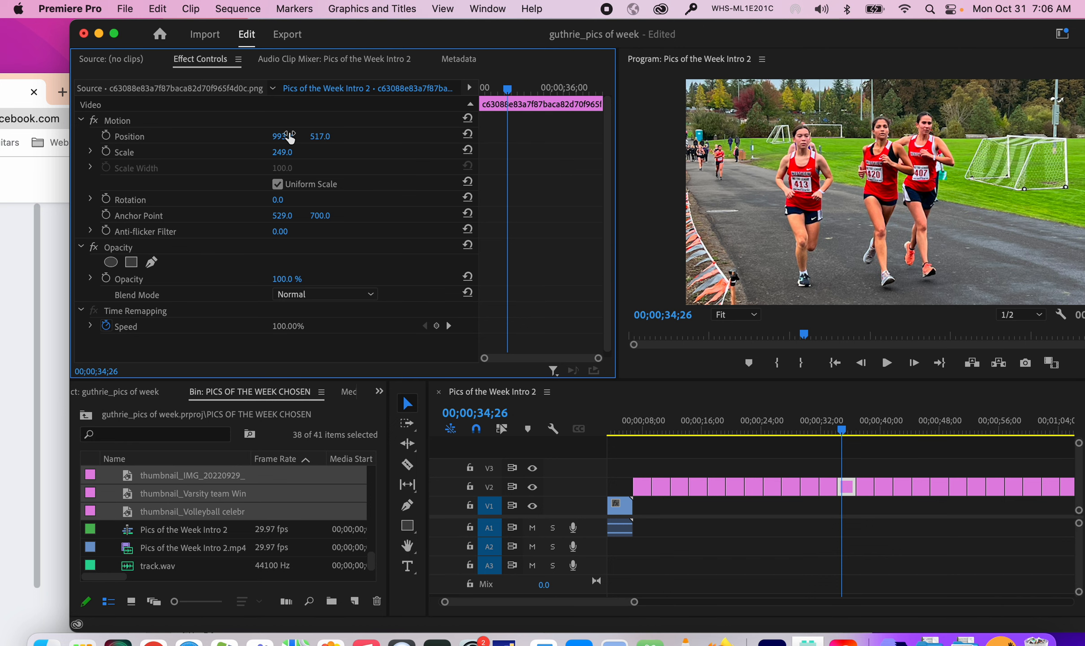
- Reframe the portrait photo of the boys' cross-country runners at 00;00;28;06 with scale 157 and position 906, 556
{"action": "mouse_move", "coordinate": [789, 416]}
{"action": "left_mouse_down"}
{"action": "mouse_move", "coordinate": [765, 416]}
{"action": "mouse_move", "coordinate": [793, 415]}
{"action": "left_mouse_up"}
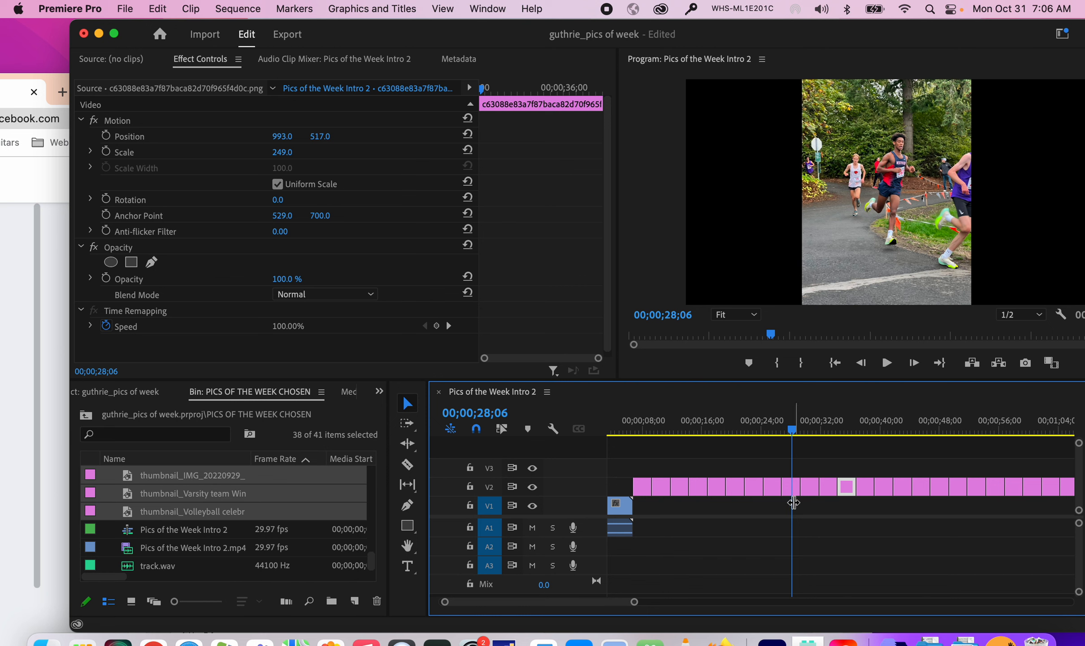
{"action": "left_click", "coordinate": [792, 488]}
{"action": "left_click_drag", "start_coordinate": [299, 157], "coordinate": [323, 157]}
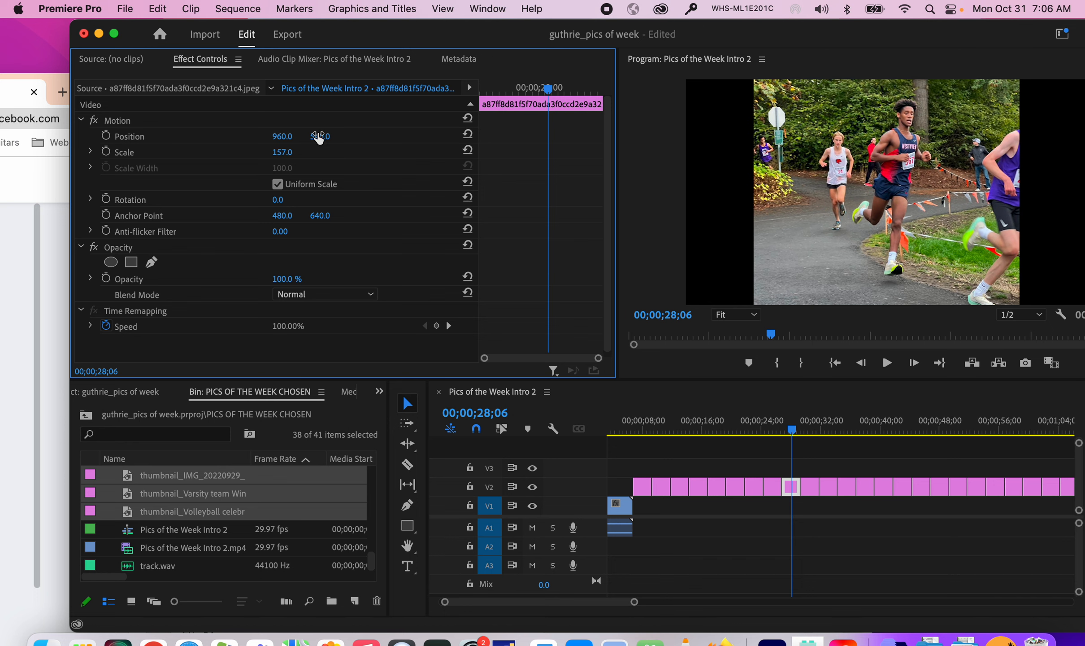
{"action": "left_click_drag", "start_coordinate": [313, 139], "coordinate": [225, 138]}
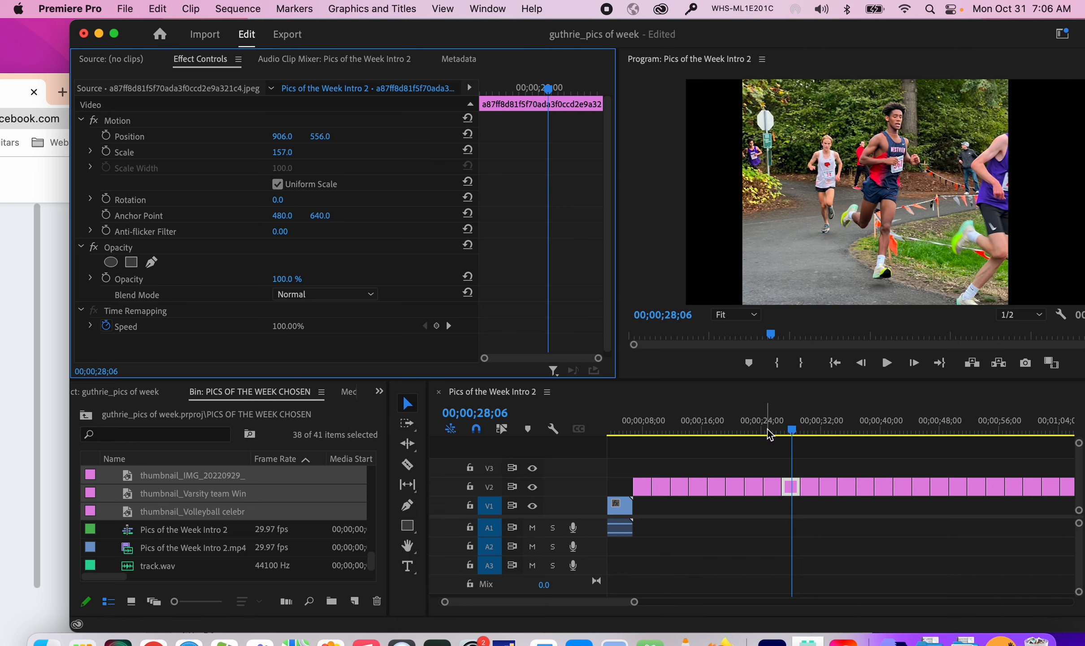
- Reframe the race start photo at 00;00;14;24 with scale 188 and vertical position 539, and save the project
{"action": "left_click", "coordinate": [751, 432]}
{"action": "left_click_drag", "start_coordinate": [749, 433], "coordinate": [695, 434]}
{"action": "left_click", "coordinate": [697, 487]}
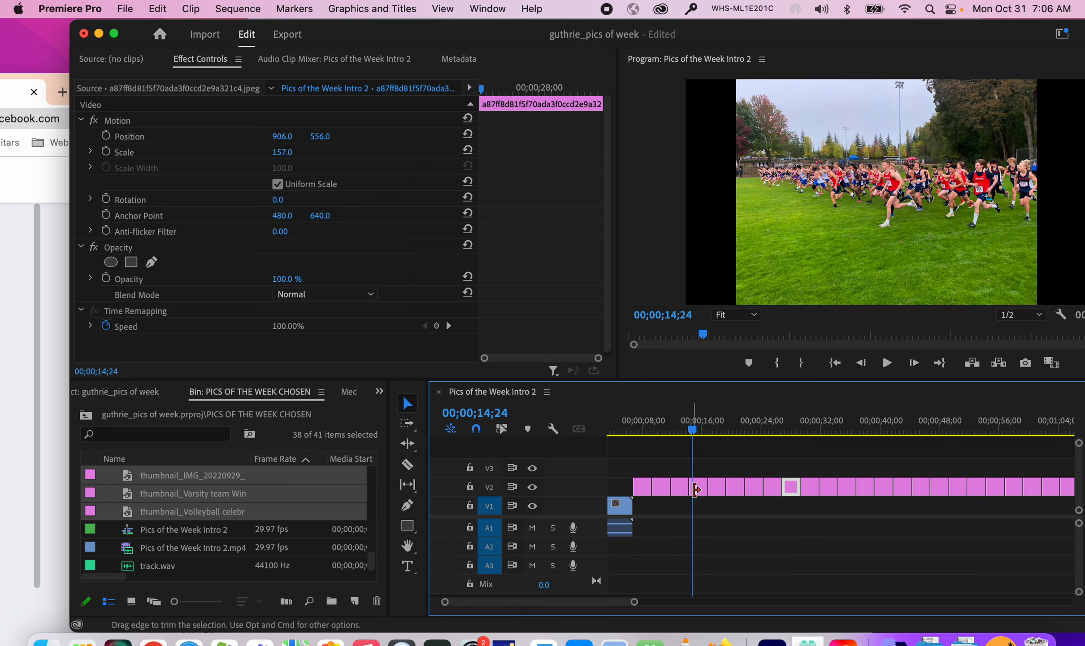
{"action": "left_click_drag", "start_coordinate": [283, 152], "coordinate": [328, 137]}
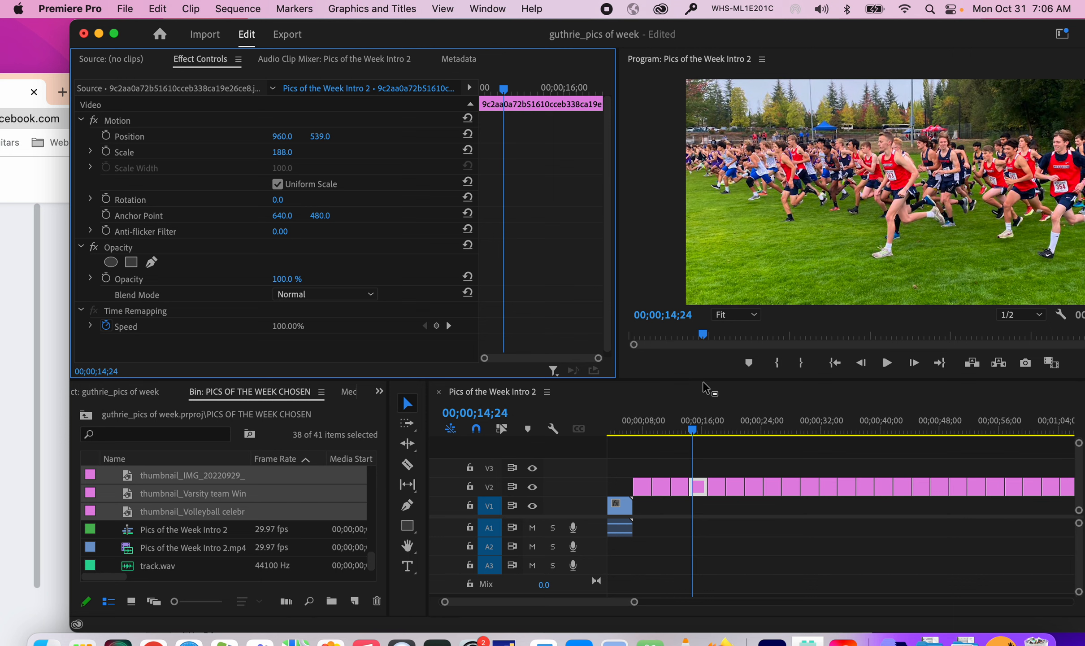
{"action": "key", "text": "super+s"}
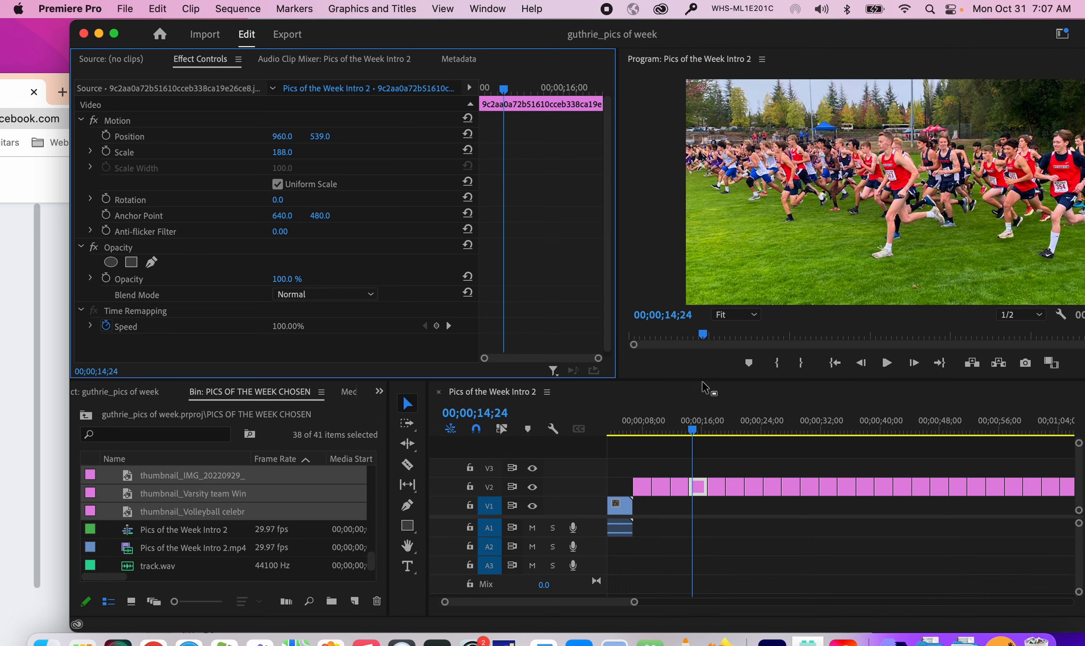
- Scrub back through the stills to the end of the intro clip at 00;00;05;27
{"action": "left_click_drag", "start_coordinate": [634, 601], "coordinate": [816, 602]}
{"action": "left_click_drag", "start_coordinate": [786, 431], "coordinate": [683, 429]}
{"action": "left_click", "coordinate": [673, 459]}
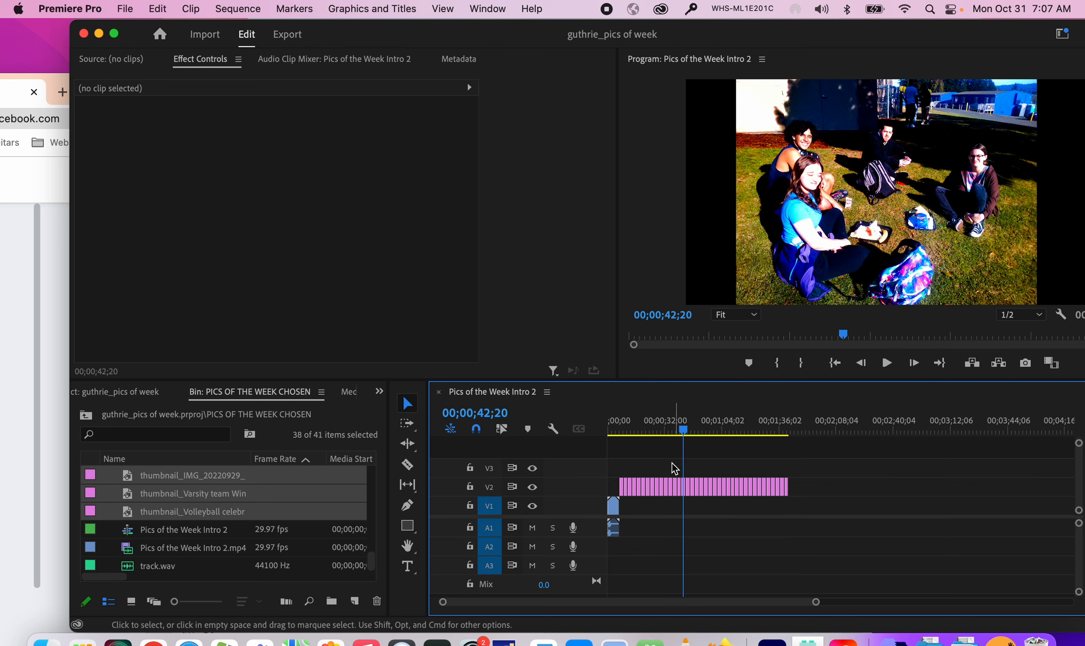
{"action": "left_click_drag", "start_coordinate": [700, 419], "coordinate": [620, 424]}
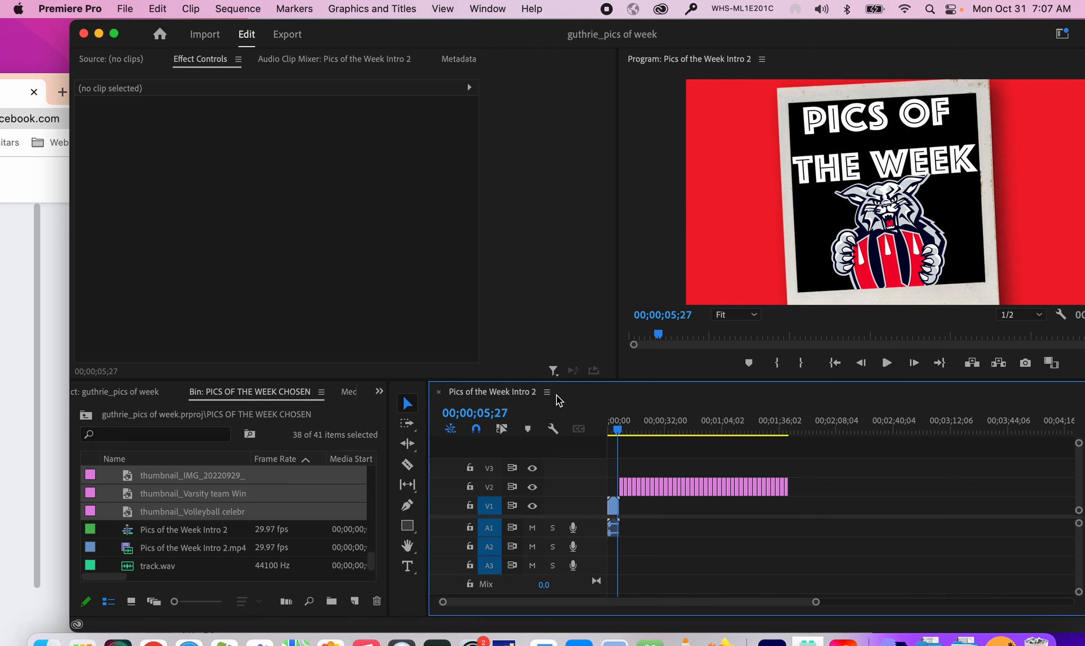
- Check the sequence settings, including the frame size, timebase and available editing modes, without changing them
{"action": "left_click", "coordinate": [237, 9]}
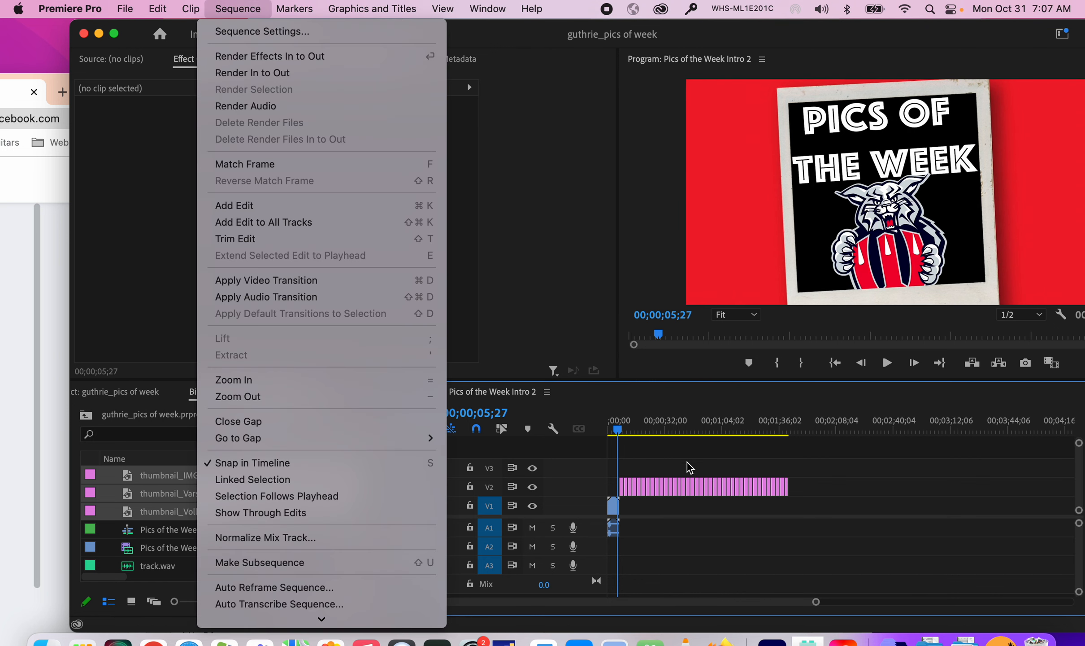
{"action": "left_click", "coordinate": [675, 462]}
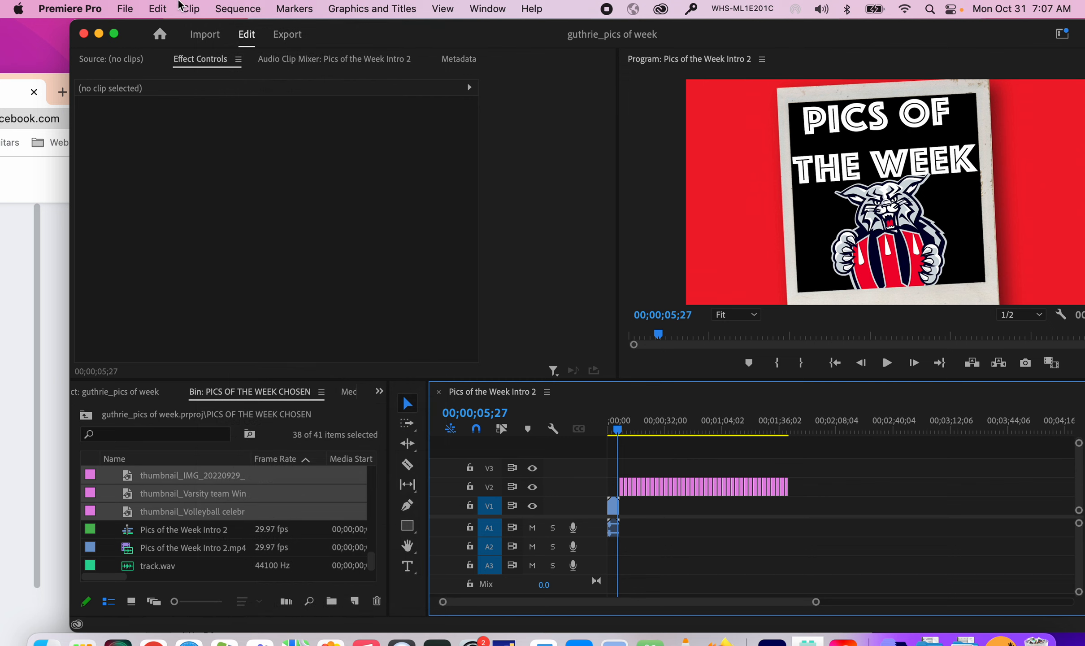
{"action": "left_click", "coordinate": [252, 10]}
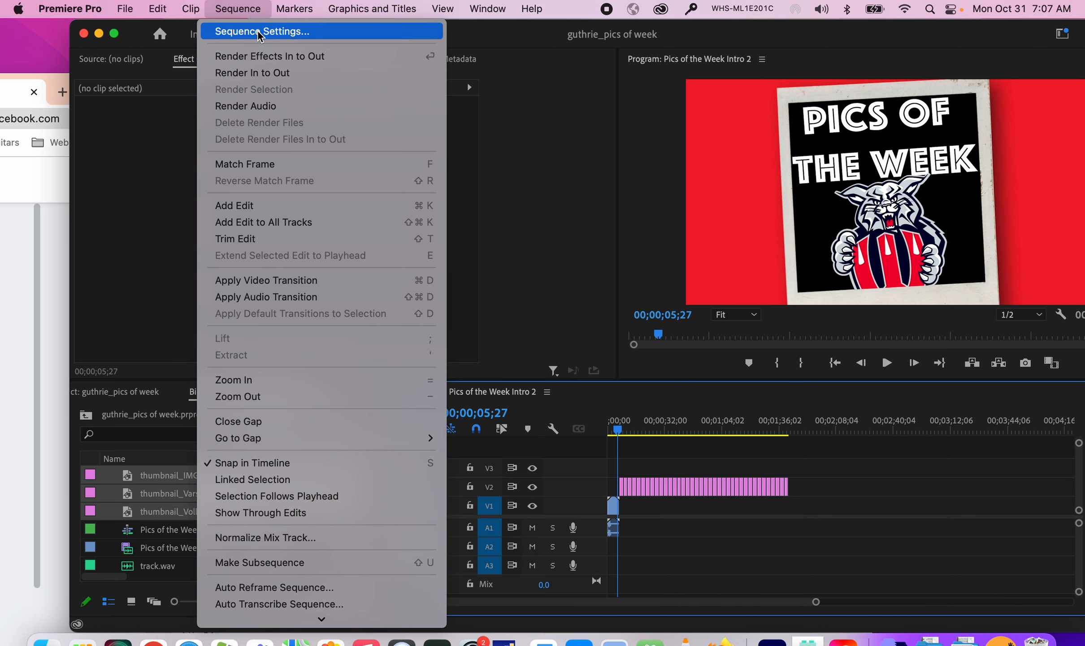
{"action": "left_click", "coordinate": [260, 32]}
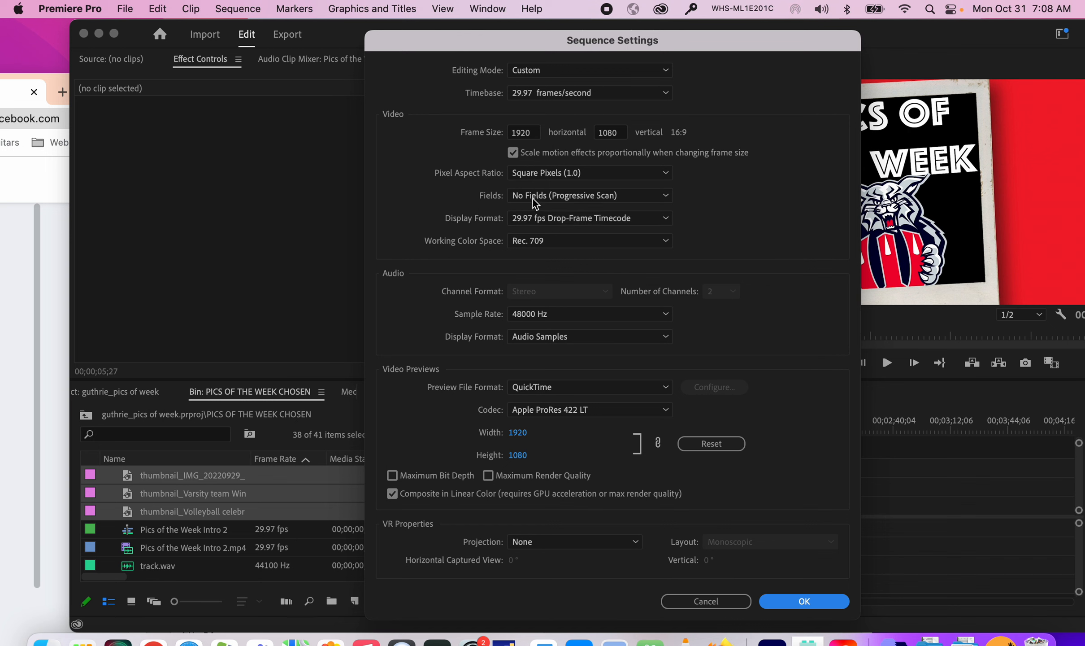
{"action": "left_click", "coordinate": [665, 72]}
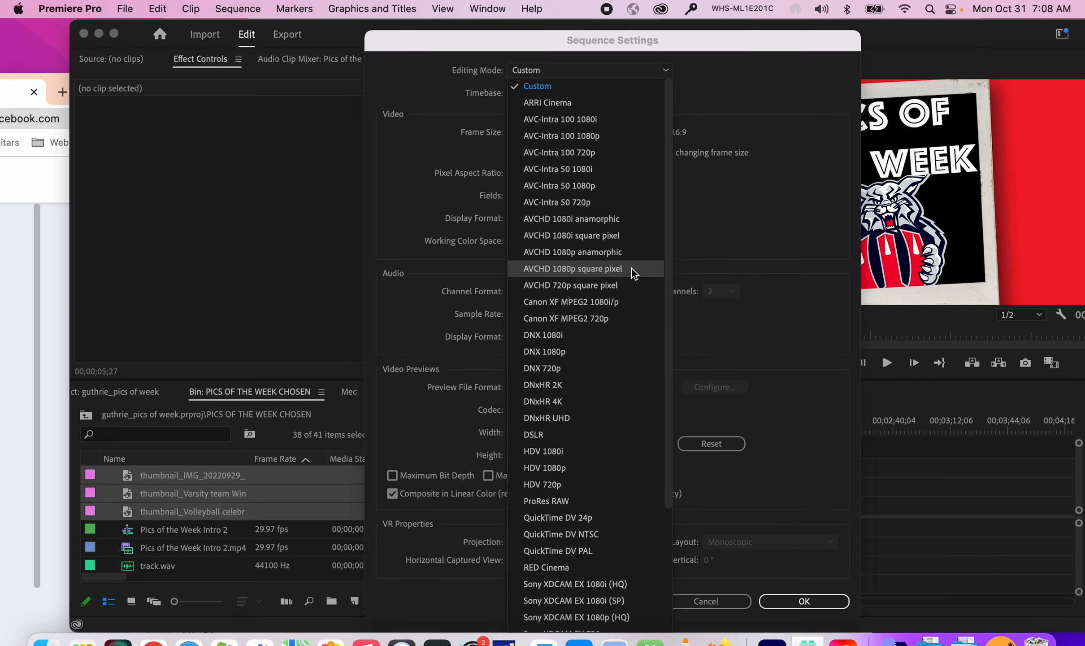
{"action": "left_click", "coordinate": [746, 283]}
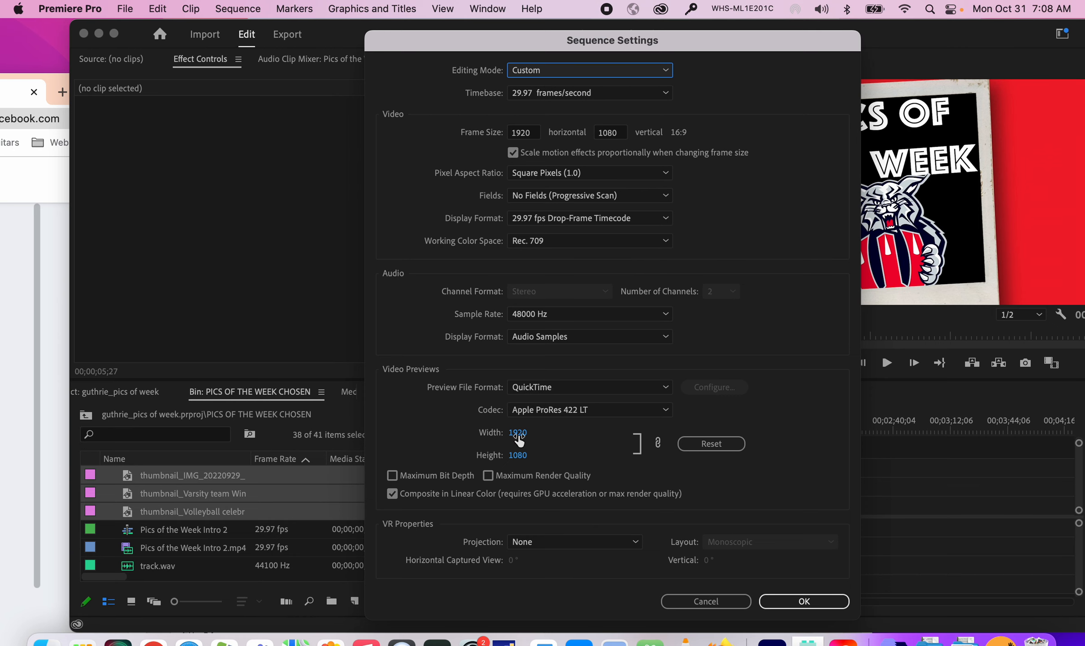
{"action": "left_click", "coordinate": [803, 600]}
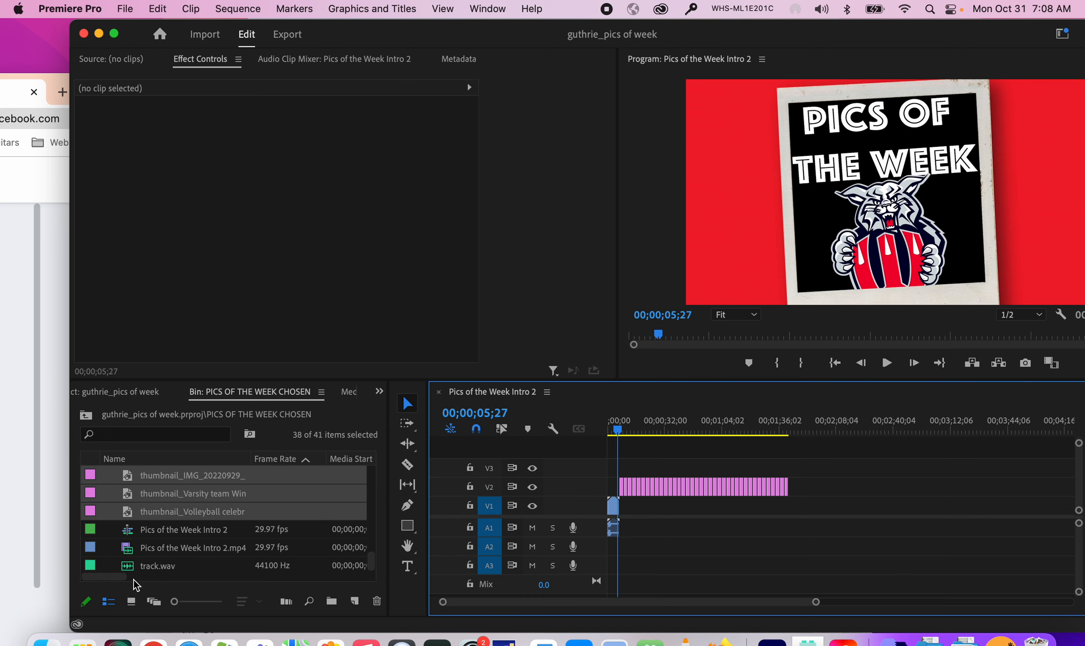
- Find track.wav in the PICS OF THE WEEK CHOSEN bin and place it on track A2 at the sequence start
{"action": "left_click", "coordinate": [153, 601]}
{"action": "scroll", "coordinate": [205, 544], "scroll_direction": "down", "scroll_amount": 10}
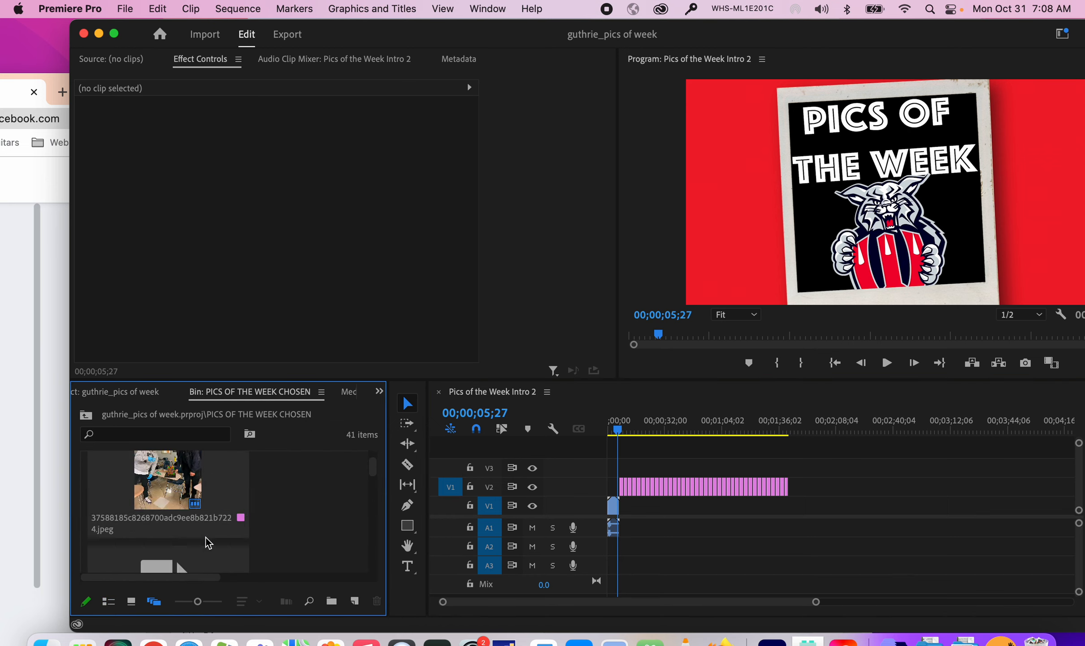
{"action": "scroll", "coordinate": [206, 542], "scroll_direction": "down", "scroll_amount": 10}
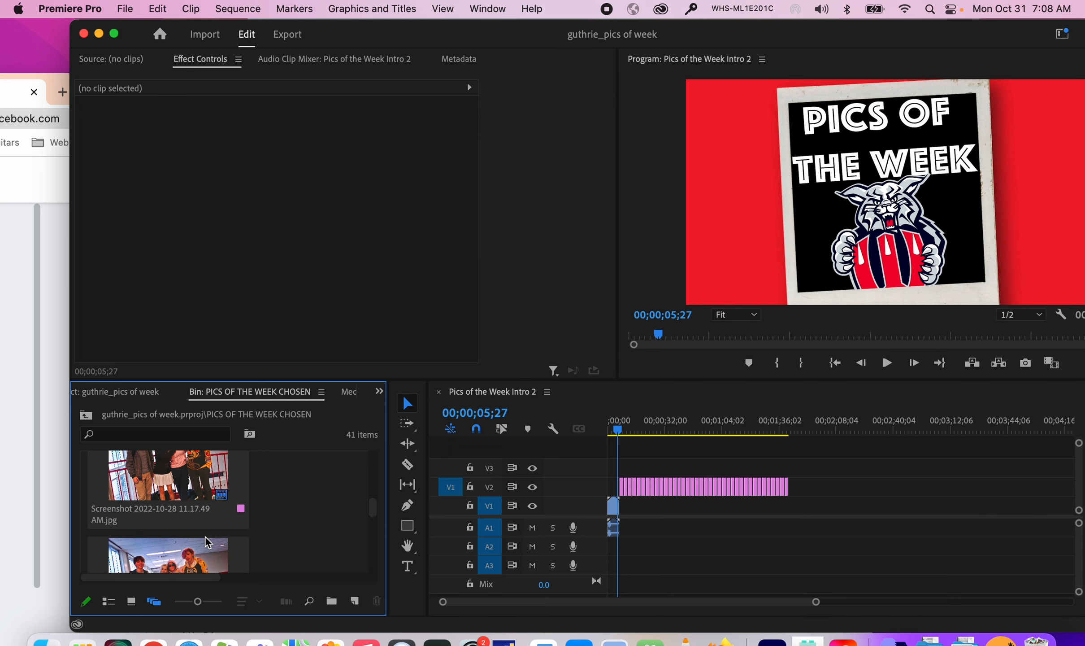
{"action": "scroll", "coordinate": [207, 542], "scroll_direction": "down", "scroll_amount": 10}
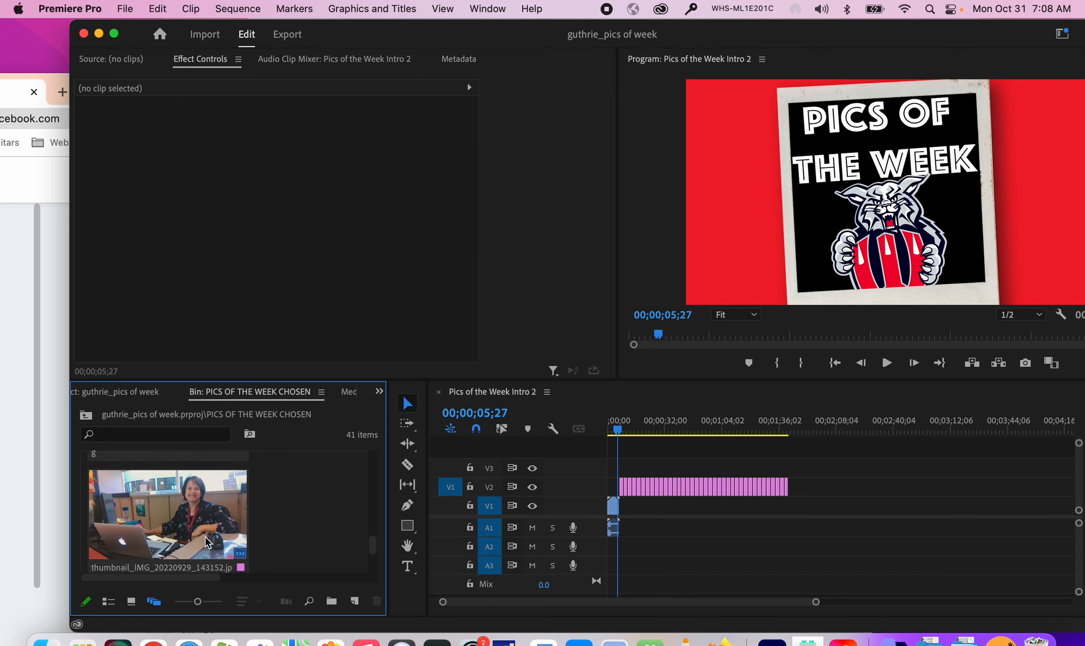
{"action": "left_click", "coordinate": [205, 508]}
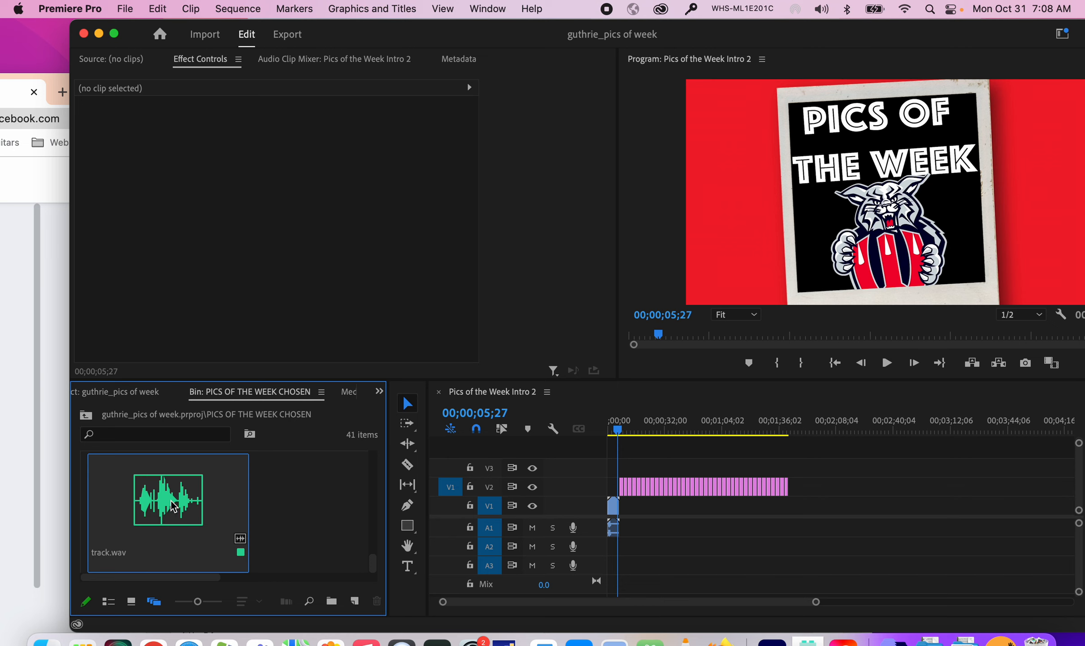
{"action": "left_click_drag", "start_coordinate": [169, 500], "coordinate": [611, 558]}
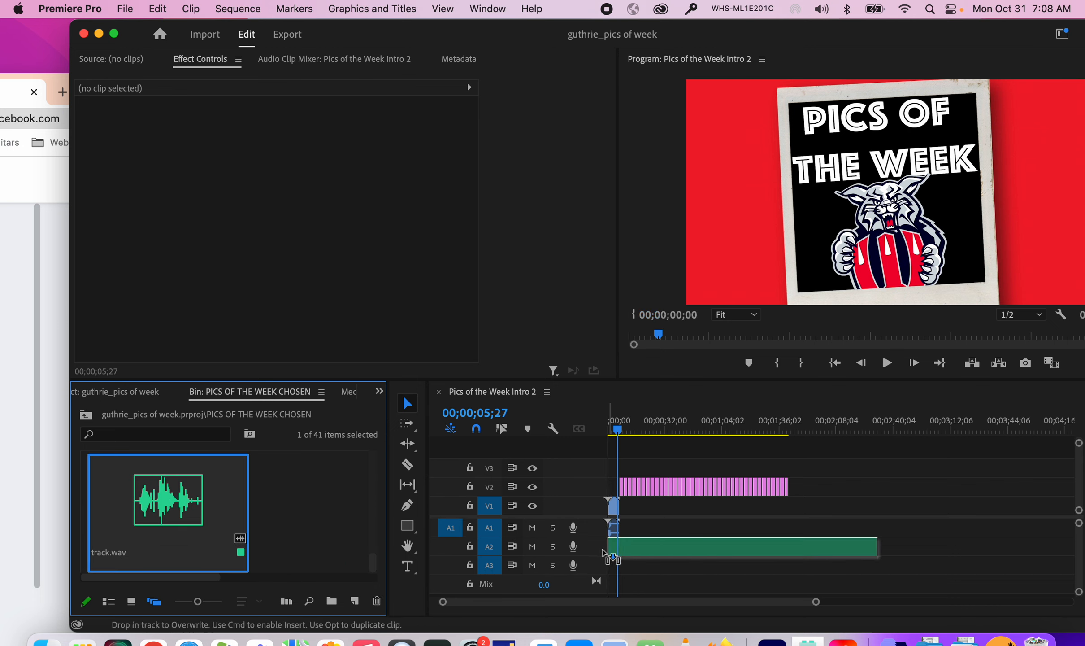
{"action": "mouse_move", "coordinate": [603, 550]}
{"action": "left_mouse_down"}
{"action": "mouse_move", "coordinate": [612, 566]}
{"action": "mouse_move", "coordinate": [609, 557]}
{"action": "left_mouse_up"}
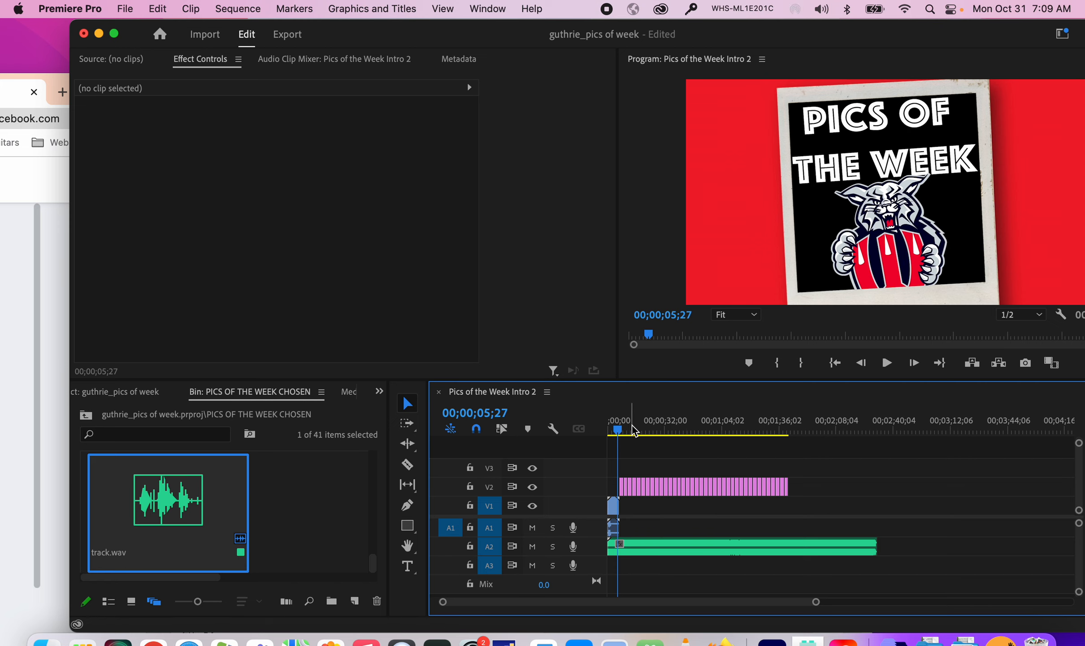
- Play the sequence from the beginning and check the music's loudness on the audio meters
{"action": "left_click", "coordinate": [609, 429]}
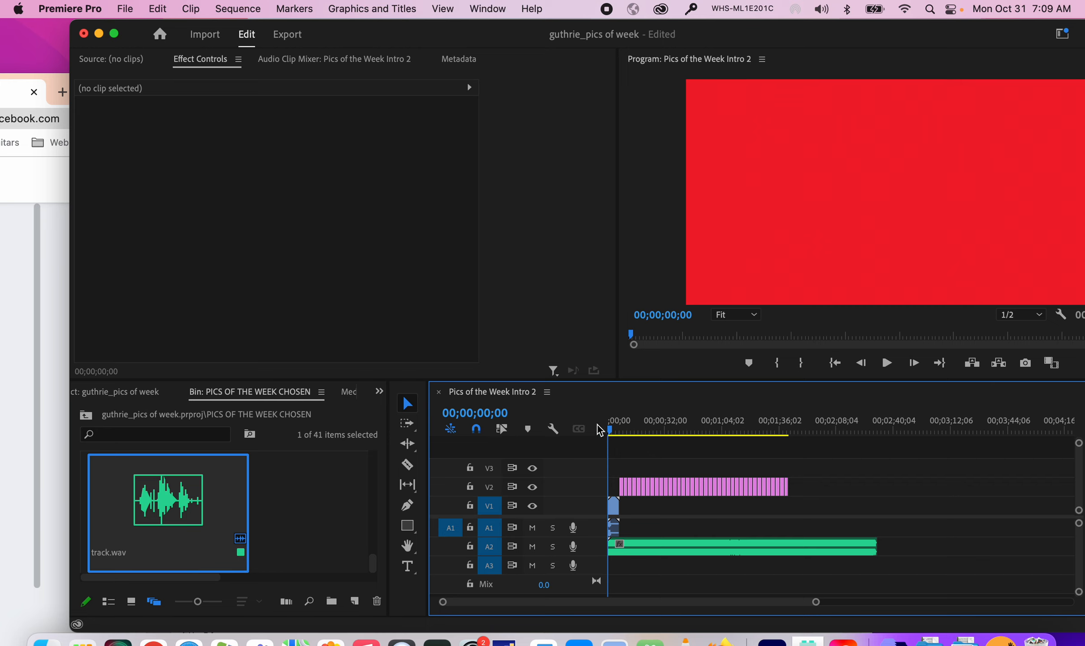
{"action": "key", "text": "space"}
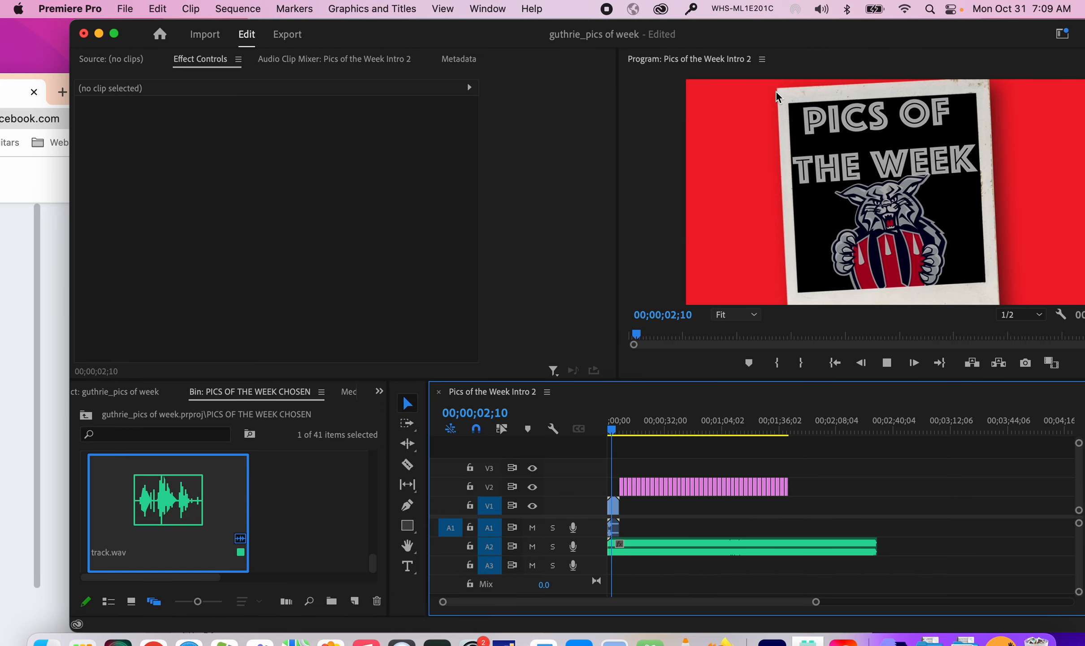
{"action": "left_click_drag", "start_coordinate": [753, 33], "coordinate": [648, 32]}
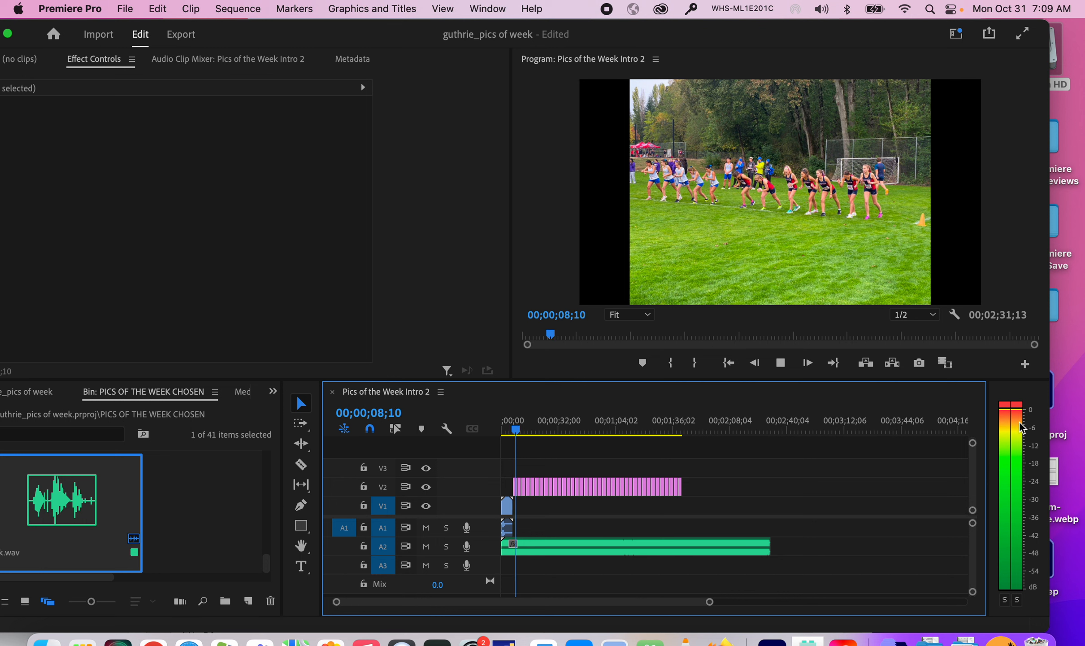
{"action": "key", "text": "space"}
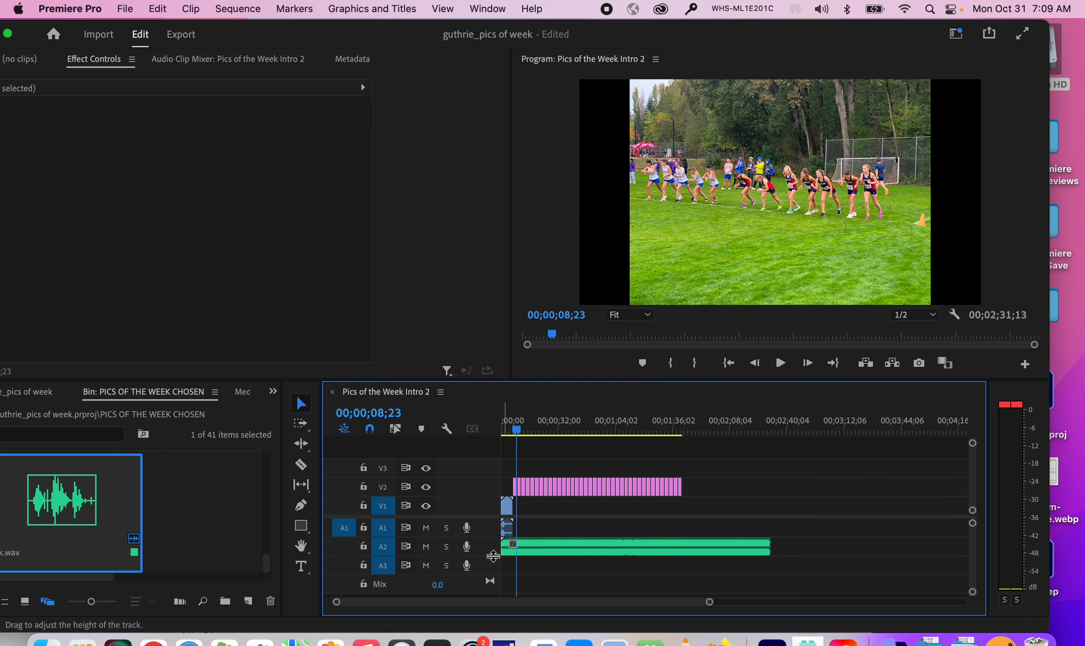
- Increase the height of track A2, lower the volume of track.wav while checking playback, and save the project
{"action": "left_click_drag", "start_coordinate": [493, 556], "coordinate": [492, 588]}
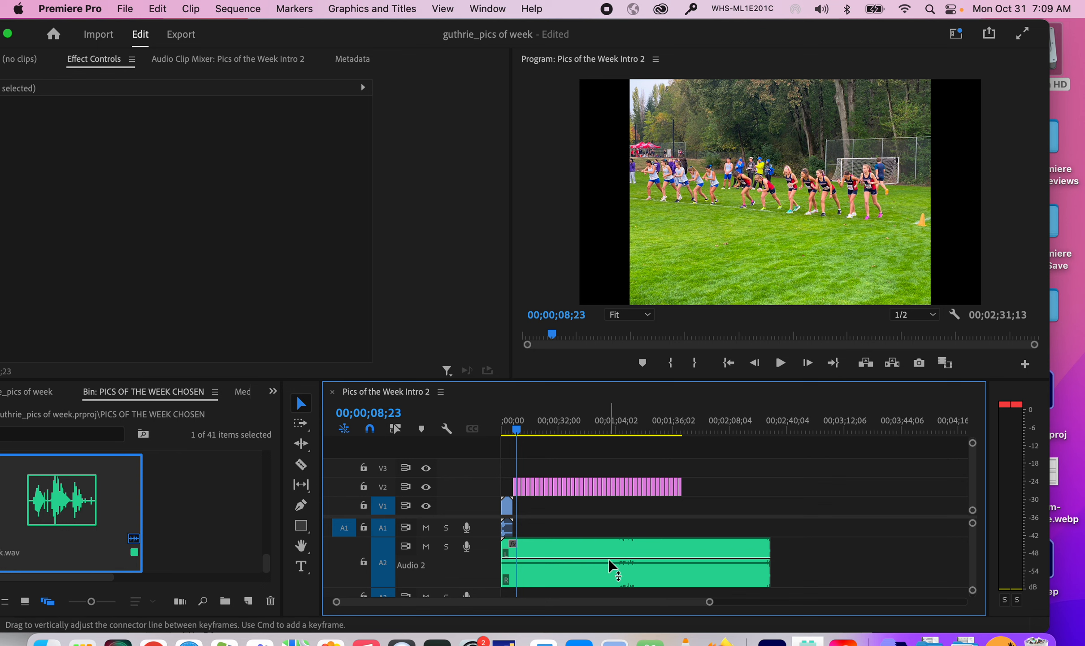
{"action": "key", "text": "space"}
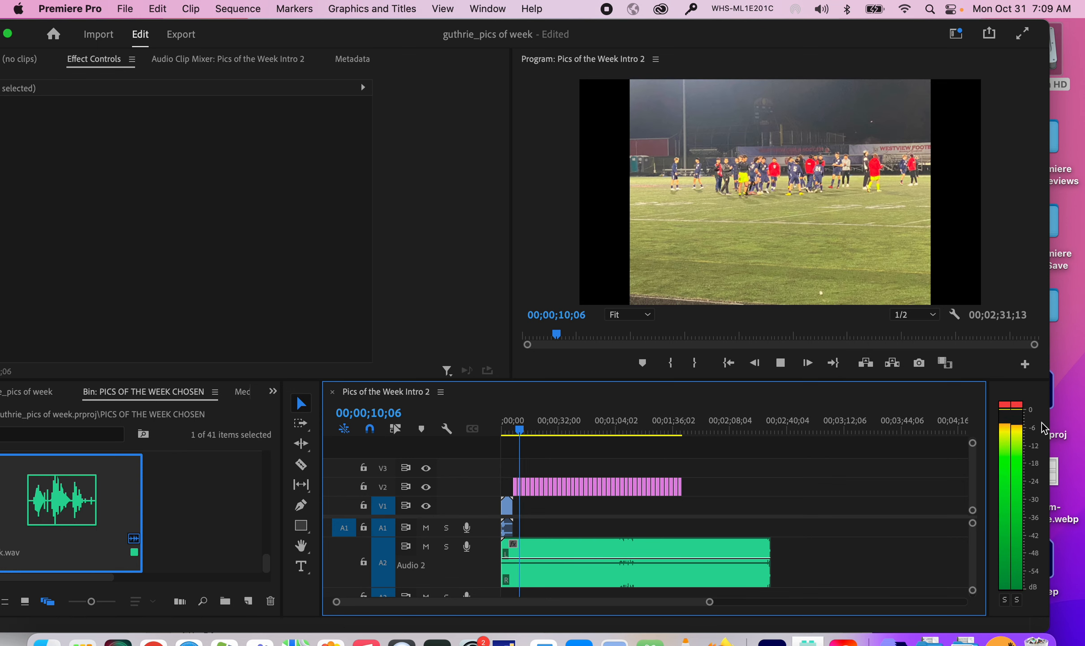
{"action": "key", "text": "space"}
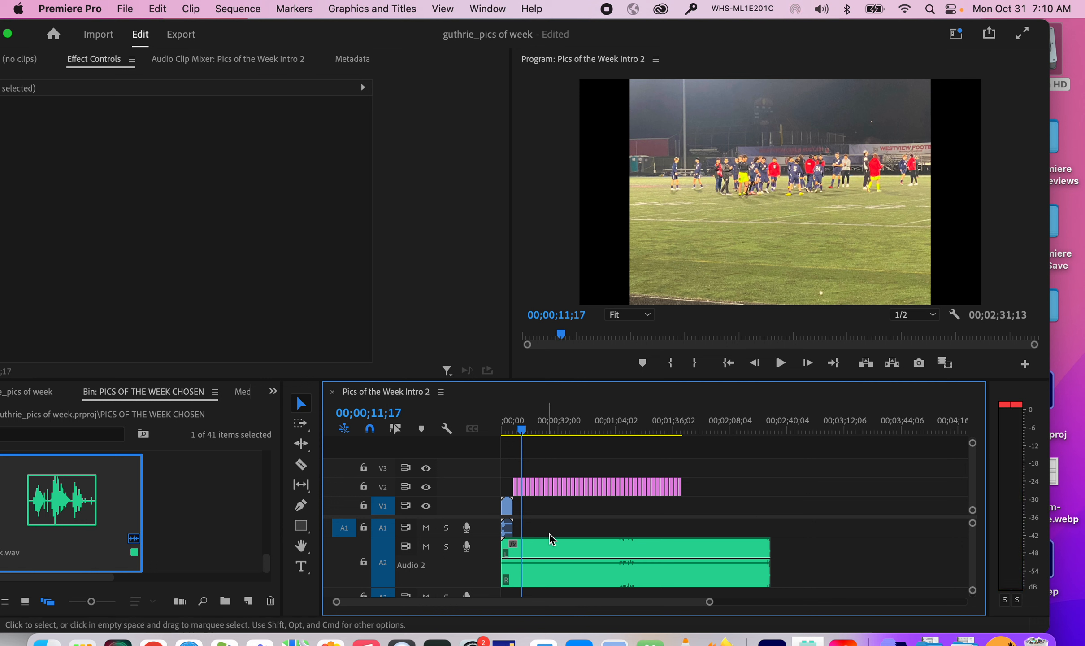
{"action": "left_click_drag", "start_coordinate": [573, 559], "coordinate": [573, 562]}
{"action": "key", "text": "space"}
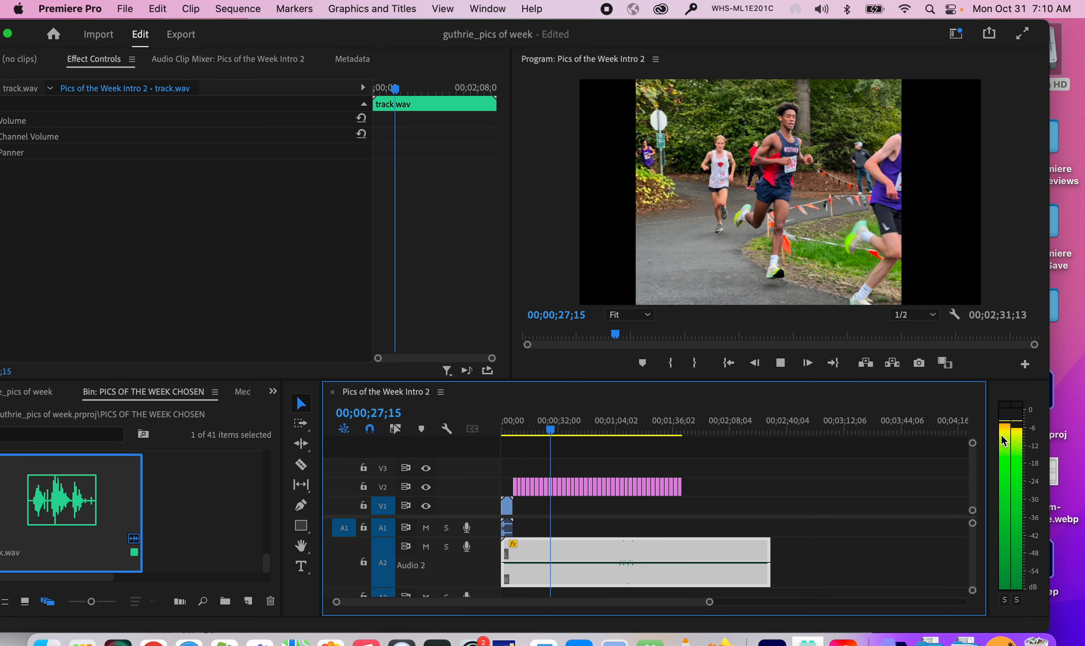
{"action": "key", "text": "space"}
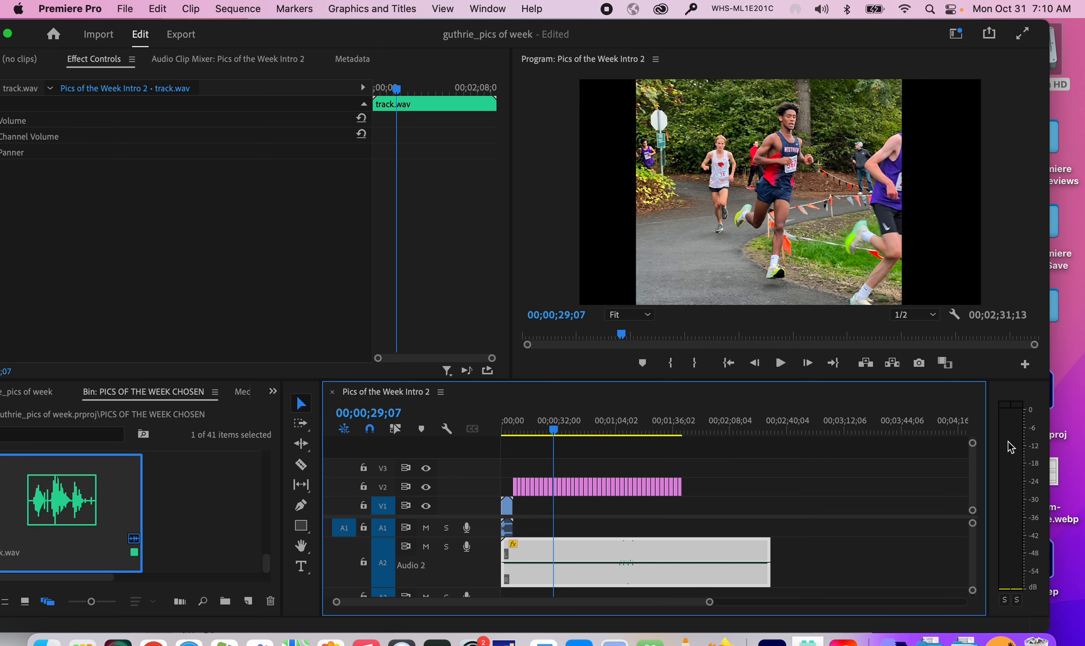
{"action": "key", "text": "super+s"}
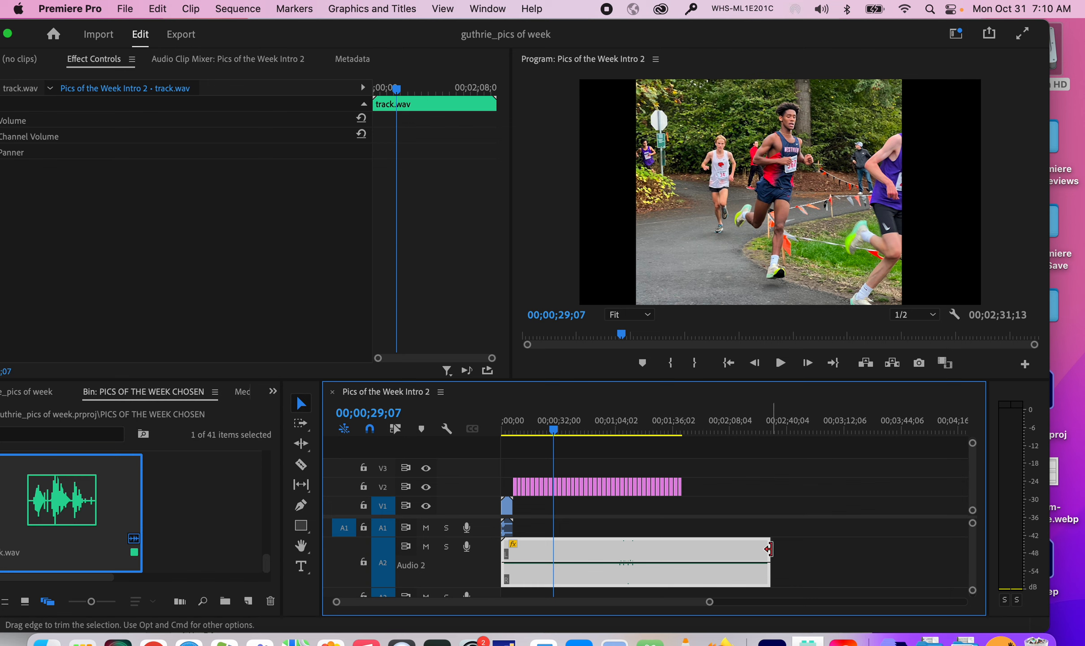
- Check where the stills end in the sequence, and start a media import from the Movies folder
{"action": "left_click", "coordinate": [681, 418]}
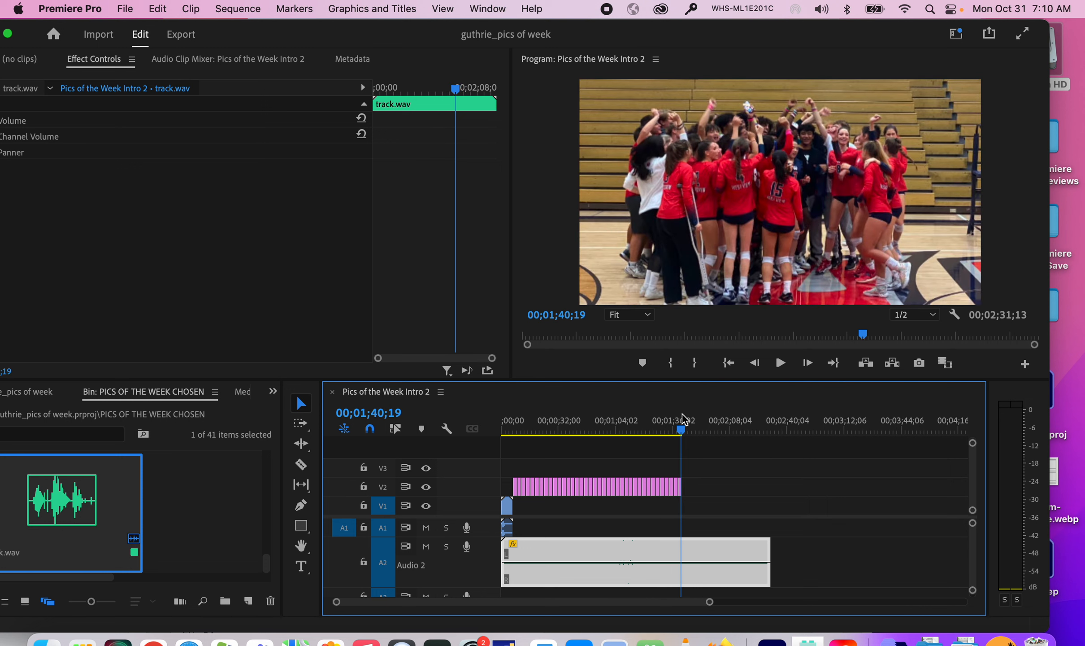
{"action": "left_click_drag", "start_coordinate": [683, 419], "coordinate": [735, 420]}
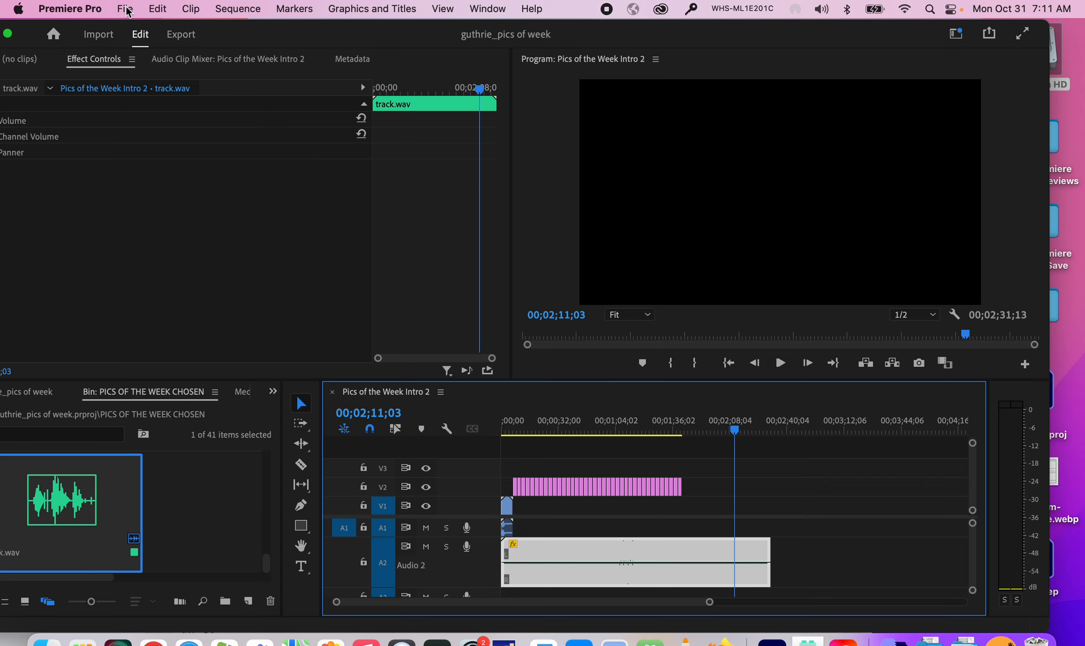
{"action": "left_click", "coordinate": [125, 9]}
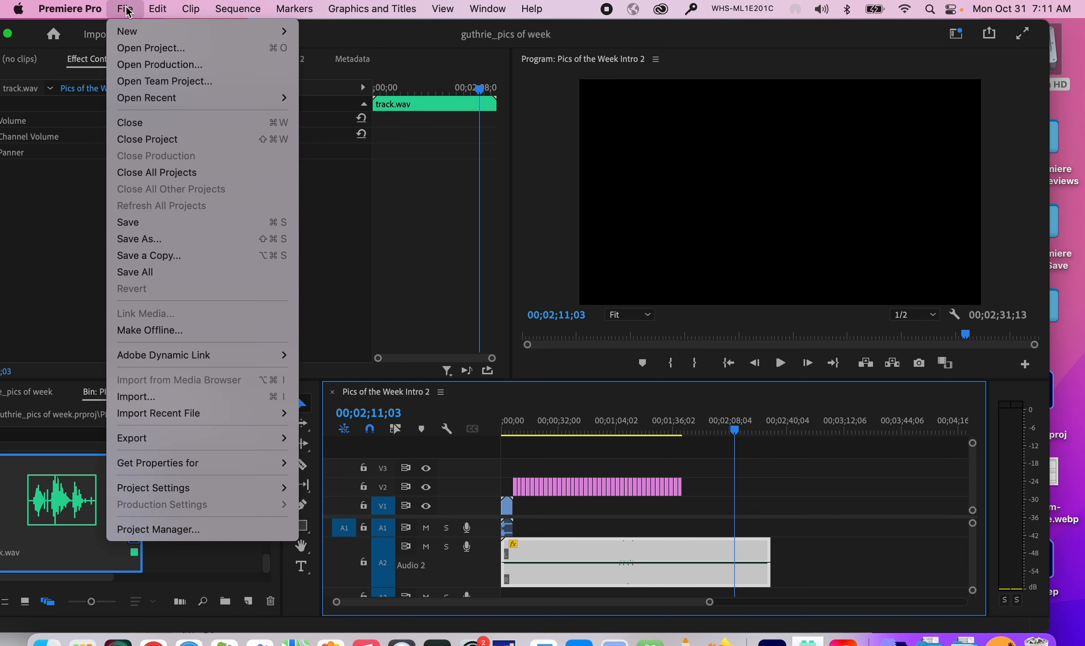
{"action": "left_click", "coordinate": [172, 399]}
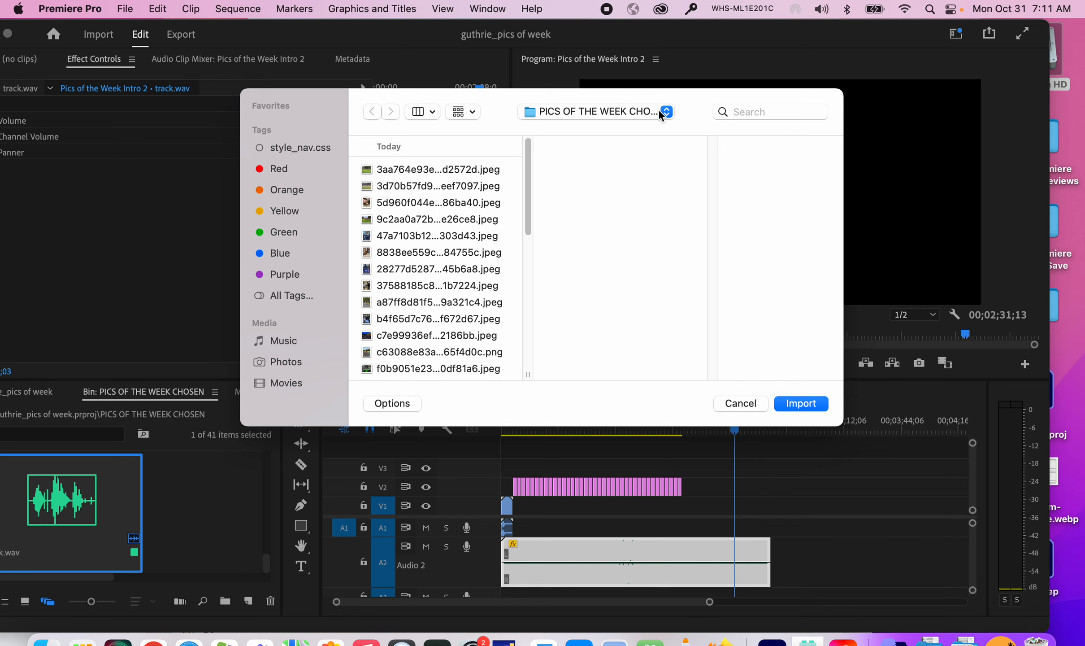
{"action": "left_click", "coordinate": [658, 112]}
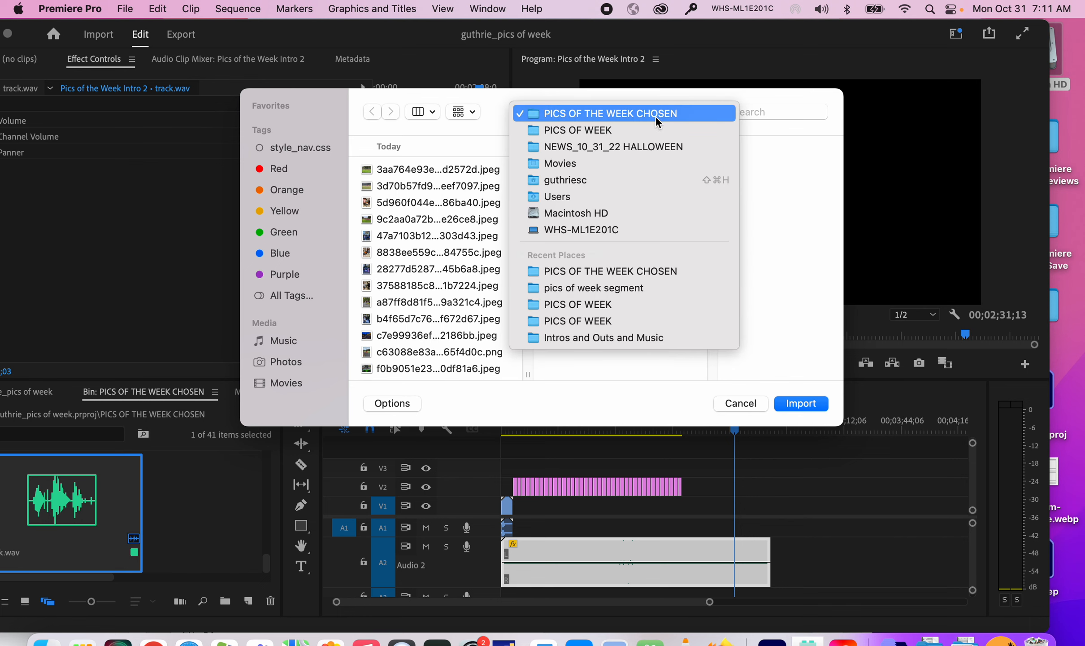
{"action": "left_click", "coordinate": [608, 162]}
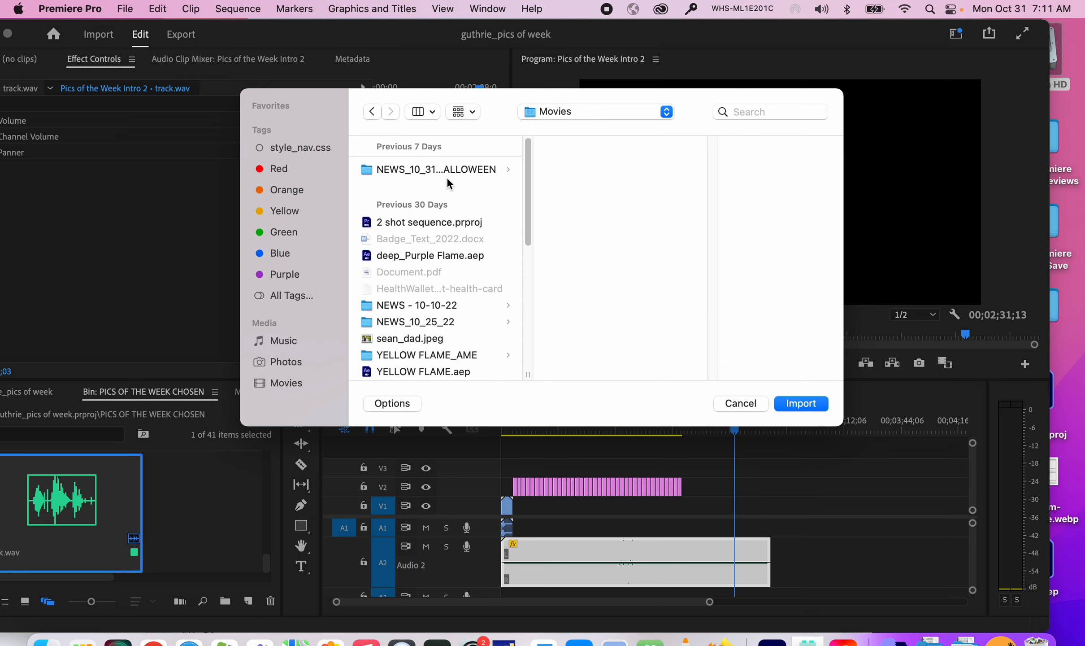
- Look through the NEWS_10_31_22 HALLOWEEN and NEWS_10_25_22 folders for an outro clip, including halloween intro and outro
{"action": "left_click", "coordinate": [436, 167]}
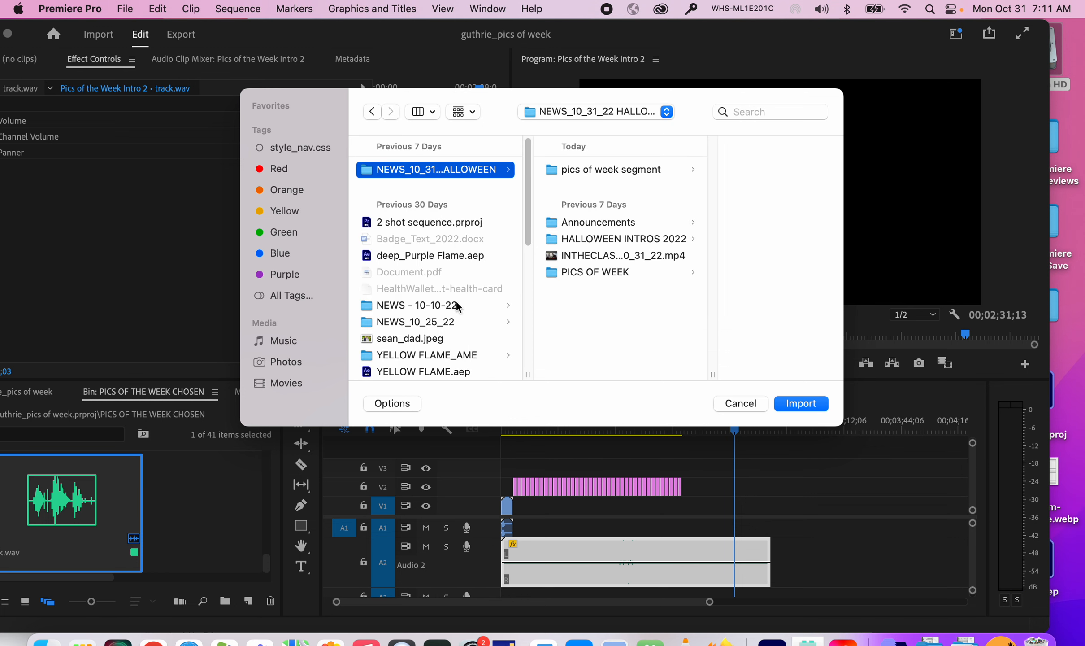
{"action": "left_click", "coordinate": [450, 323]}
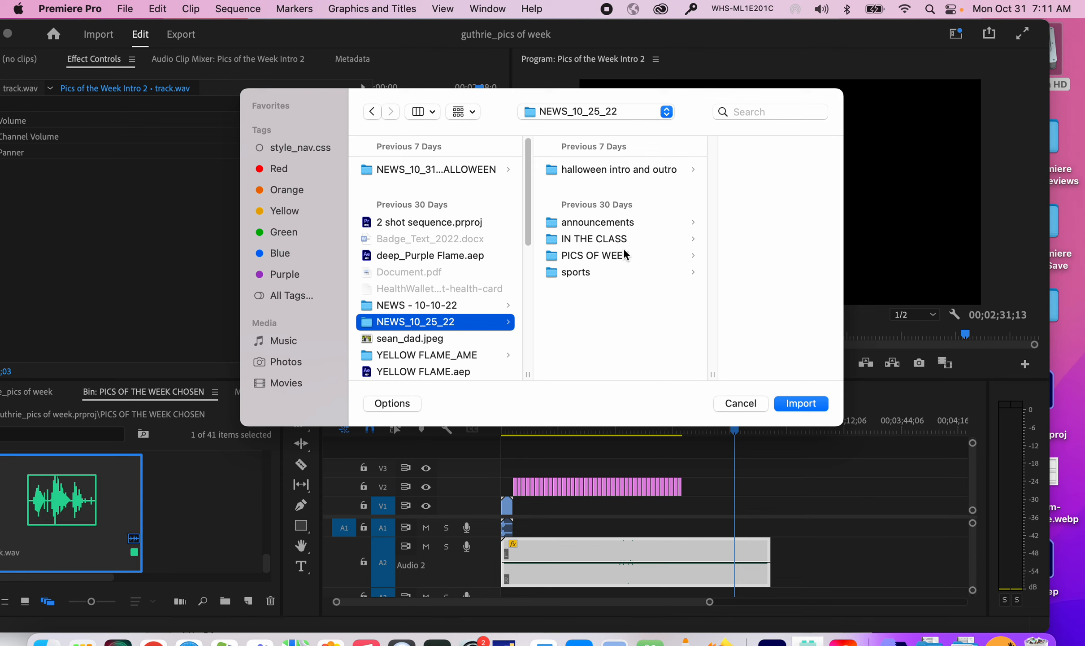
{"action": "left_click", "coordinate": [635, 167]}
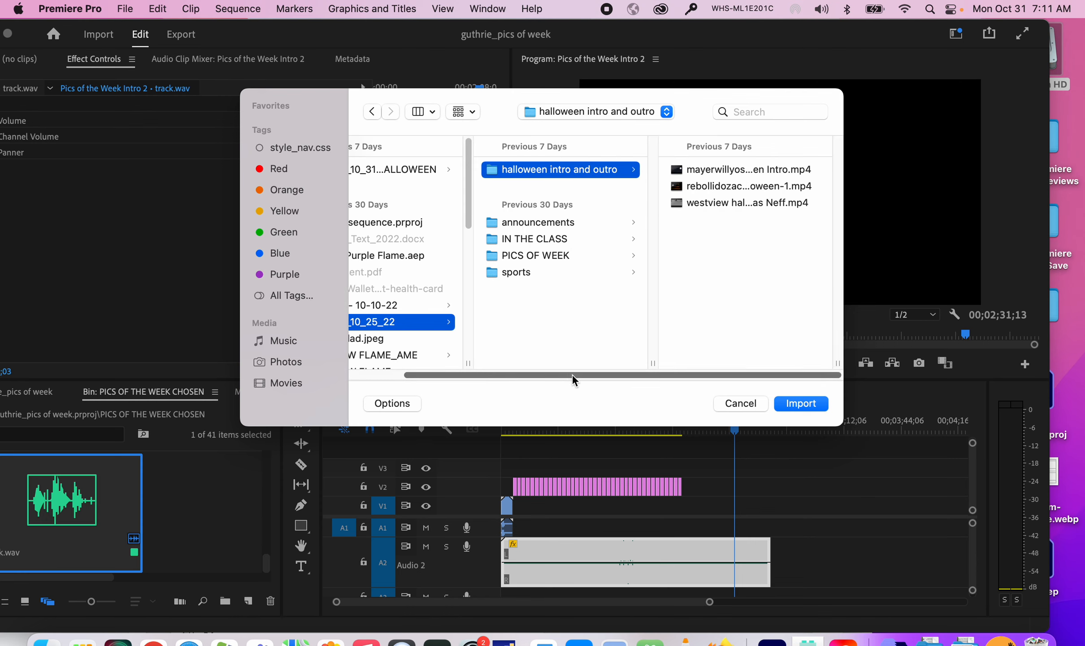
{"action": "scroll", "coordinate": [572, 375], "scroll_direction": "left", "scroll_amount": 3}
{"action": "scroll", "coordinate": [469, 337], "scroll_direction": "down", "scroll_amount": 5}
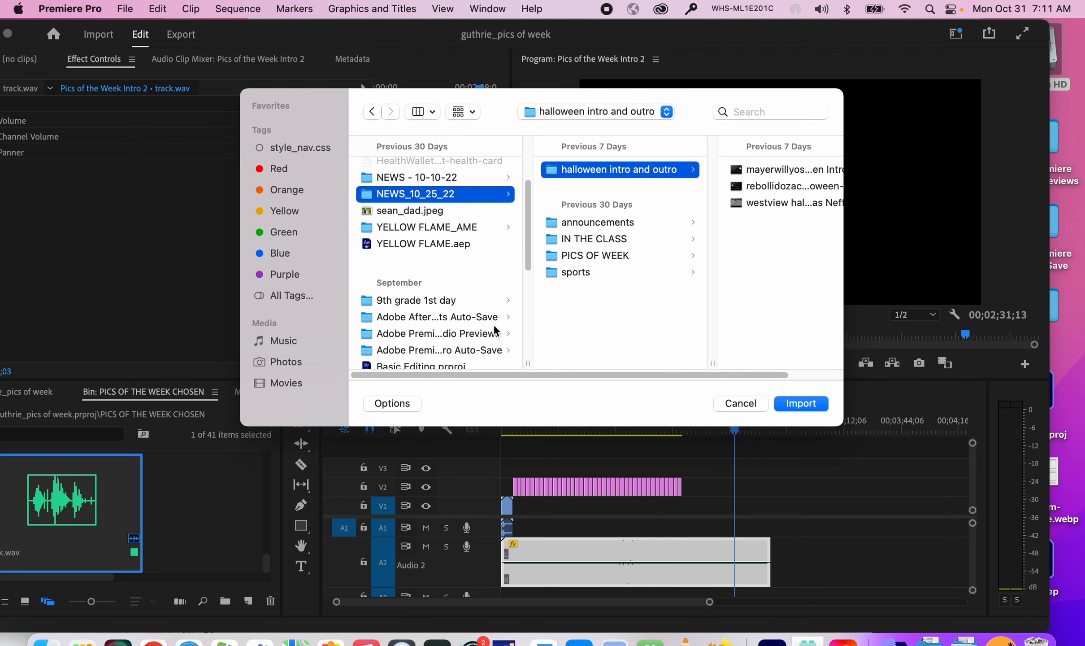
{"action": "scroll", "coordinate": [493, 326], "scroll_direction": "down", "scroll_amount": 4}
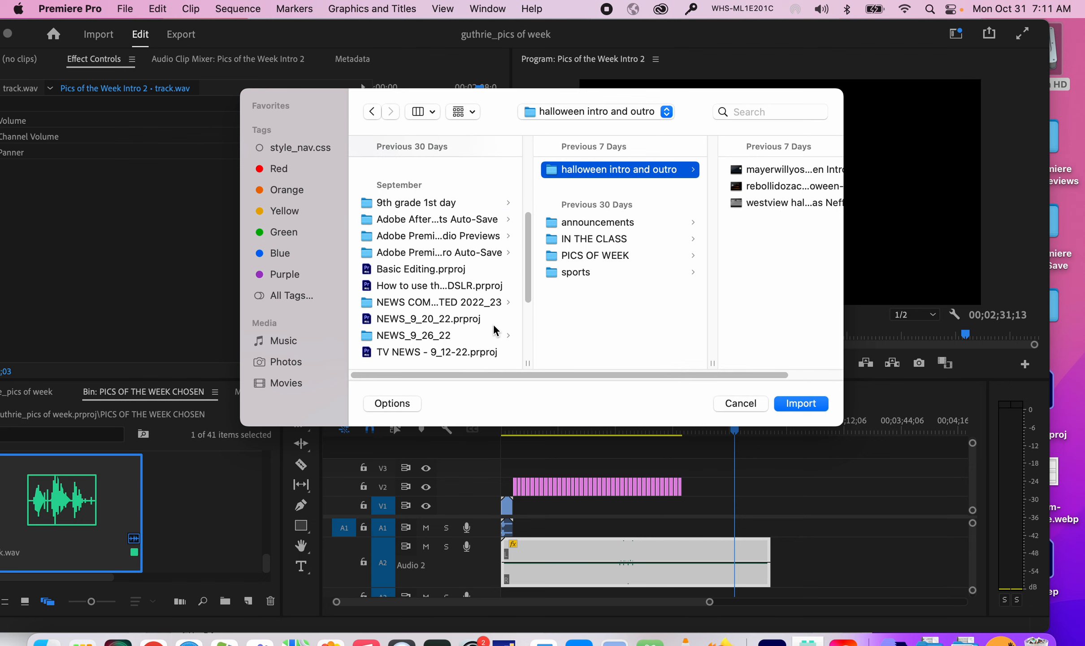
- Import WestviewOutro.mp4 from the Intros and Outs and Music folder inside NEWS_9_26_22
{"action": "left_click", "coordinate": [470, 334]}
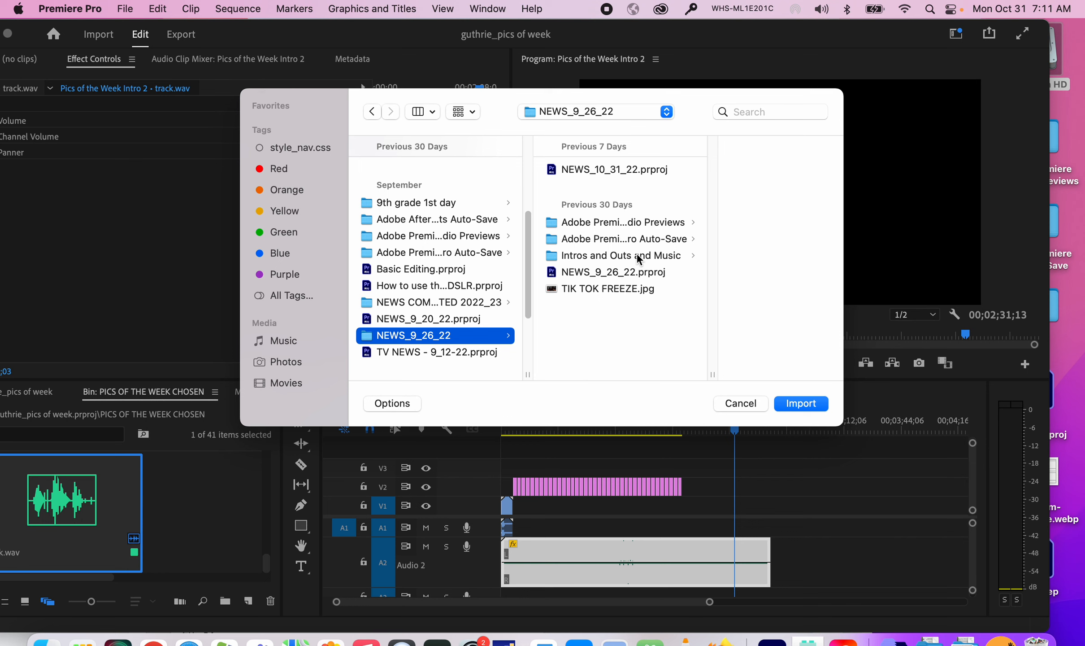
{"action": "left_click", "coordinate": [601, 255]}
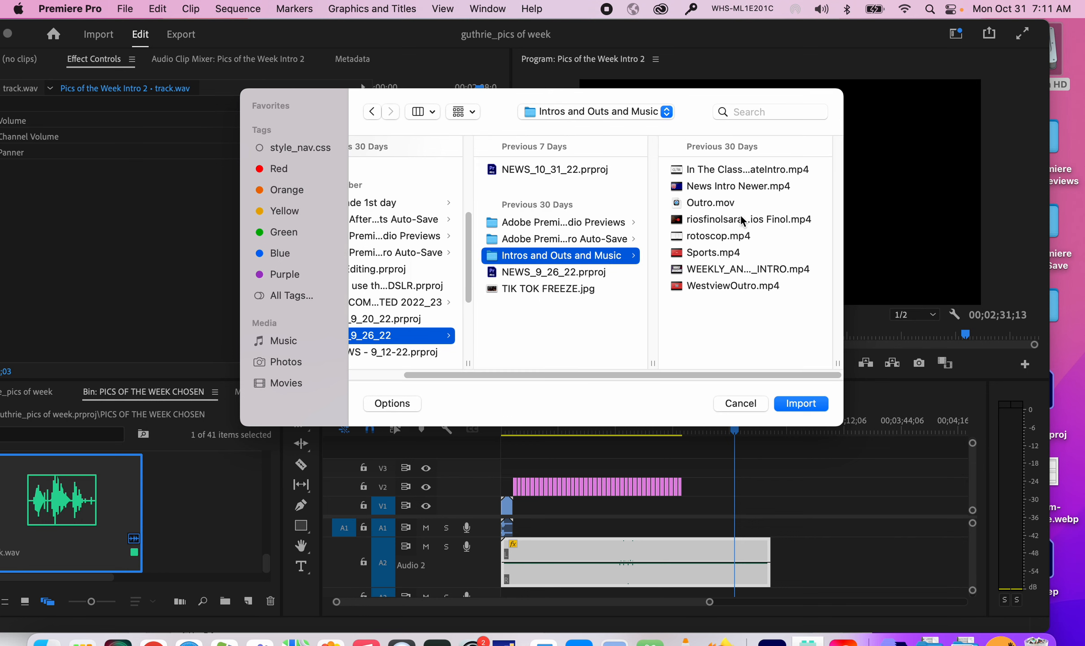
{"action": "left_click", "coordinate": [749, 286]}
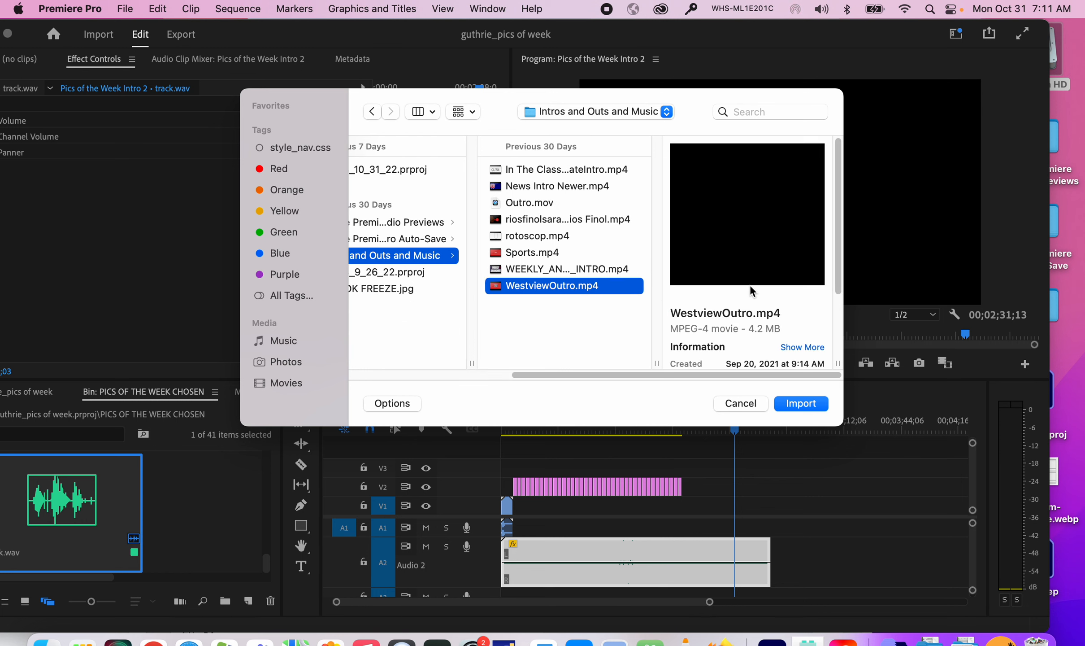
{"action": "left_click", "coordinate": [801, 403]}
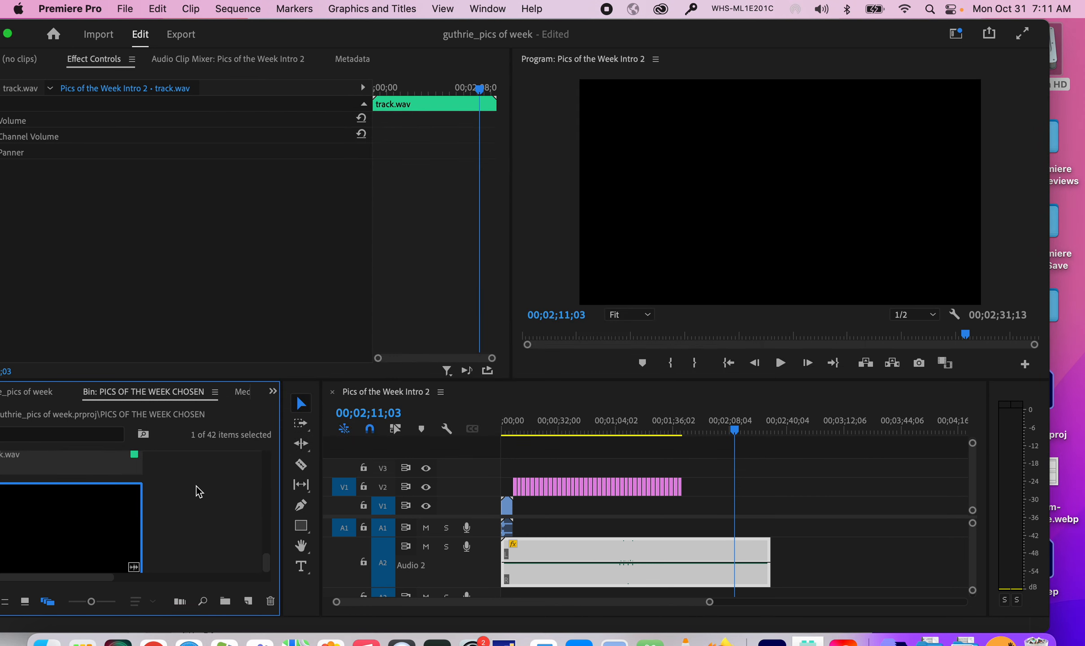
- Place WestviewOutro.mp4 on V1 and A1 directly after the last still, and trim track.wav to the outro's end
{"action": "left_click_drag", "start_coordinate": [77, 515], "coordinate": [755, 475]}
{"action": "left_click_drag", "start_coordinate": [733, 477], "coordinate": [692, 507]}
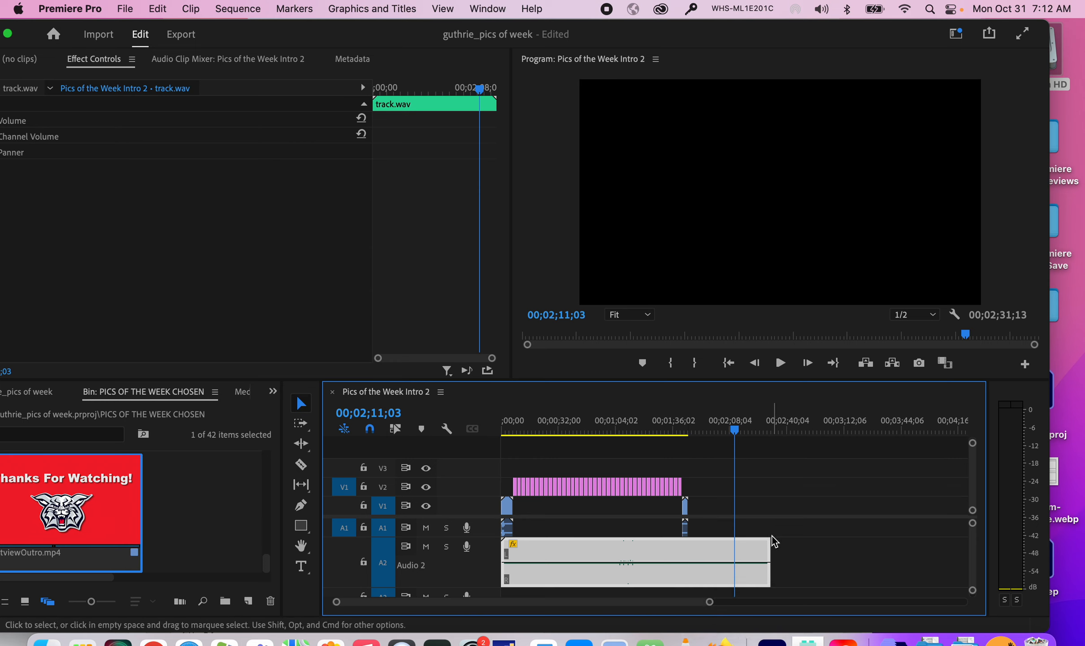
{"action": "left_click_drag", "start_coordinate": [771, 541], "coordinate": [697, 546]}
- Fade out track.wav with two Pen tool volume keyframes, one near the outro's start and a lowered one at the clip's end
{"action": "left_click_drag", "start_coordinate": [710, 601], "coordinate": [517, 600]}
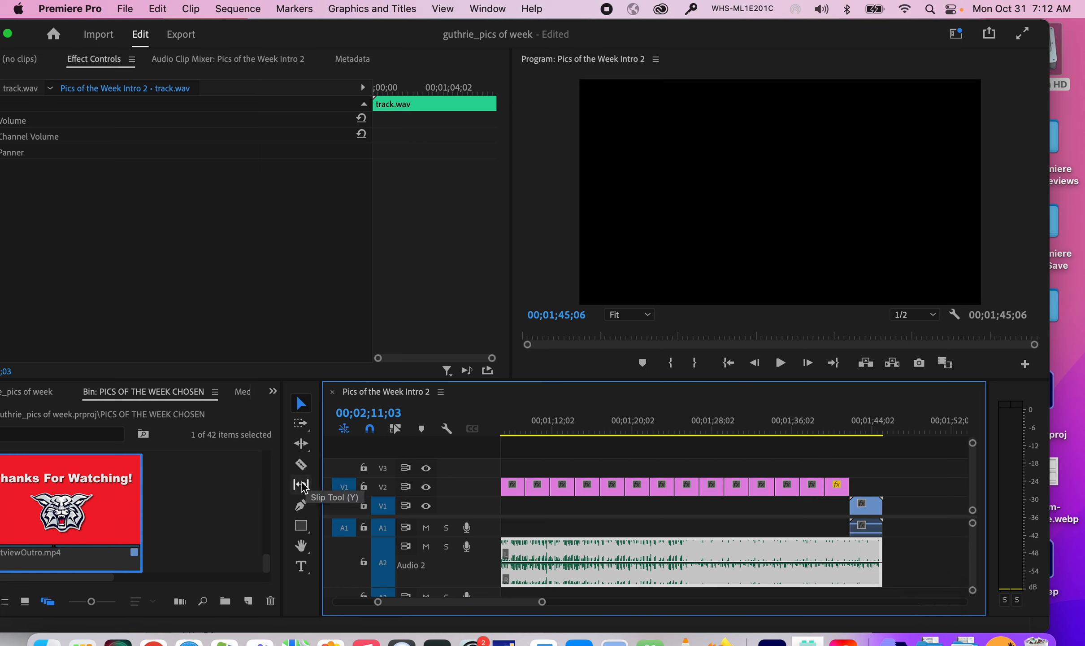
{"action": "left_click", "coordinate": [301, 505]}
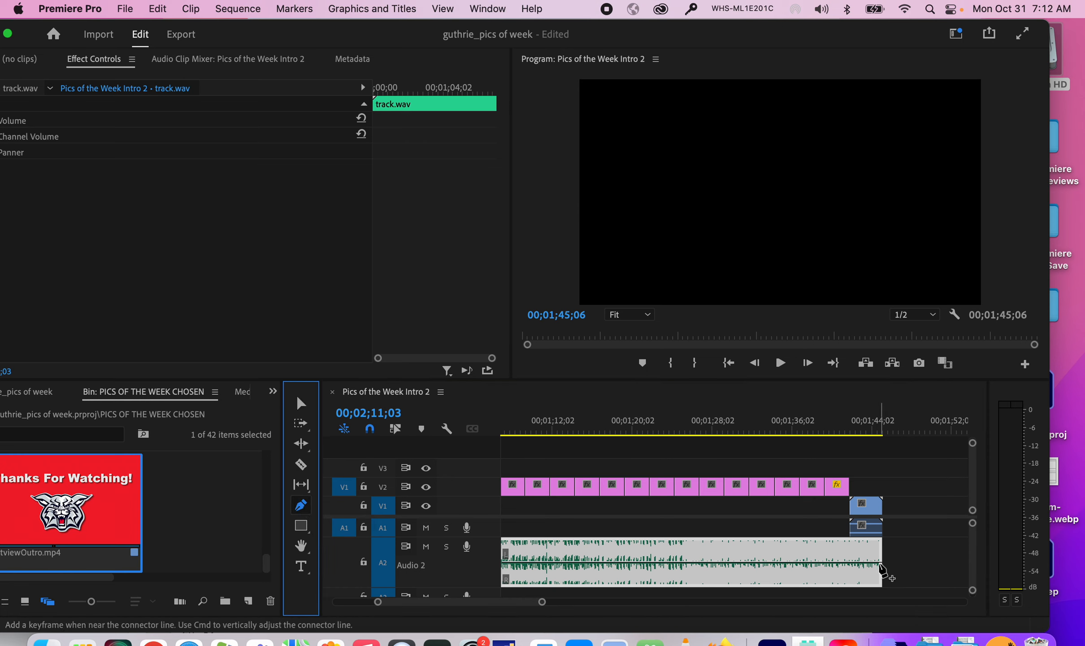
{"action": "left_click", "coordinate": [880, 562]}
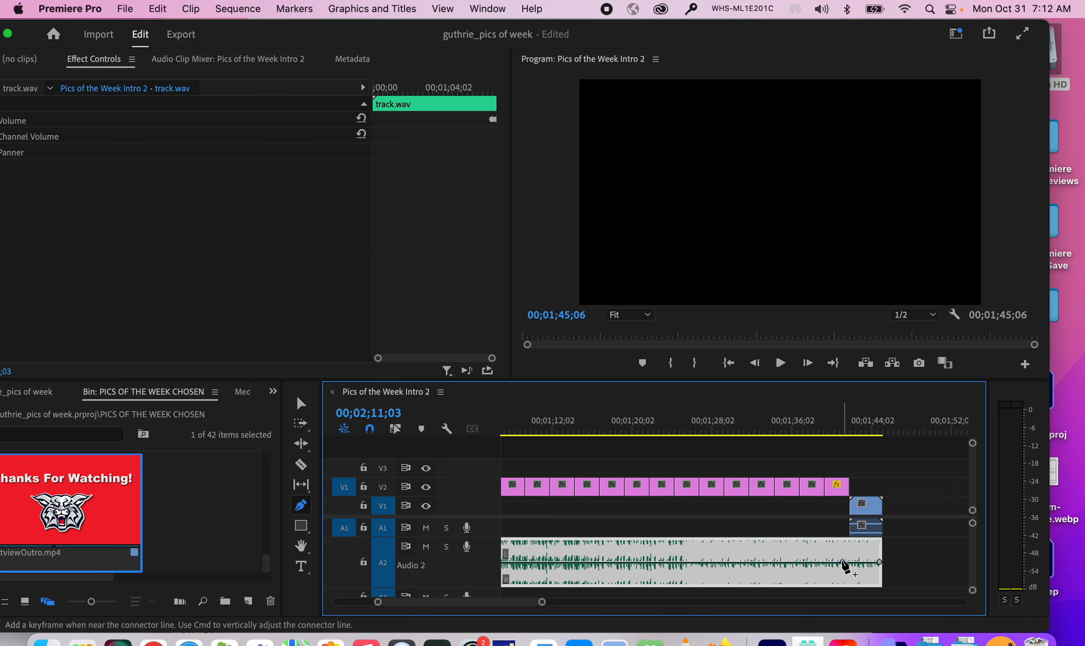
{"action": "left_click", "coordinate": [842, 561]}
{"action": "left_click_drag", "start_coordinate": [879, 562], "coordinate": [879, 584]}
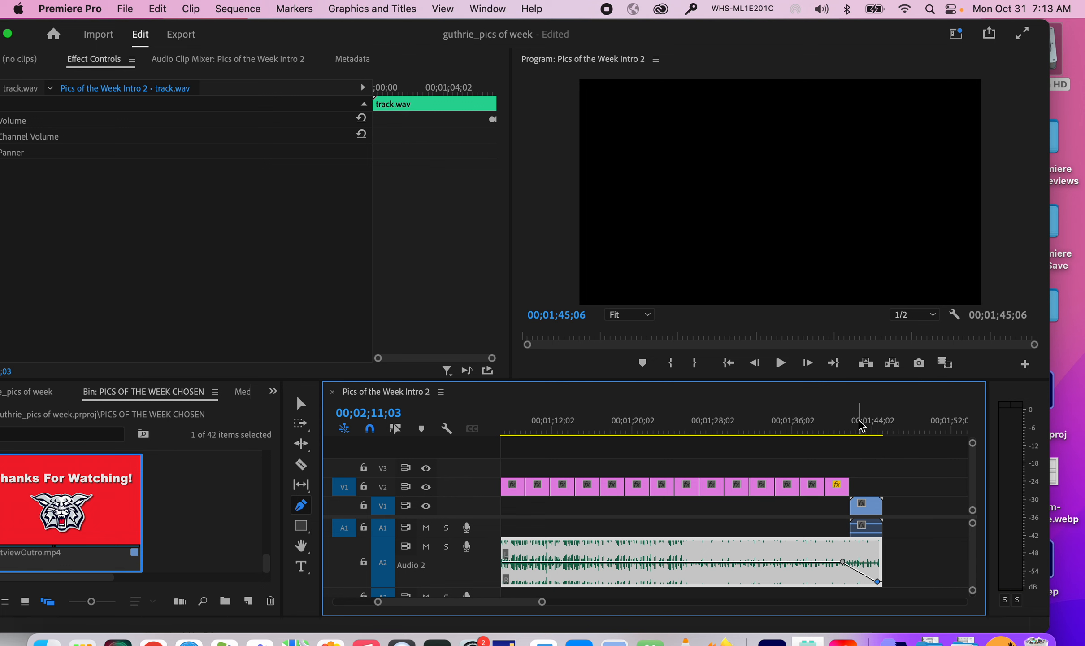
- Play the sequence from the last still through the outro to check the music fade
{"action": "left_click_drag", "start_coordinate": [861, 425], "coordinate": [833, 426]}
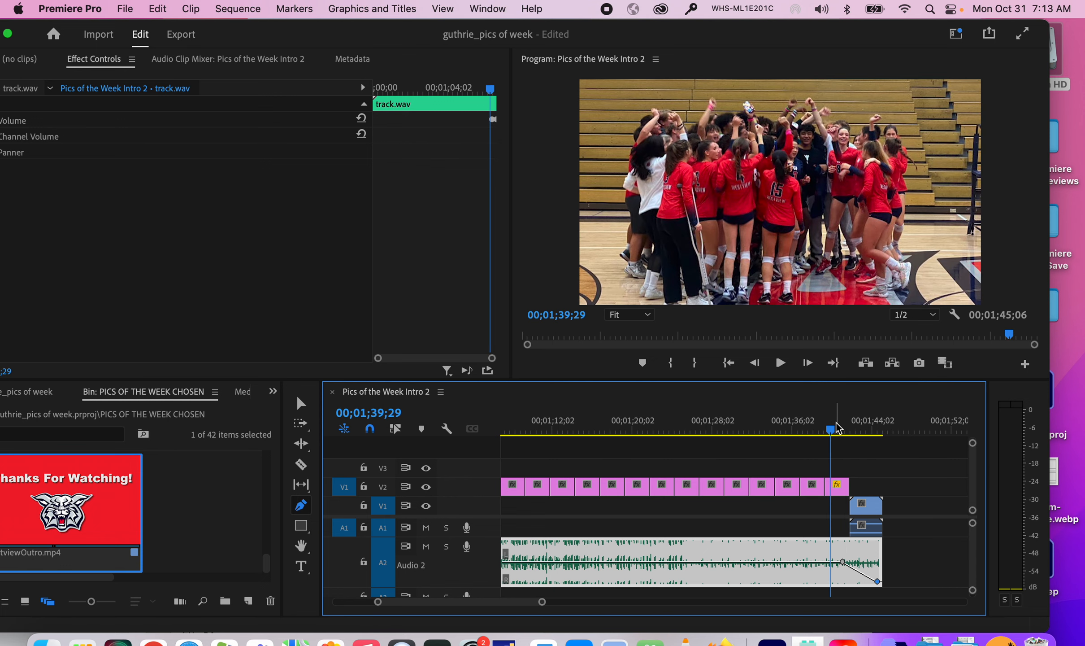
{"action": "key", "text": "space"}
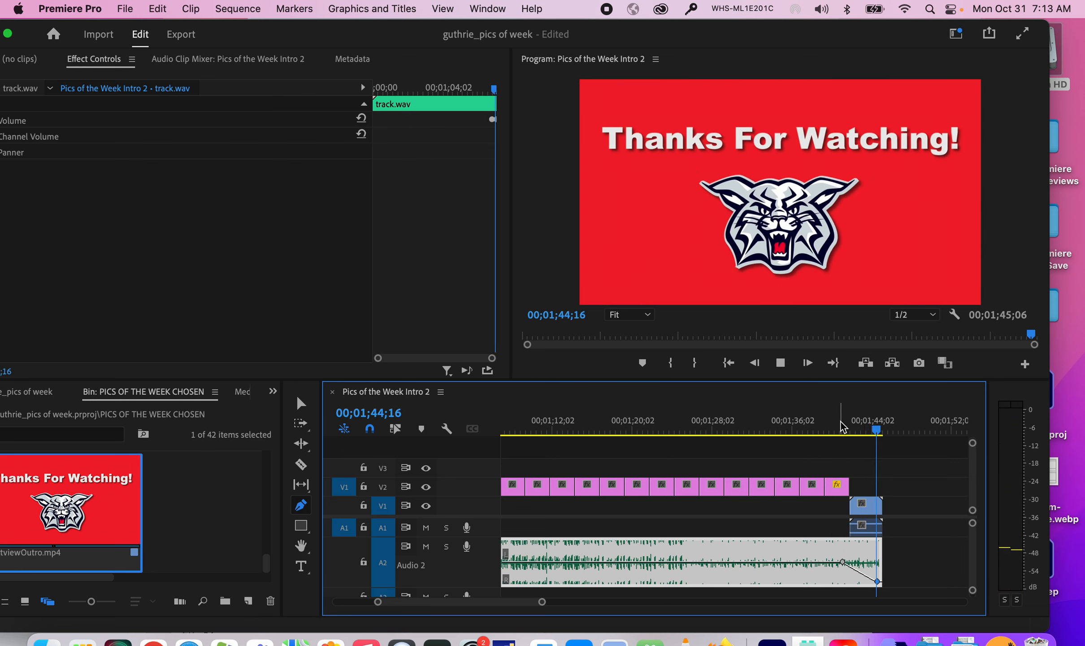
{"action": "key", "text": "space"}
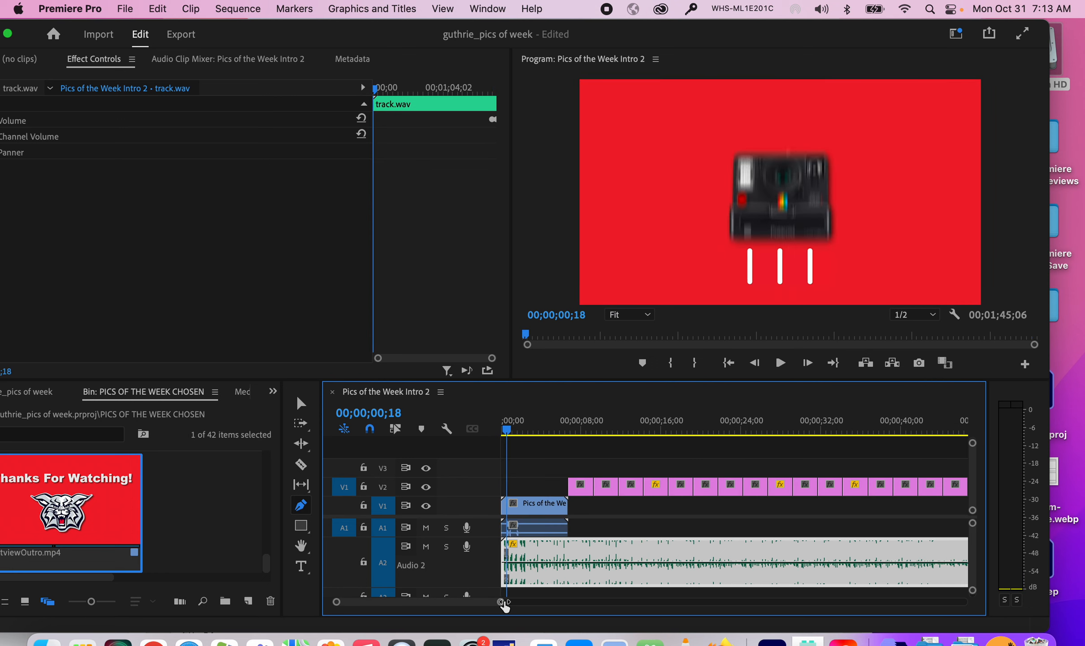
- Shift the starting keyframe of the track.wav fade slightly earlier and save the project
{"action": "left_click_drag", "start_coordinate": [504, 603], "coordinate": [694, 628]}
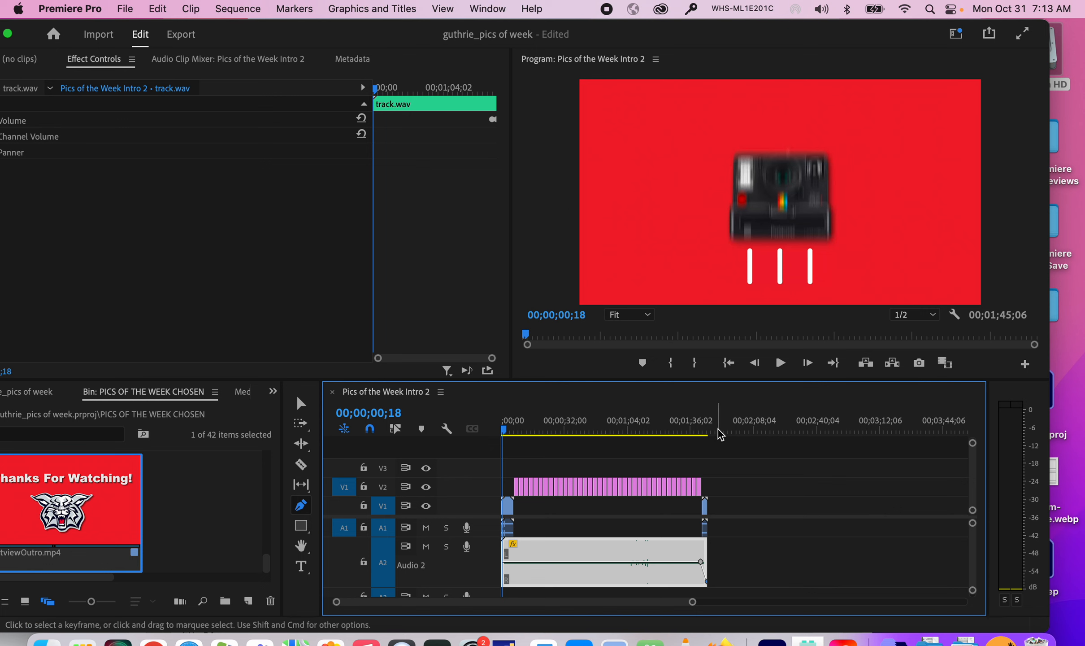
{"action": "left_click_drag", "start_coordinate": [719, 434], "coordinate": [697, 433]}
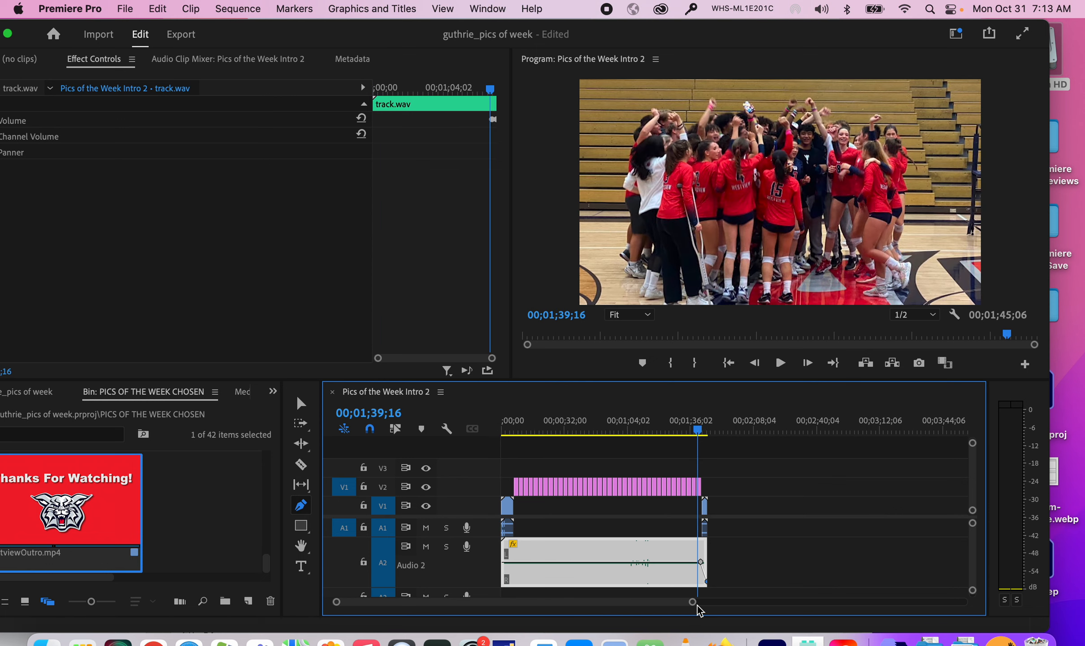
{"action": "left_click_drag", "start_coordinate": [695, 603], "coordinate": [599, 603]}
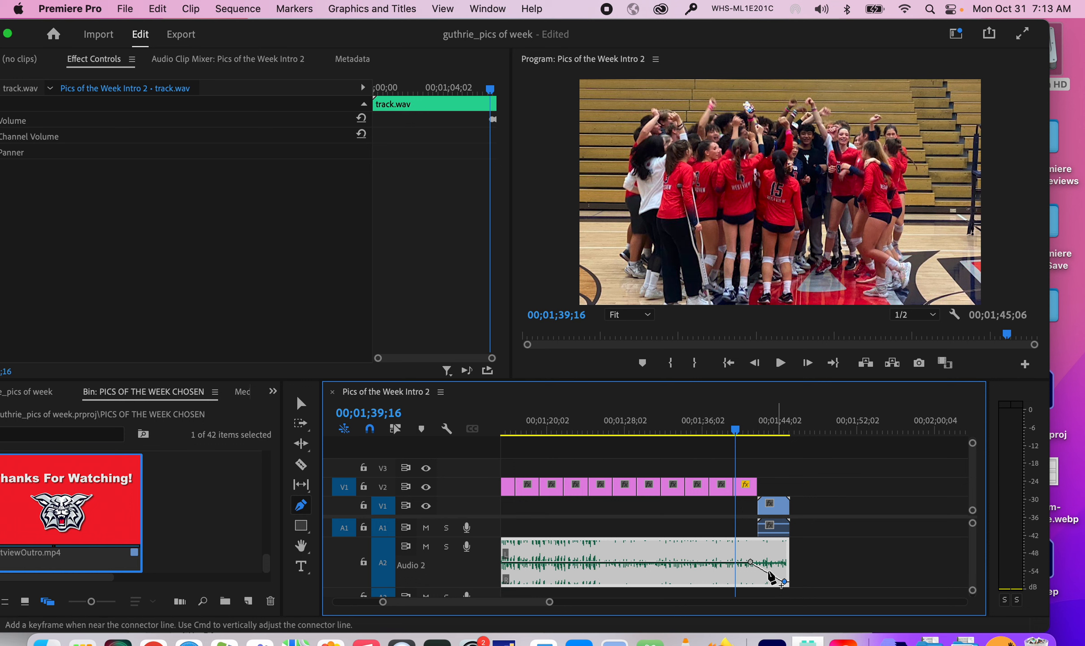
{"action": "left_click_drag", "start_coordinate": [750, 561], "coordinate": [786, 582]}
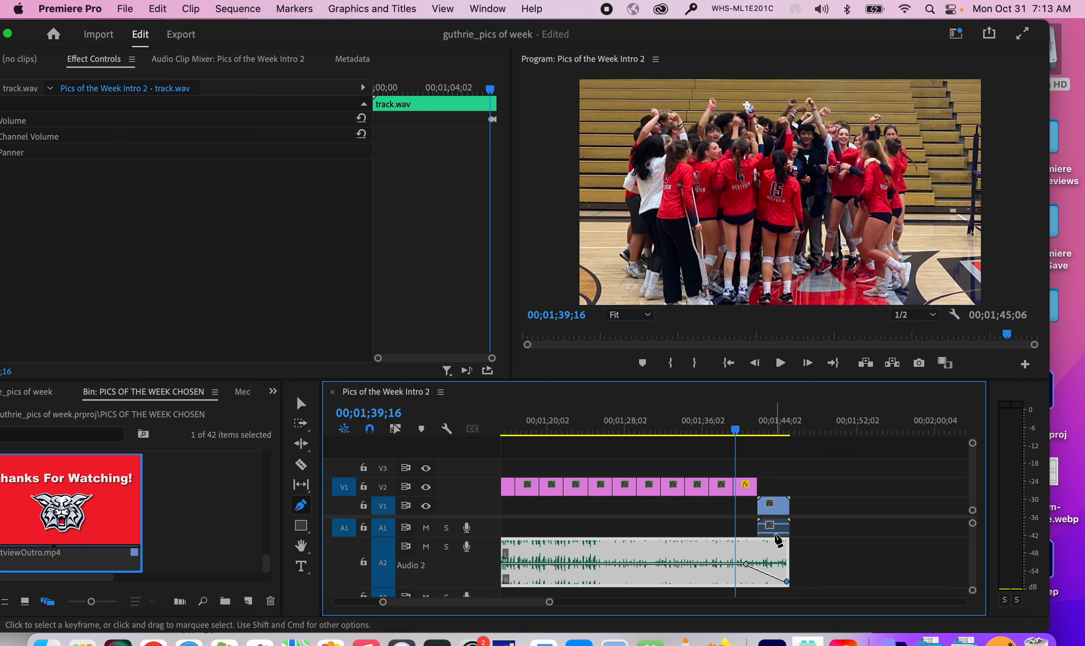
{"action": "key", "text": "super+s"}
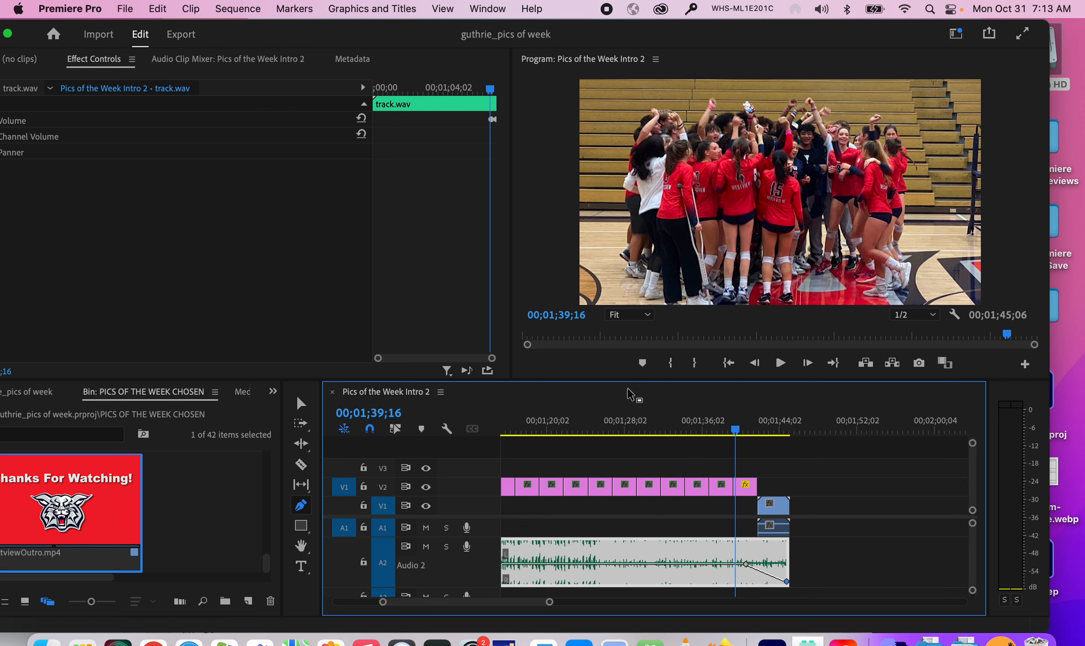
- Deselect track.wav, switch back to the Selection tool and scrub backward through the stills before the outro
{"action": "left_click_drag", "start_coordinate": [594, 412], "coordinate": [506, 421]}
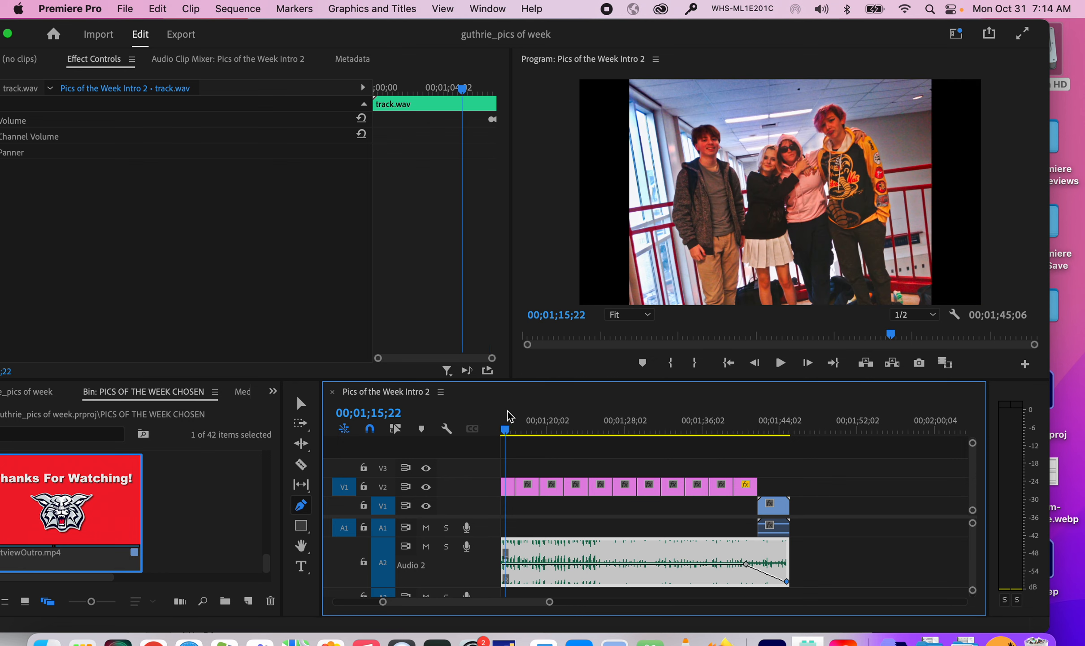
{"action": "left_click", "coordinate": [803, 482]}
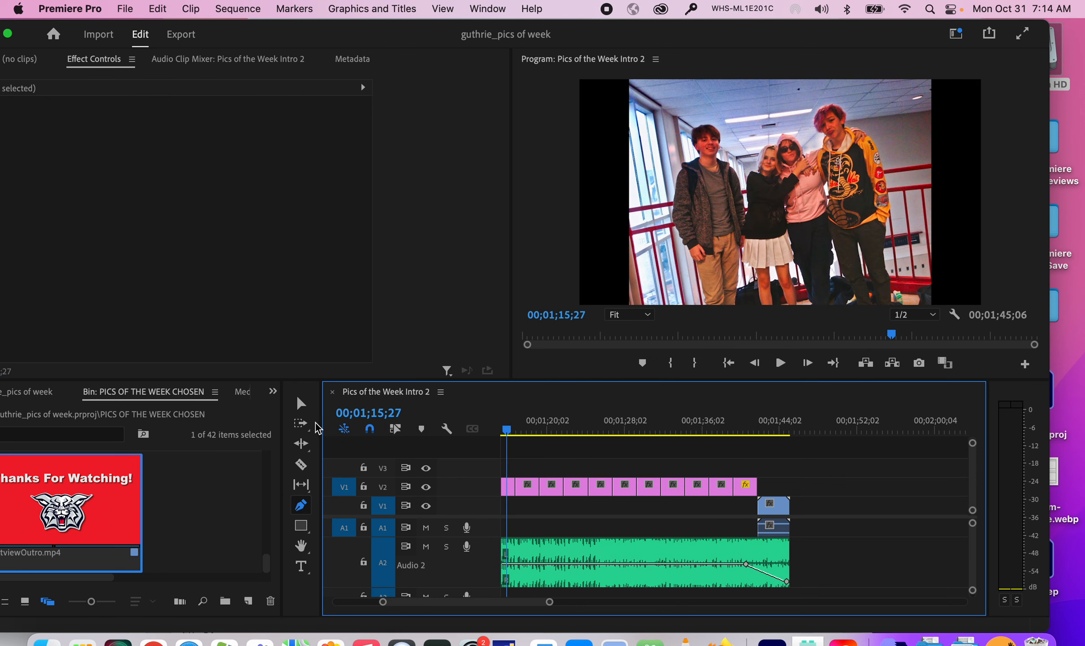
{"action": "left_click", "coordinate": [302, 404]}
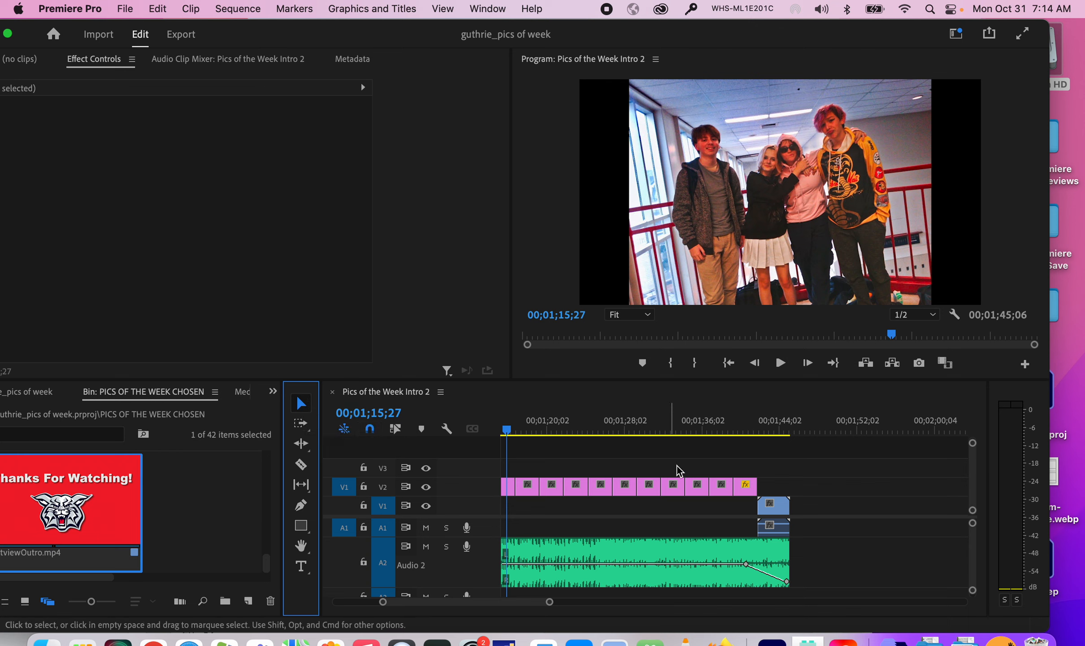
{"action": "left_click_drag", "start_coordinate": [732, 431], "coordinate": [630, 428]}
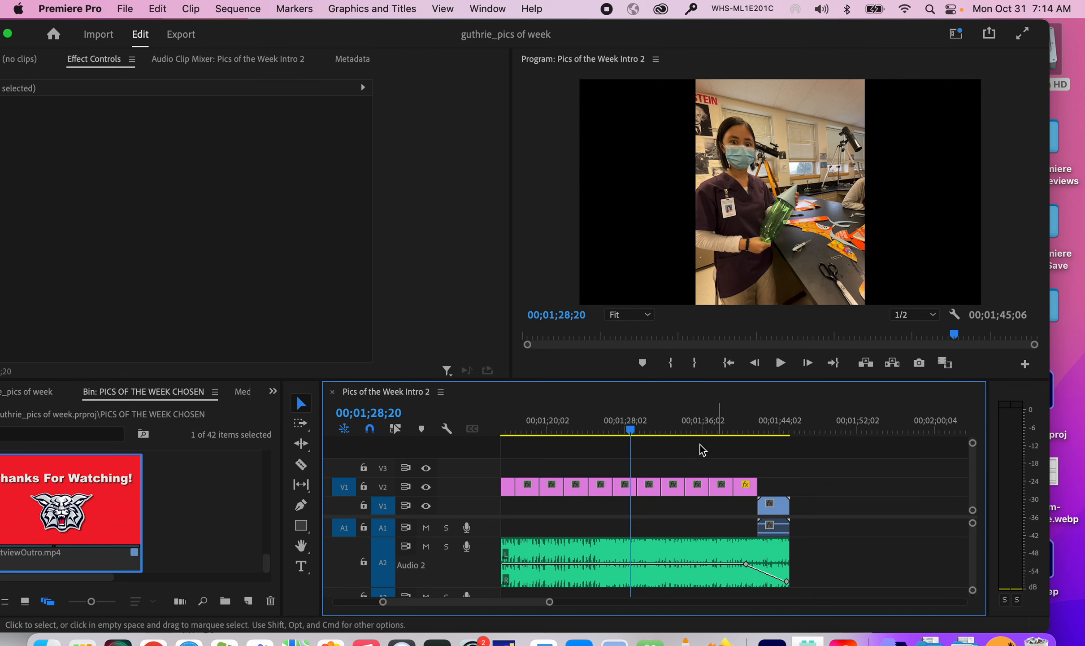
{"action": "left_click", "coordinate": [668, 430]}
{"action": "left_click_drag", "start_coordinate": [670, 430], "coordinate": [509, 430]}
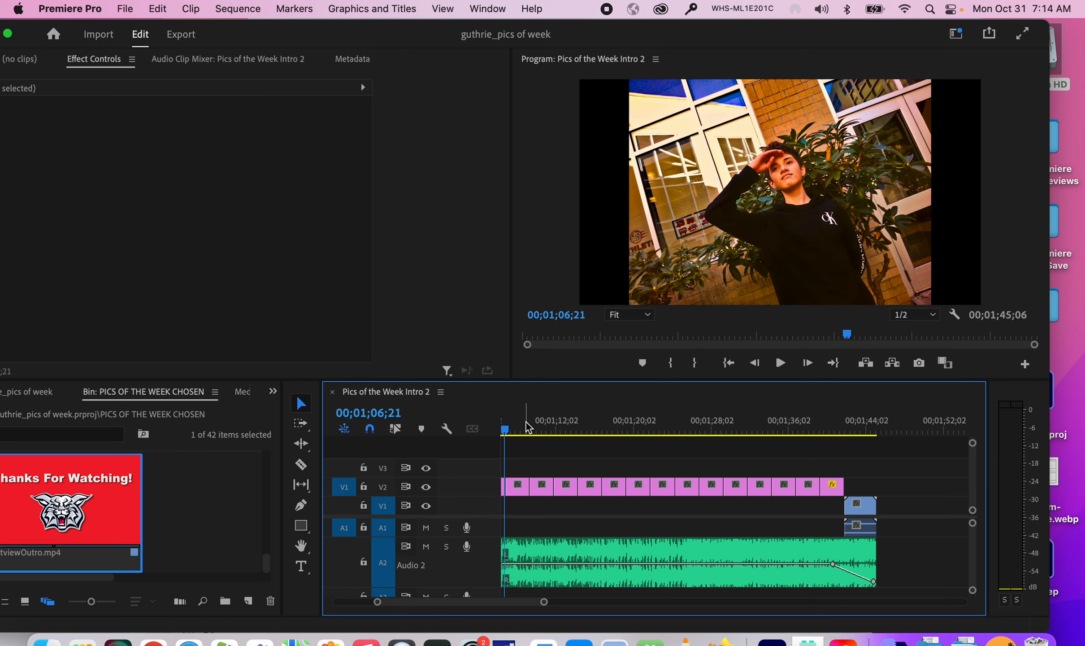
- Show the whole Pics of the Week Intro 2 sequence in the timeline and open its media export settings
{"action": "left_click_drag", "start_coordinate": [544, 602], "coordinate": [734, 603]}
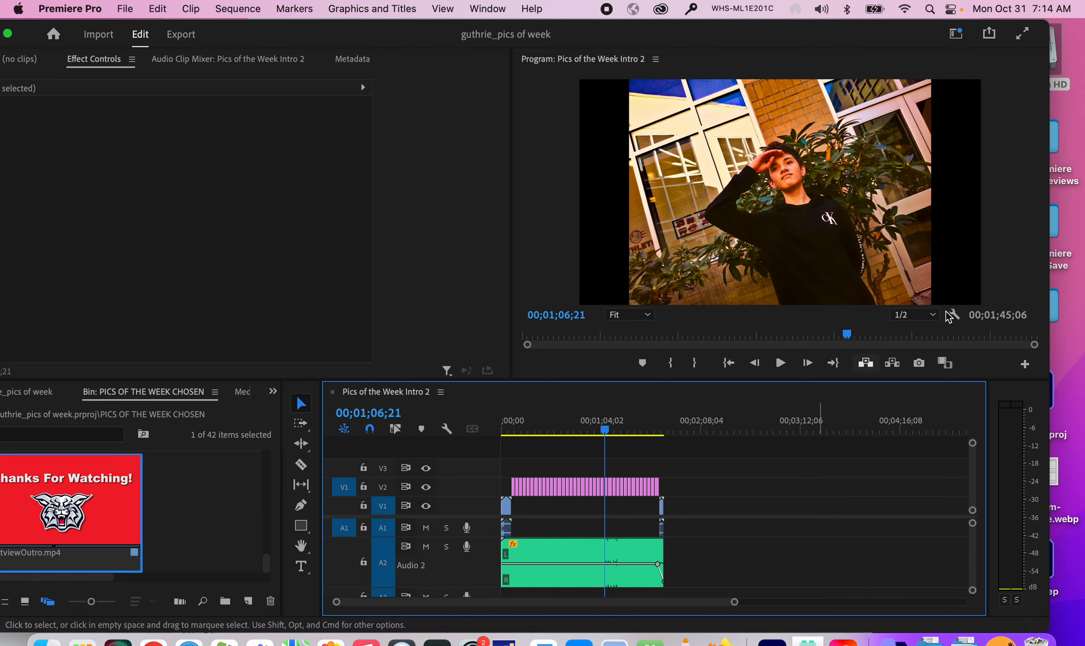
{"action": "left_click", "coordinate": [114, 9]}
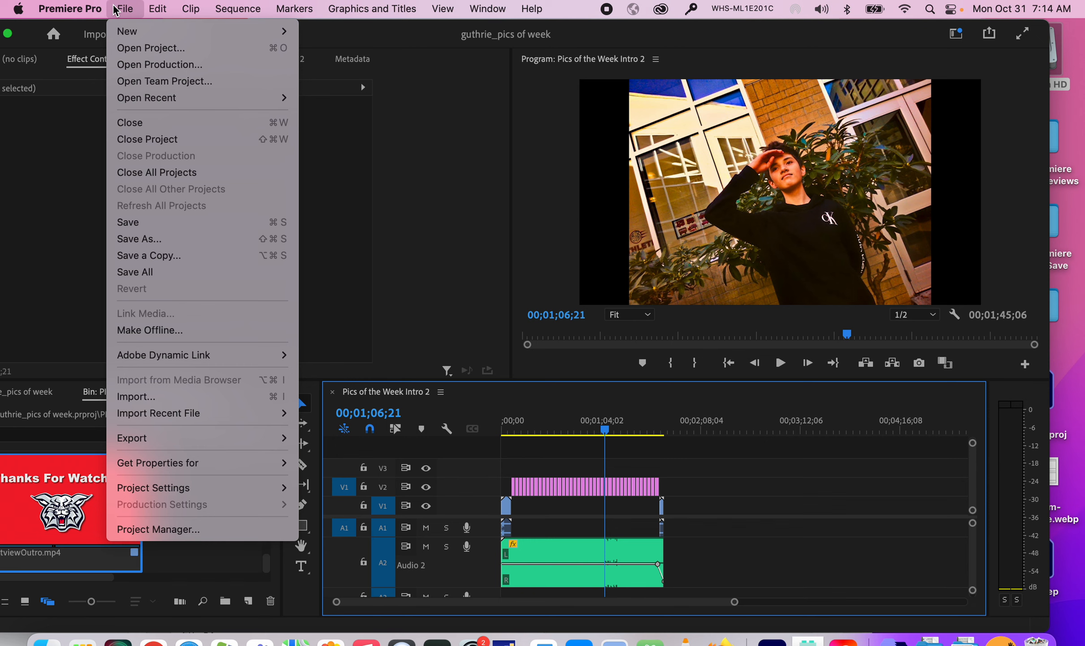
{"action": "mouse_move", "coordinate": [206, 437]}
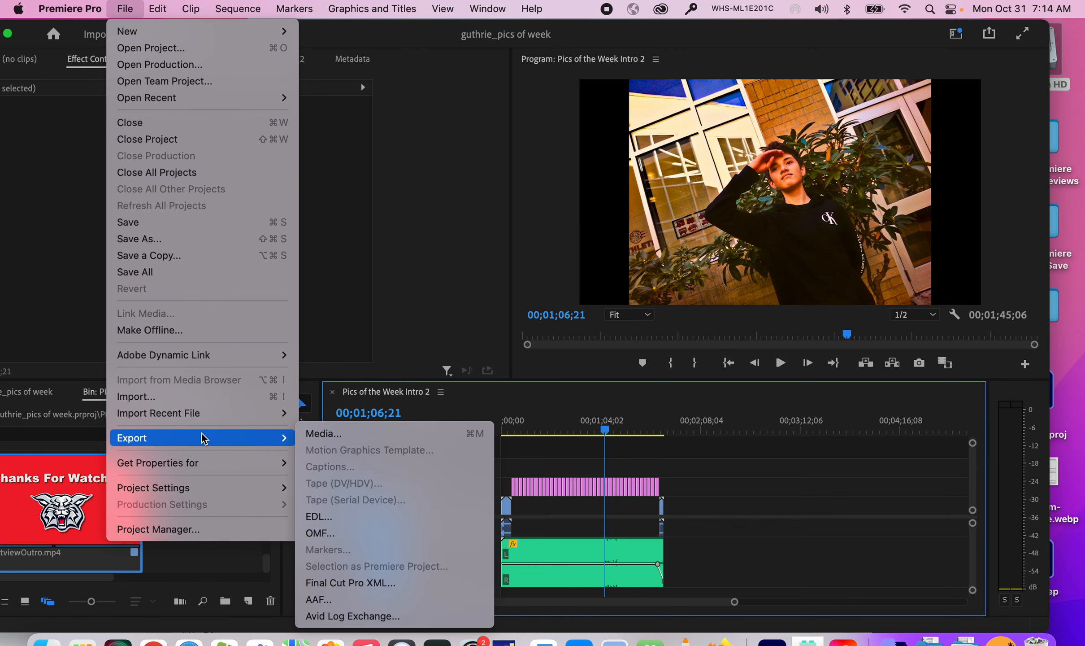
{"action": "left_click", "coordinate": [352, 434]}
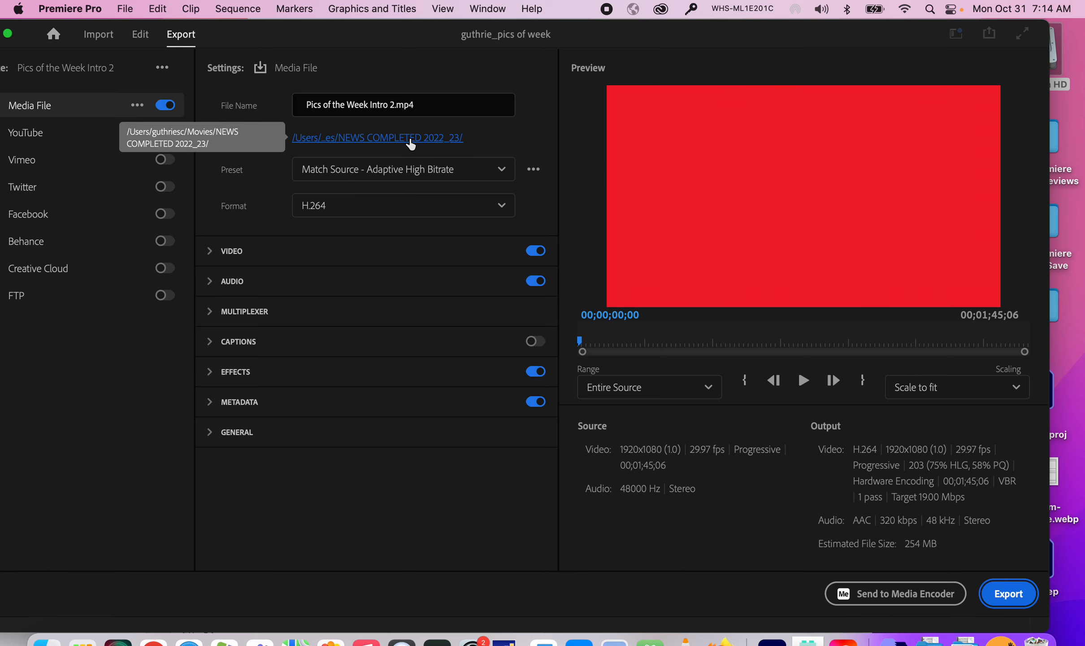
- Set the export location to the NEWS_10_31_22 HALLOWEEN folder inside Movies, keeping the file name Pics of the Week Intro 2
{"action": "left_click", "coordinate": [376, 139]}
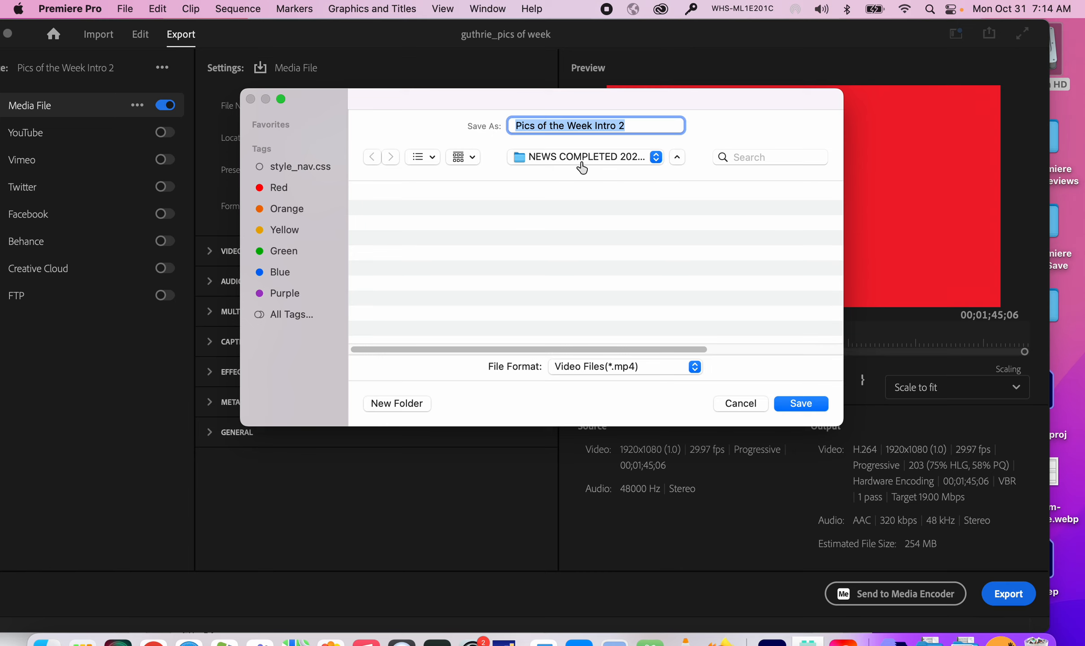
{"action": "left_click", "coordinate": [651, 157]}
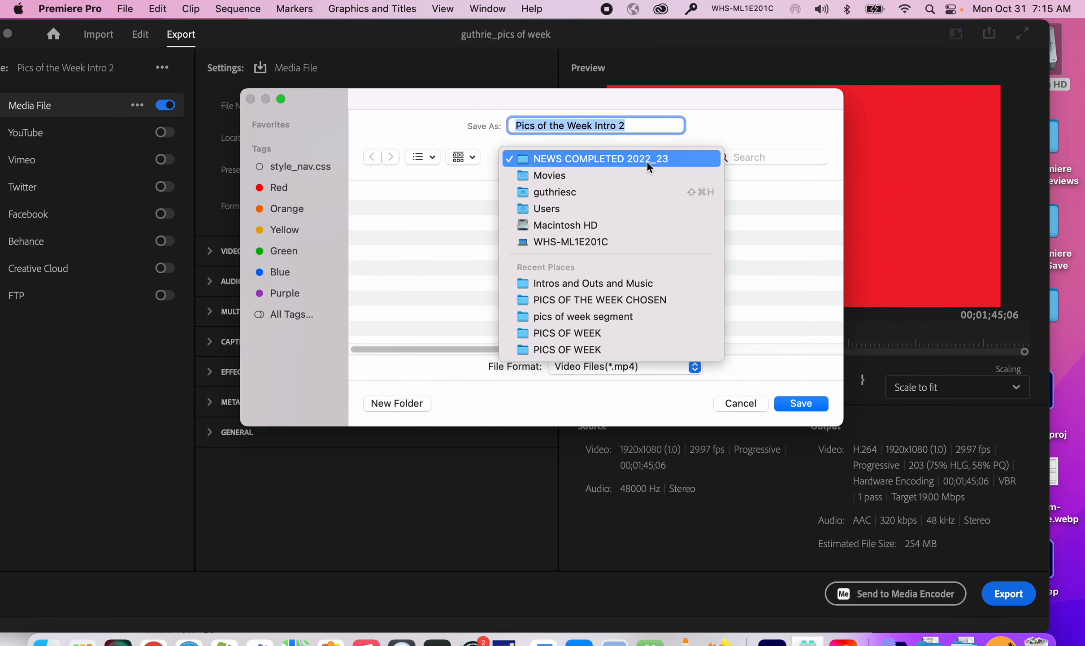
{"action": "left_click", "coordinate": [592, 178]}
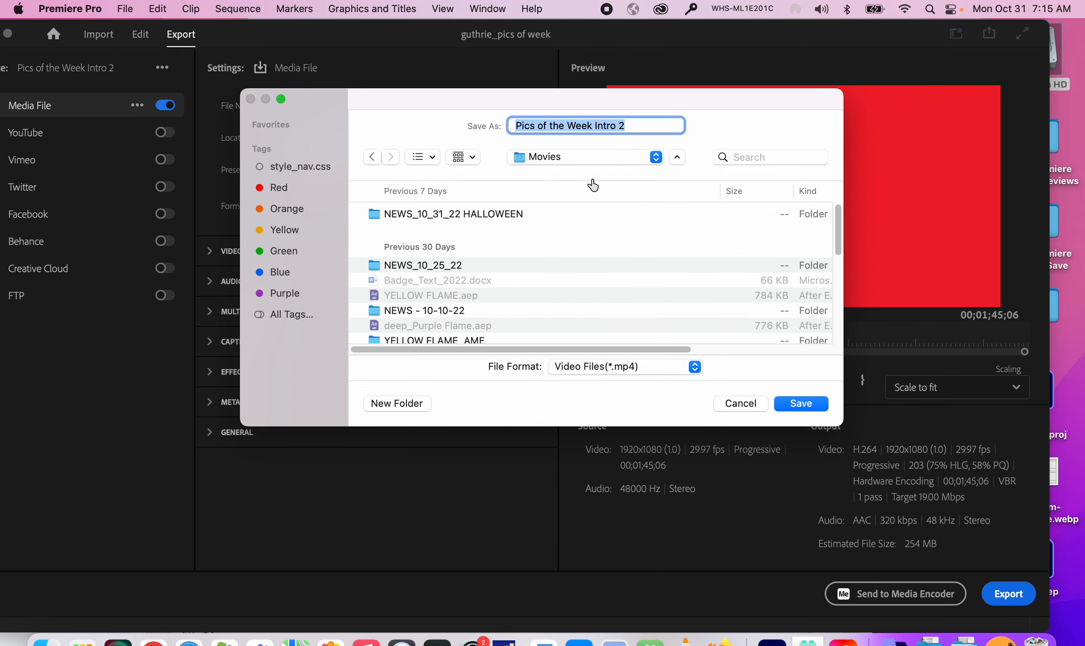
{"action": "left_click", "coordinate": [377, 216]}
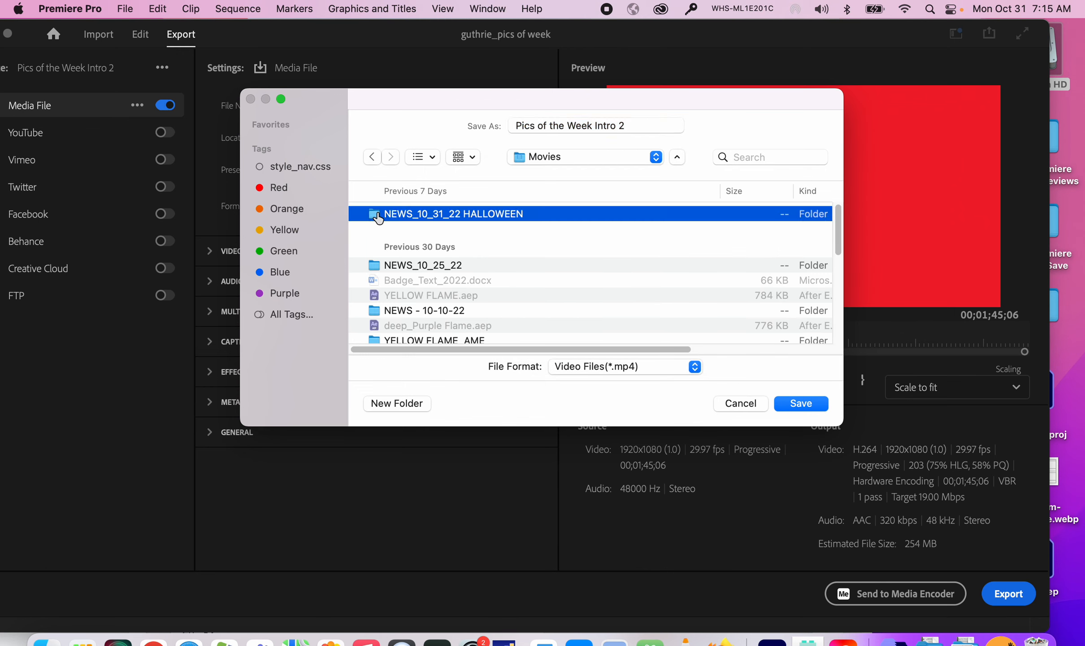
{"action": "double_click", "coordinate": [378, 216]}
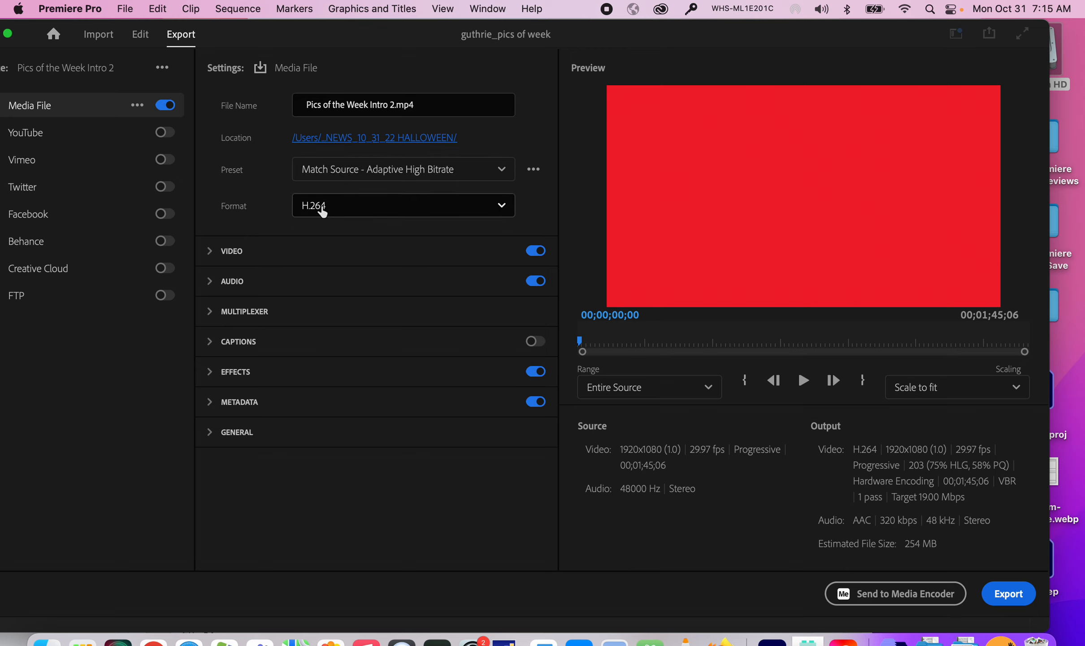
- Choose H.264 as the export format, start exporting the sequence, and cancel the encoding before it finishes
{"action": "left_click", "coordinate": [498, 209]}
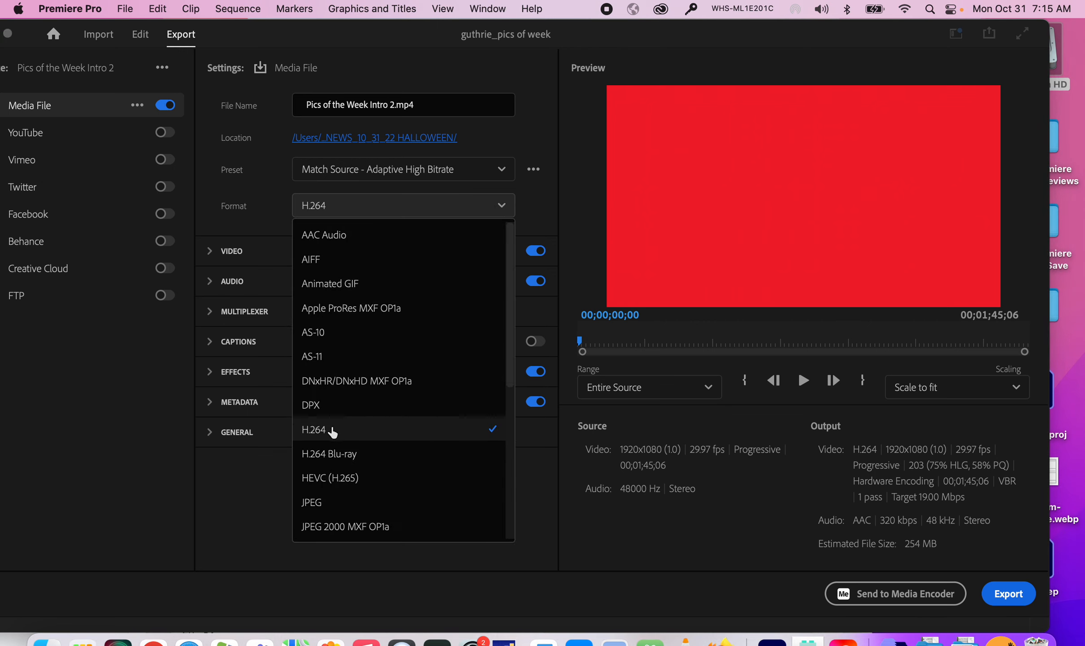
{"action": "left_click", "coordinate": [331, 430]}
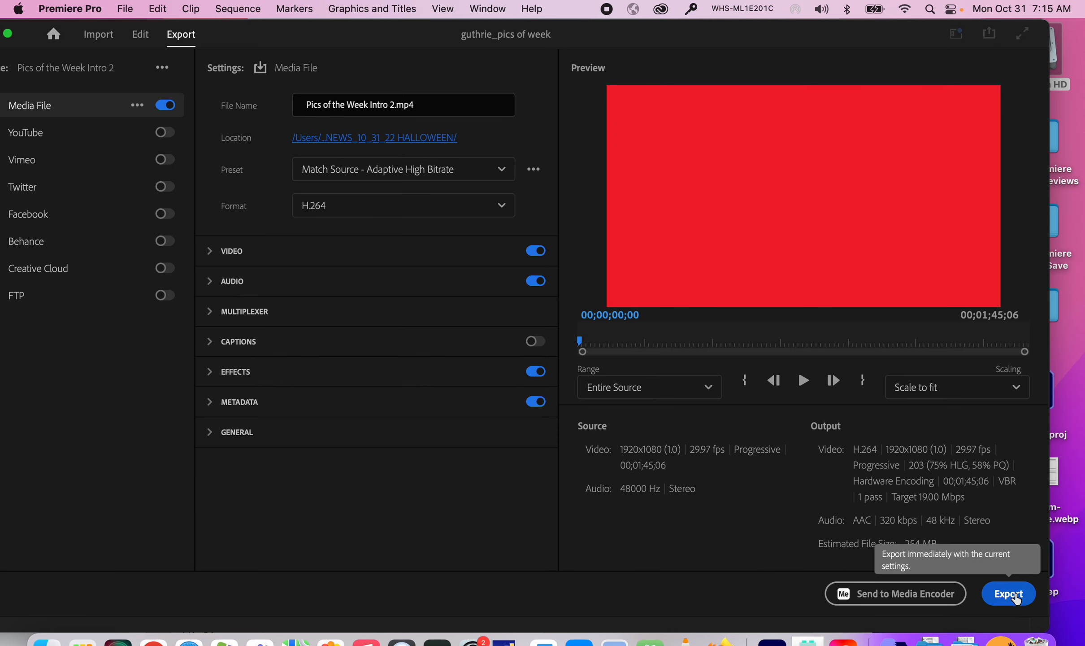
{"action": "left_click", "coordinate": [1009, 593]}
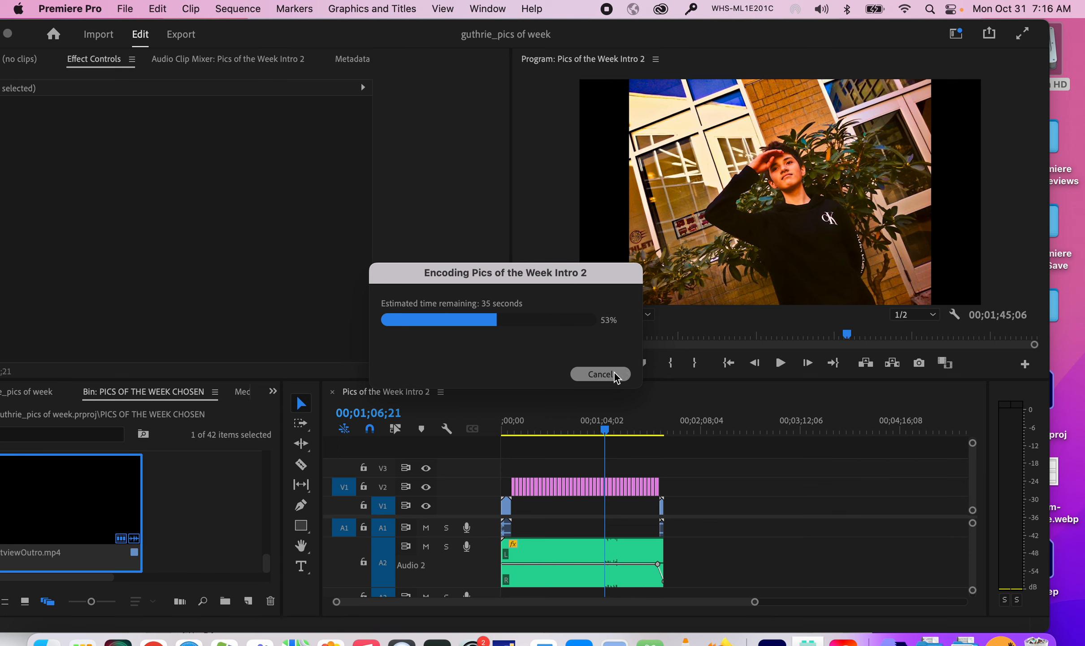
{"action": "left_click", "coordinate": [617, 377]}
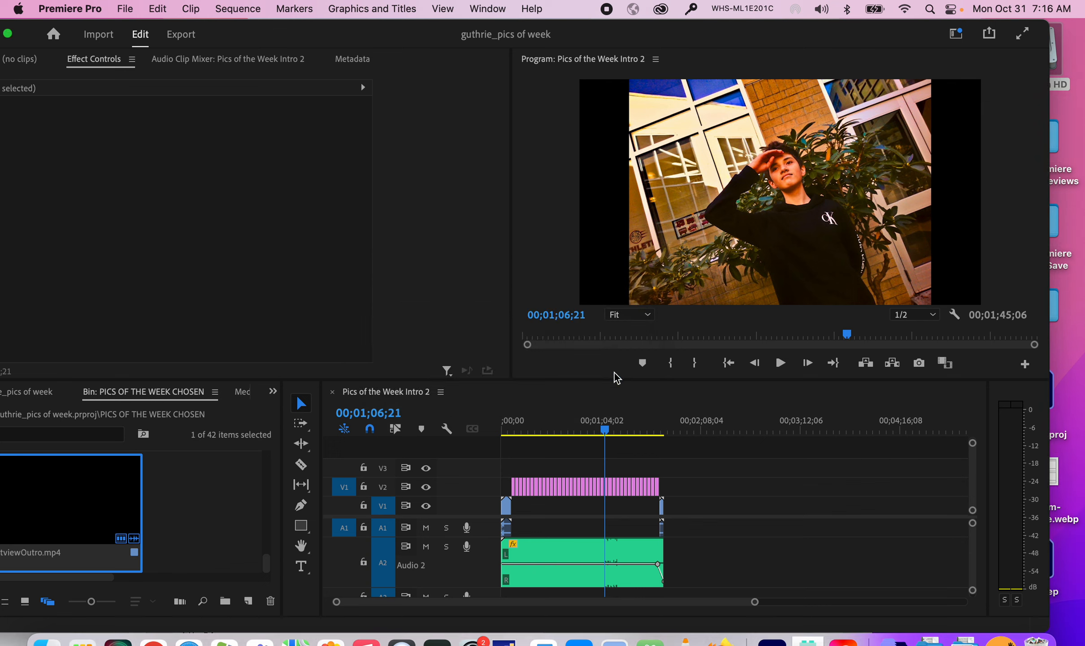